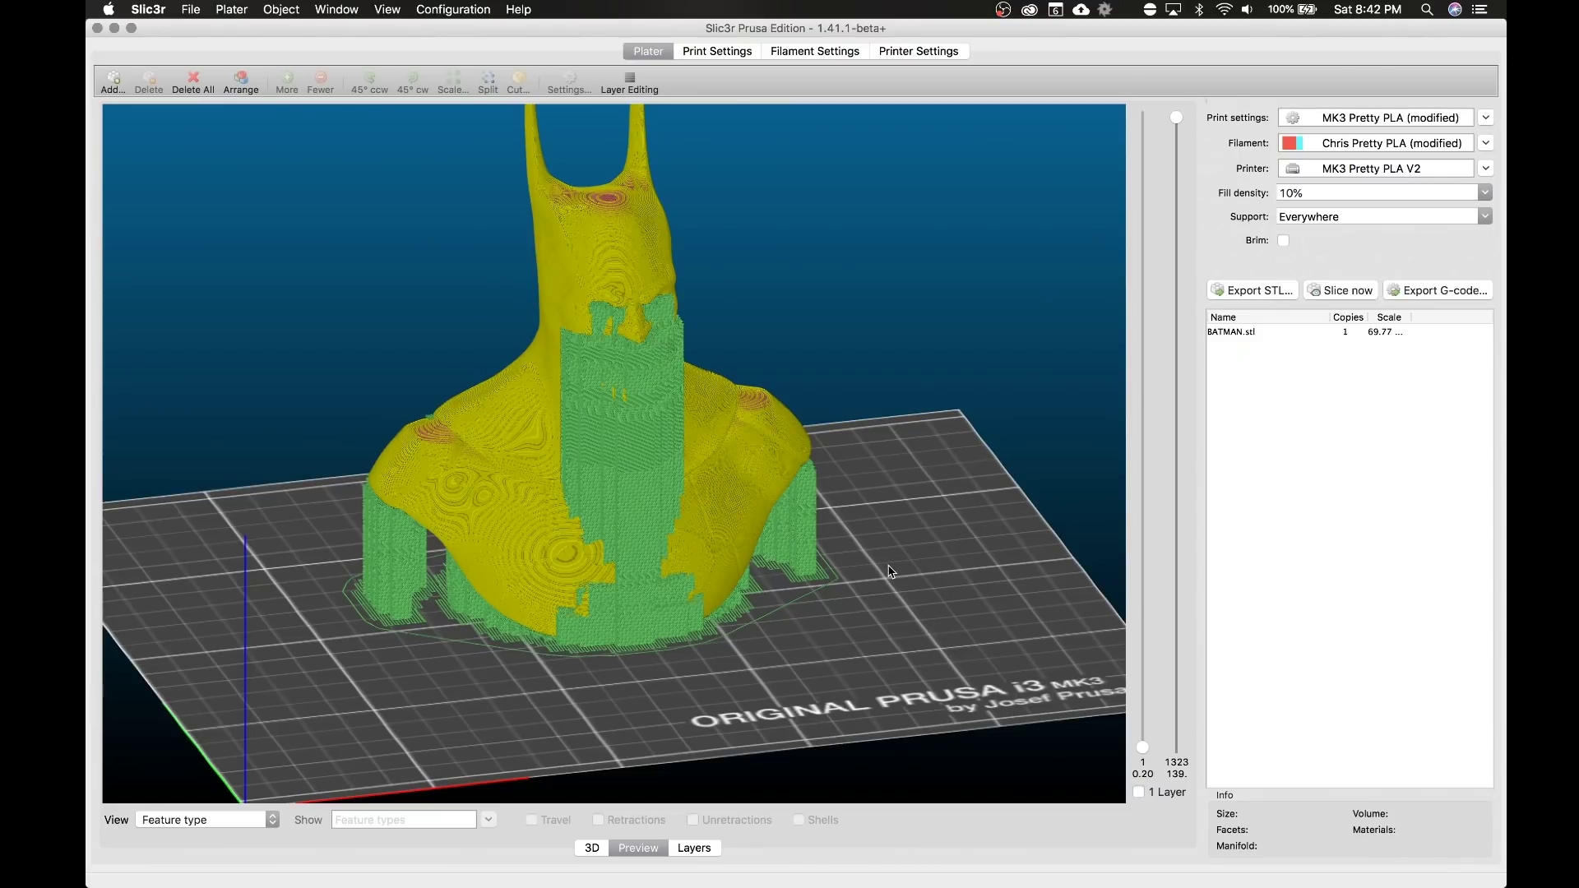
Examine the generated supports around the sliced Batman bust from several angles.
mouse_move(889, 570)
left_mouse_down()
mouse_move(847, 553)
mouse_move(908, 573)
left_mouse_up()
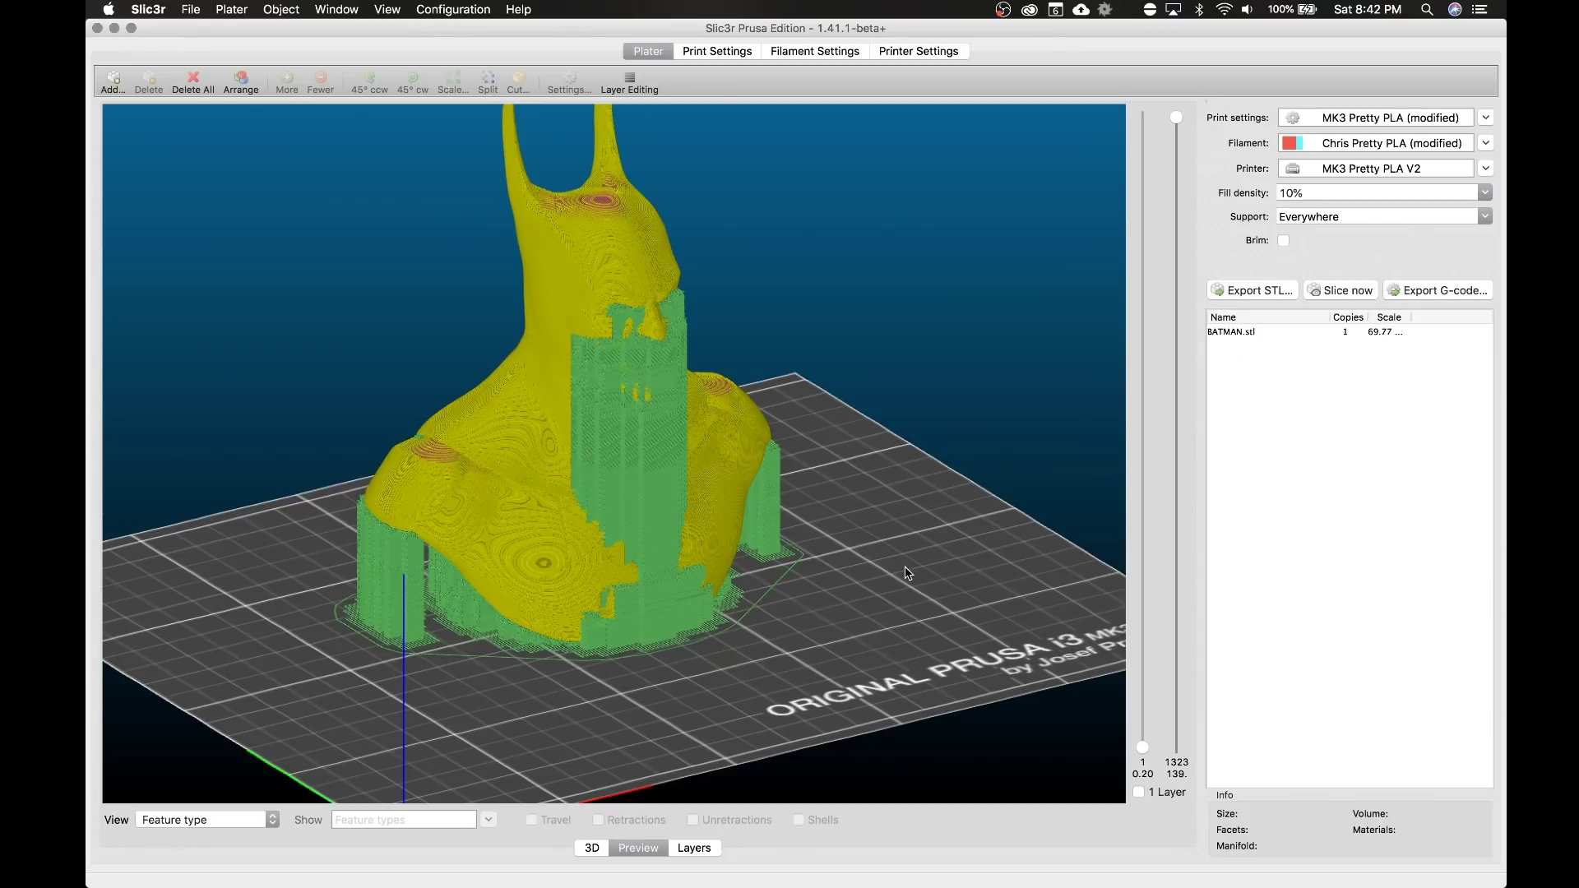
left_click_drag(908, 573, 883, 566)
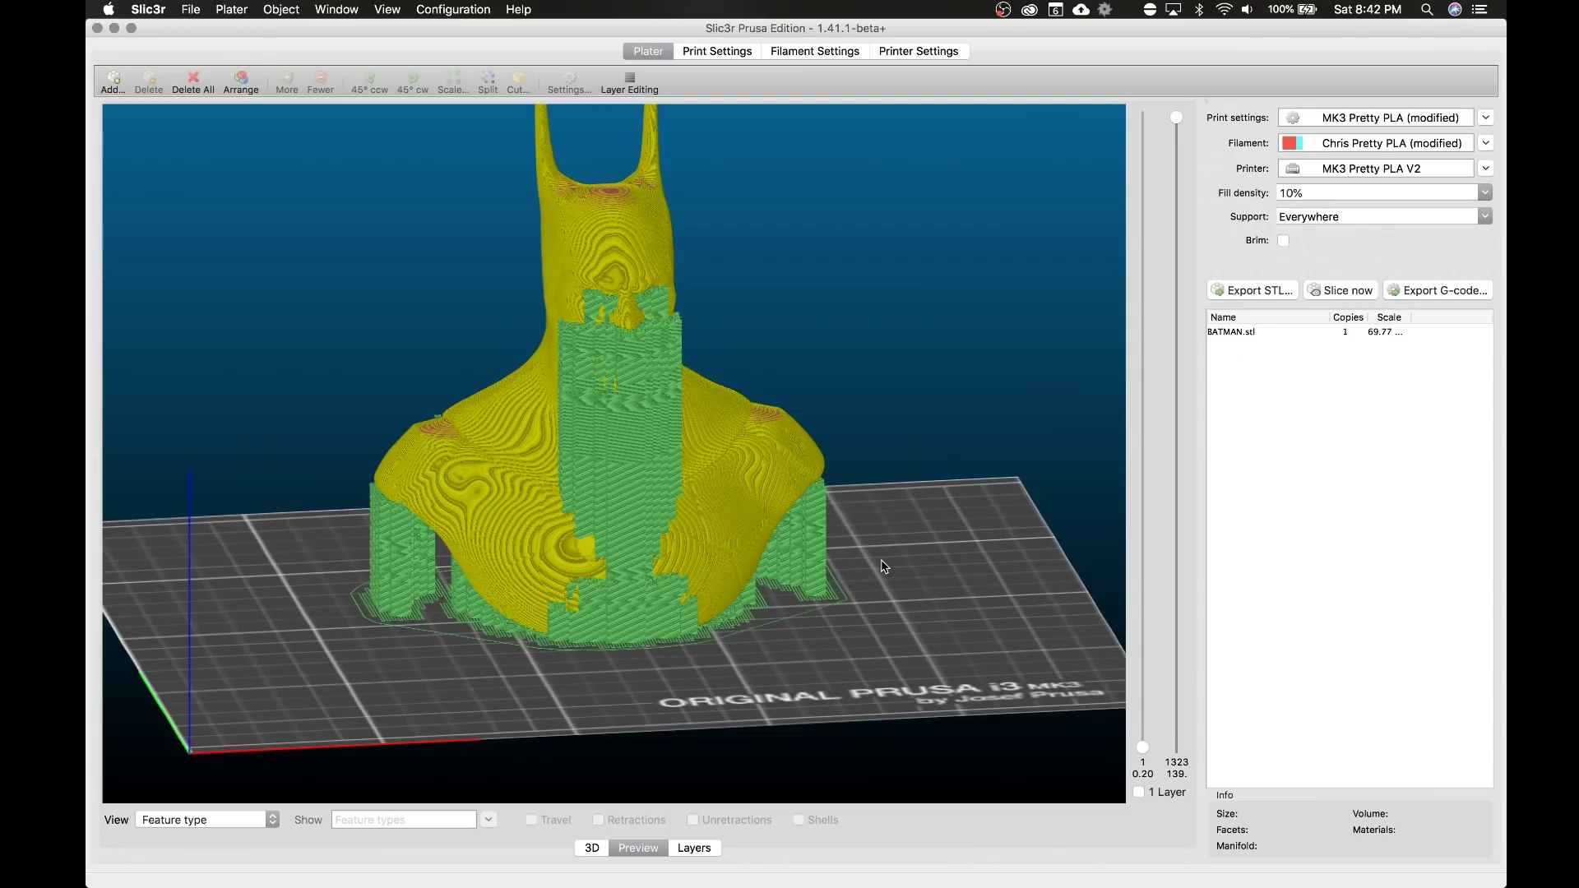
left_click_drag(884, 567, 879, 580)
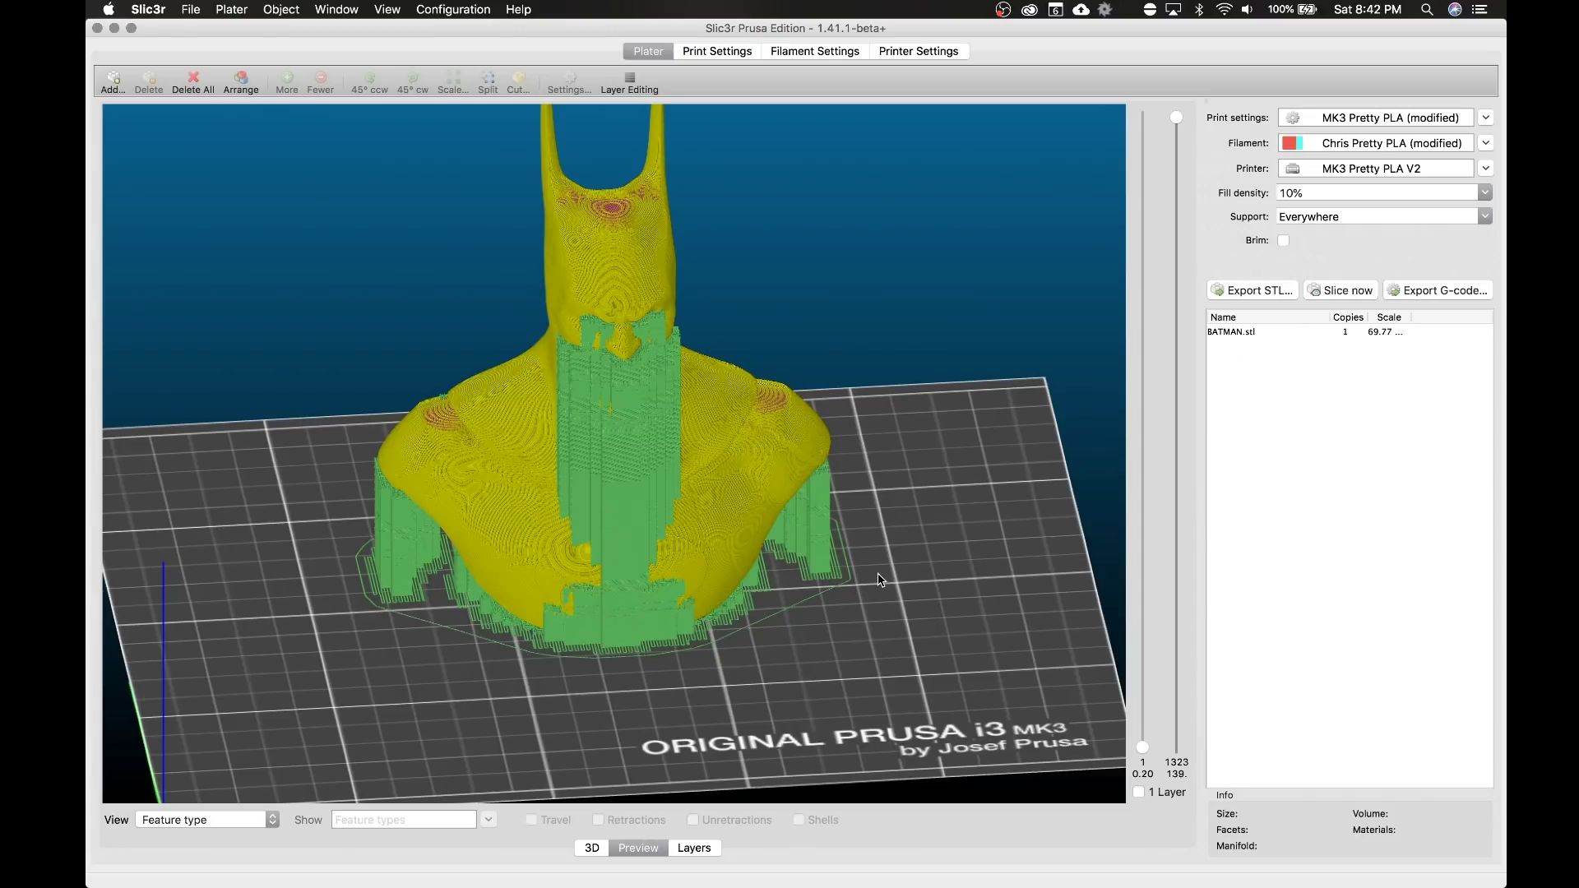
left_click_drag(899, 540, 962, 567)
scroll(903, 567, "up", 4)
scroll(963, 558, "up", 2)
scroll(962, 568, "down", 3)
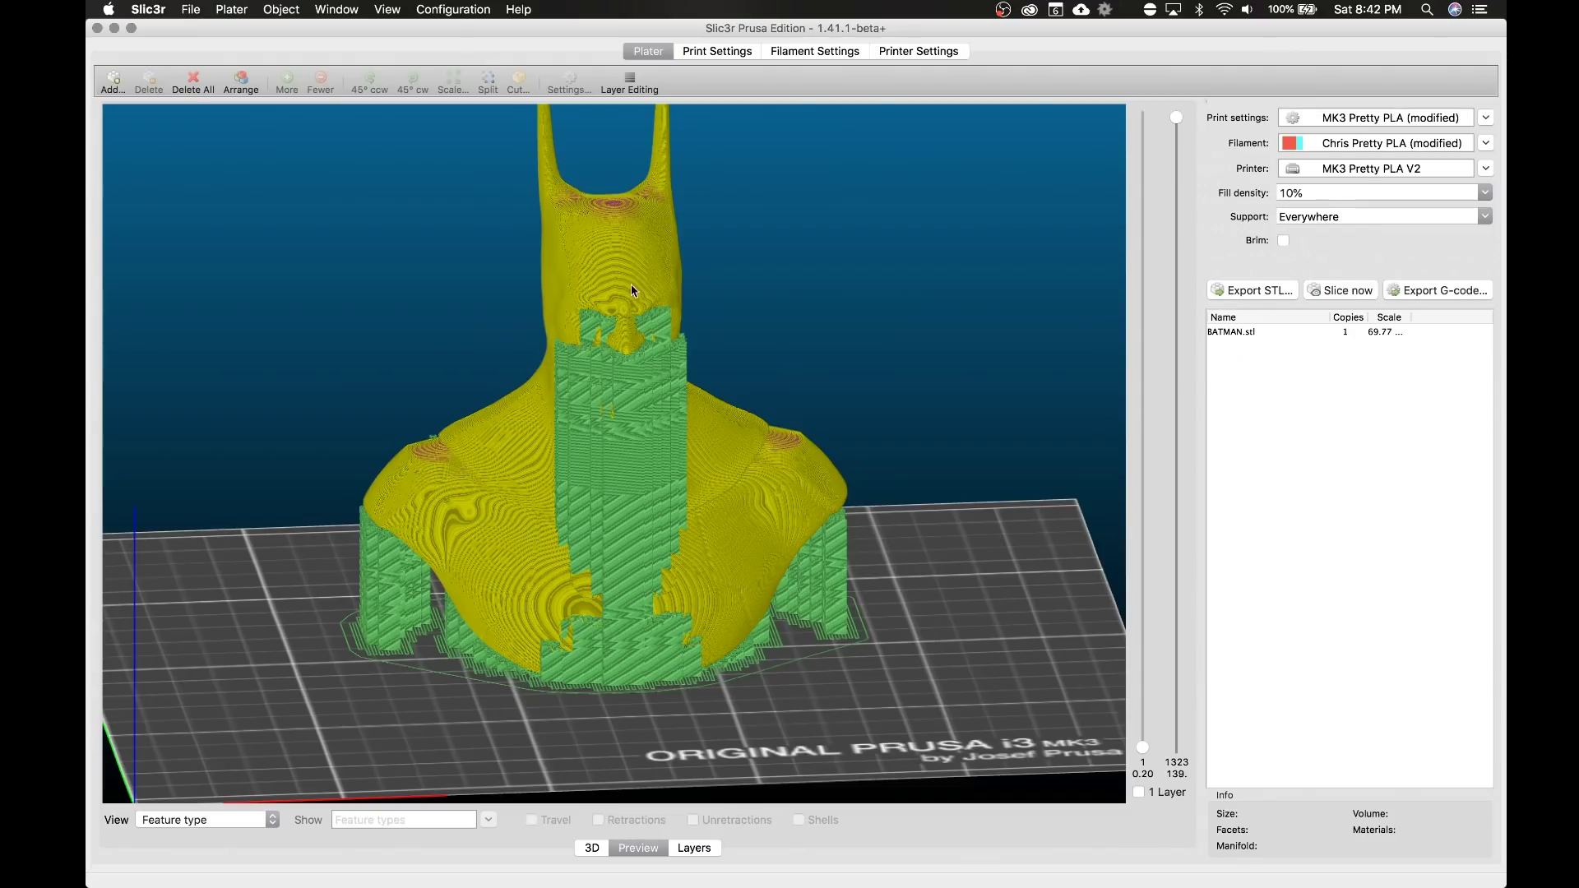
left_click_drag(473, 719, 550, 732)
Switch to the 3D model view and open the object settings for BATMAN.stl.
left_click(592, 848)
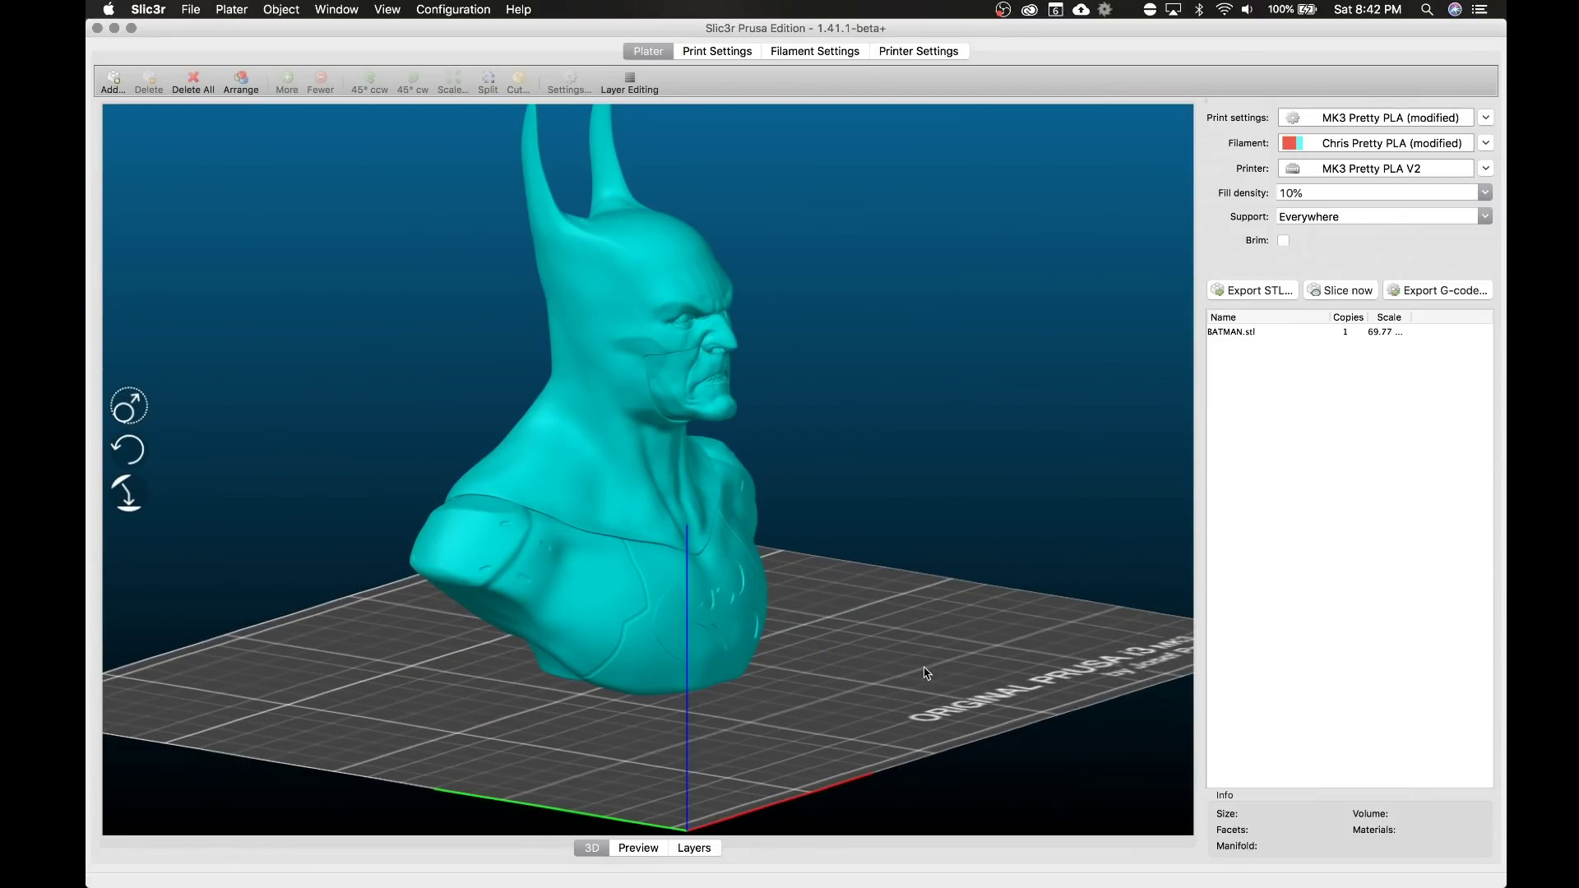
left_click_drag(927, 672, 895, 676)
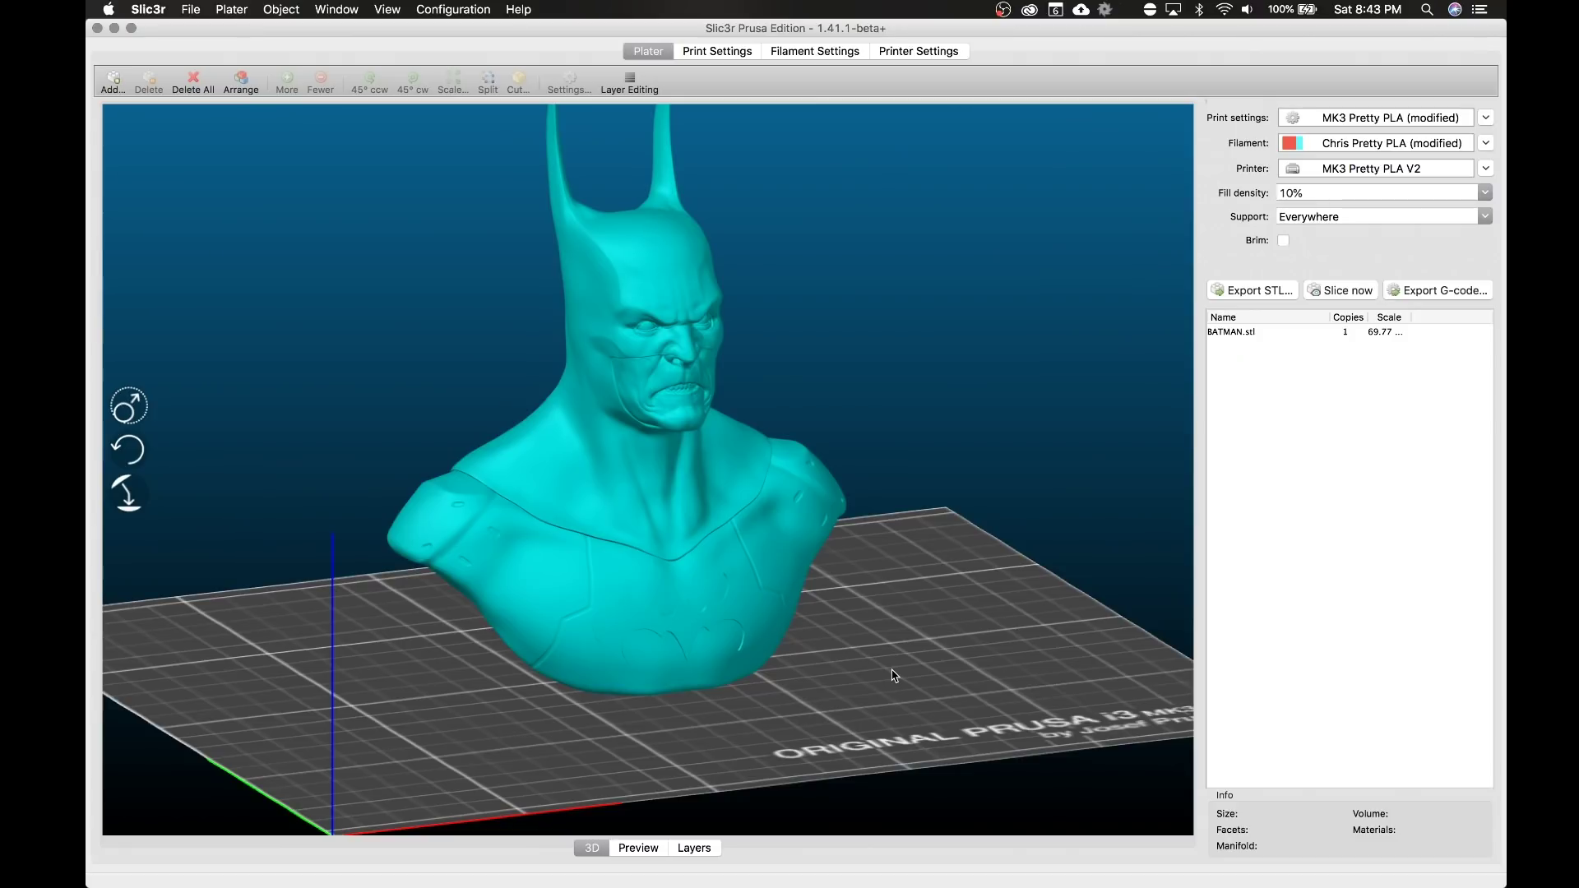
right_click(683, 567)
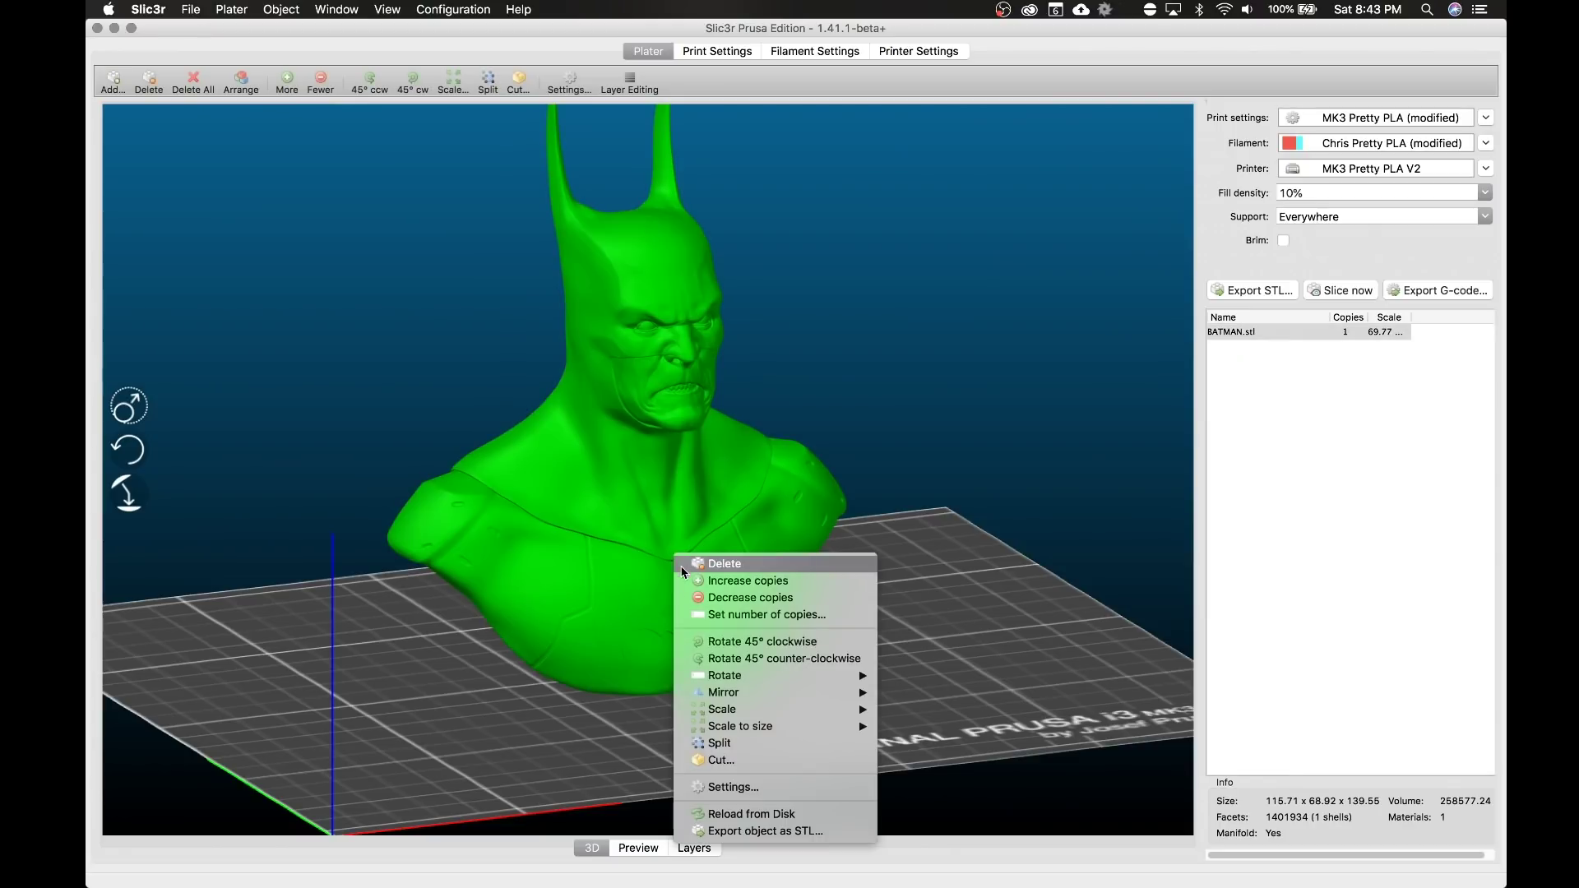
left_click(600, 658)
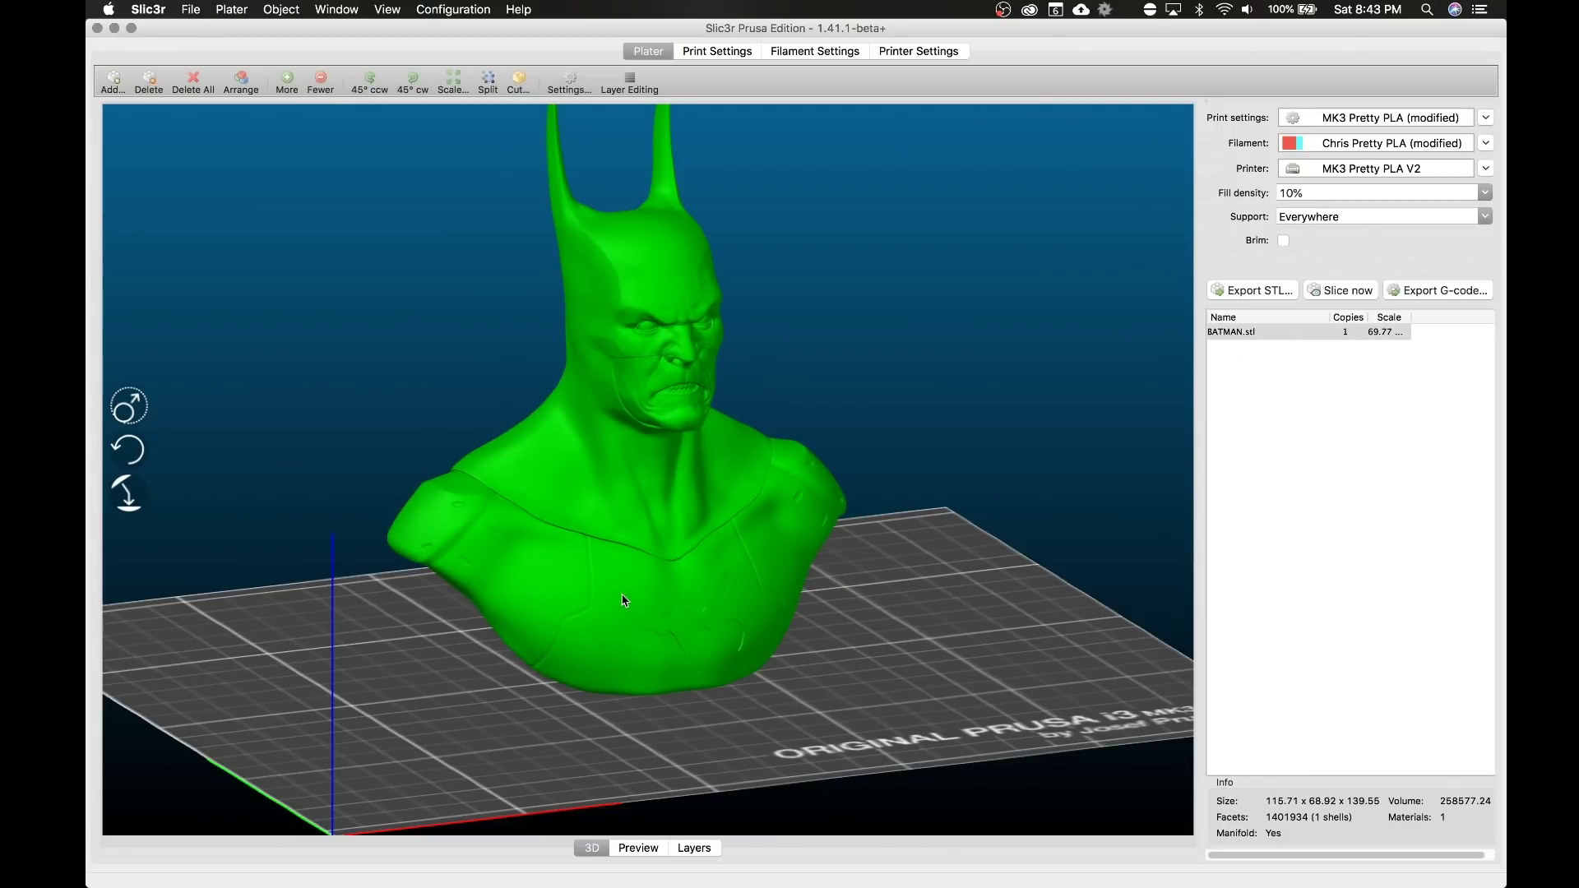
double_click(622, 601)
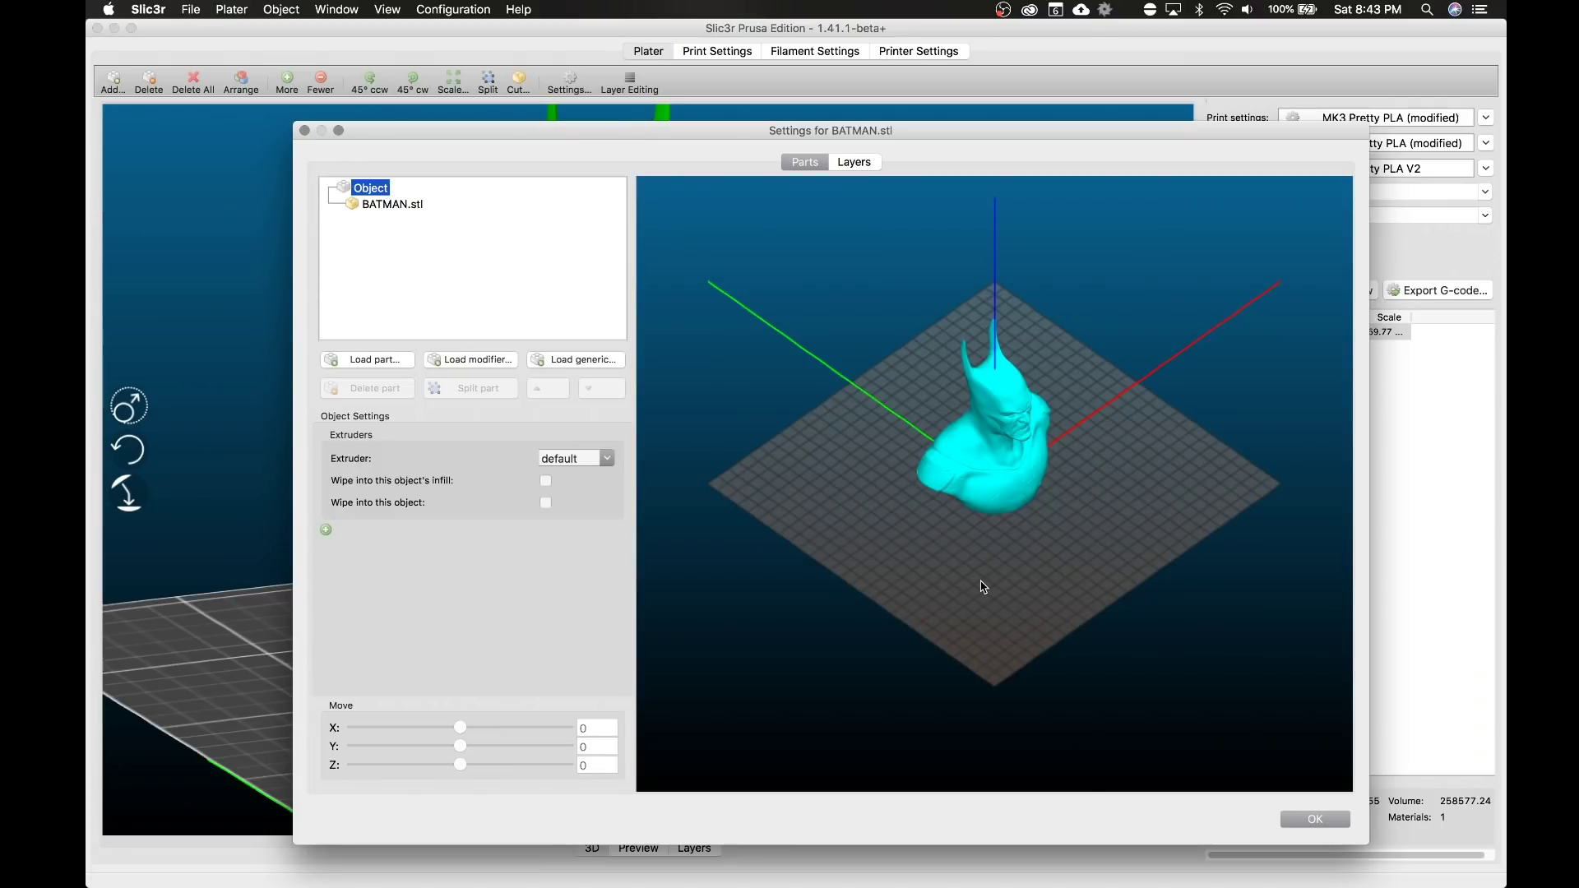
scroll(978, 590, "up", 5)
left_click_drag(984, 586, 1058, 740)
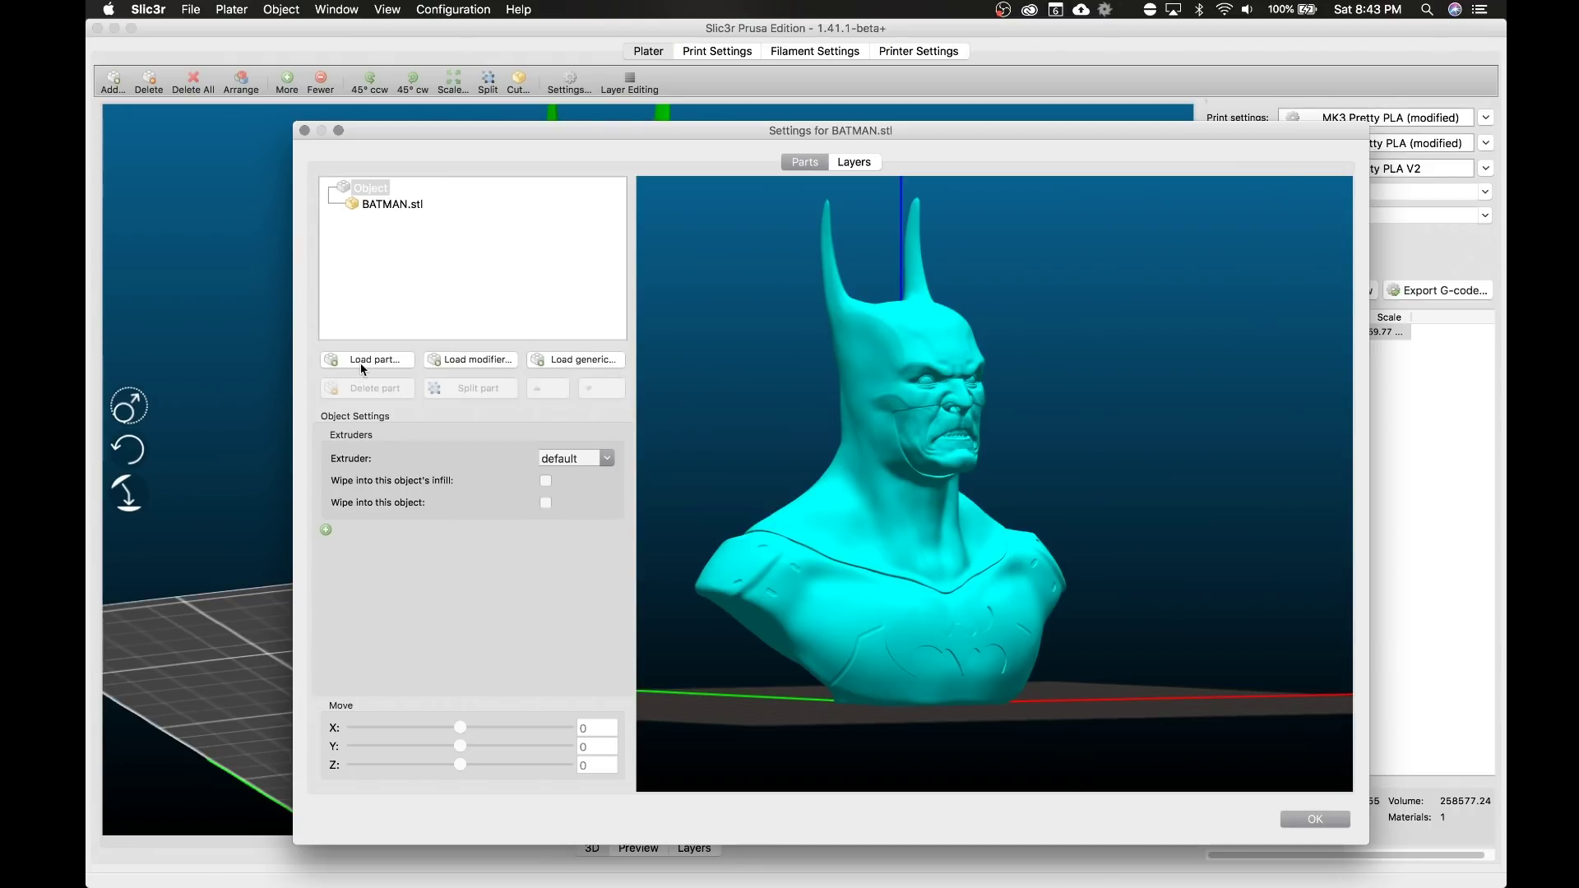
Add a generic box with length 60, width 60 and height 60 to the object.
left_click(590, 360)
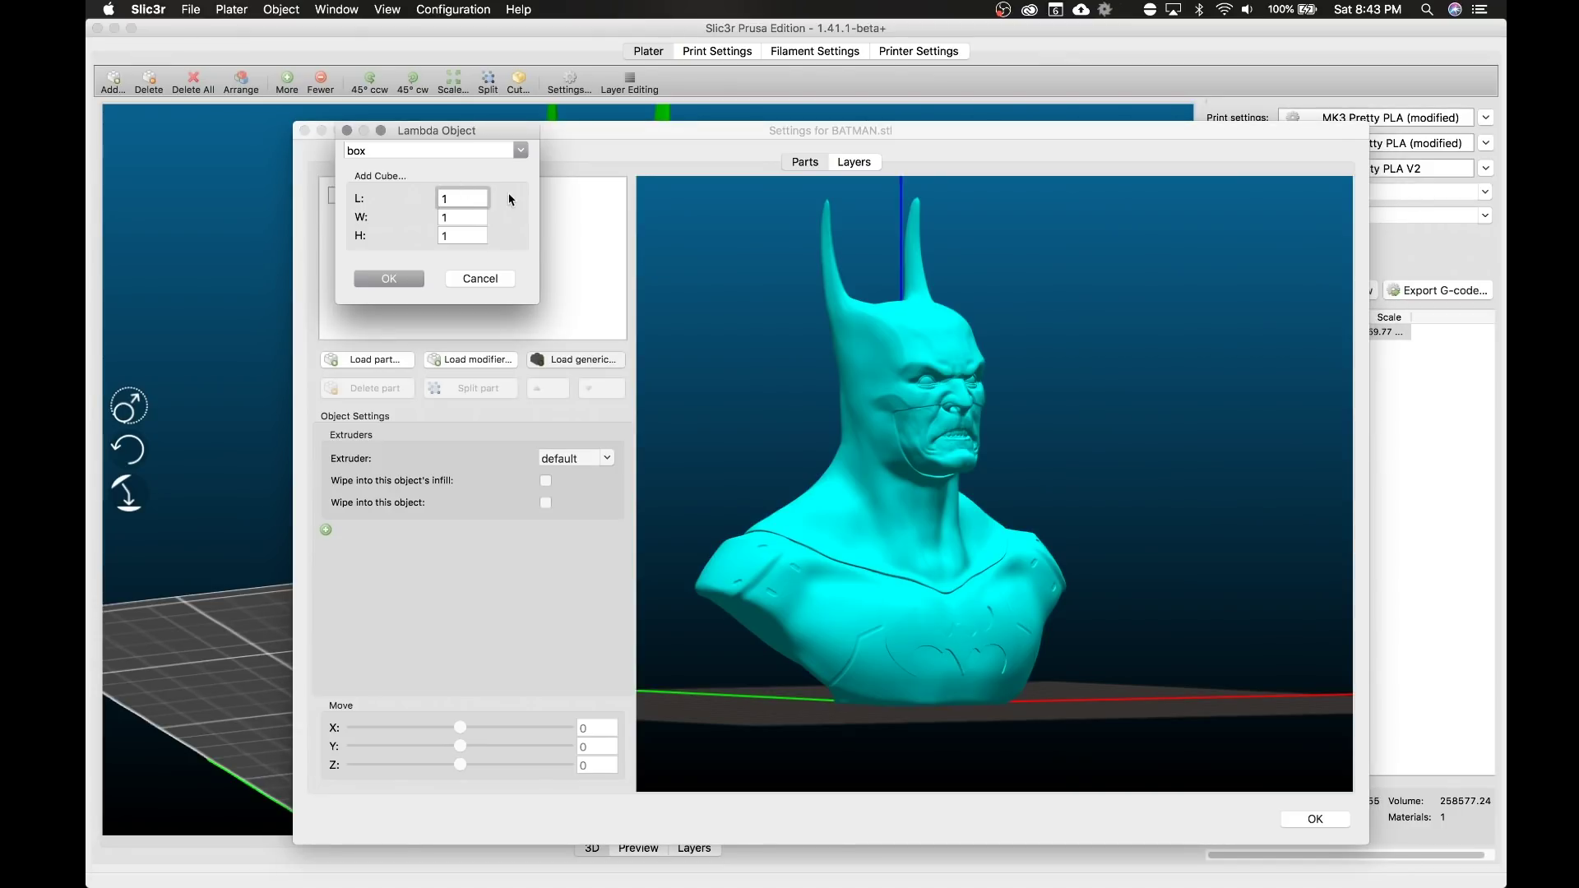
left_click_drag(481, 194, 431, 194)
type("60")
key("Tab")
type("60")
left_click(460, 236)
key("BackSpace")
type("60")
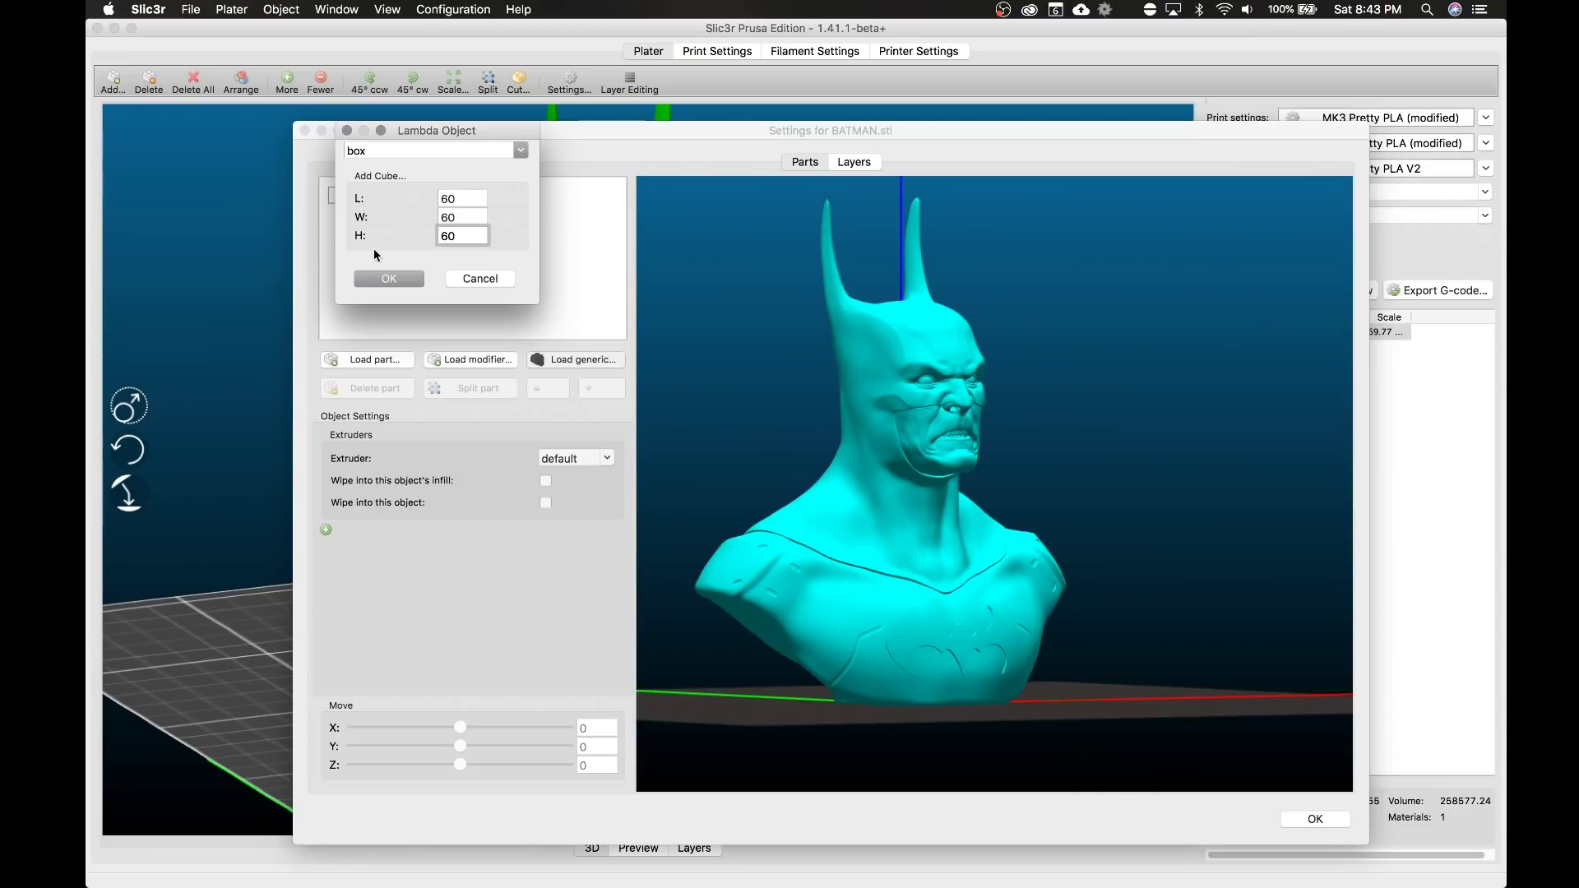
left_click(389, 279)
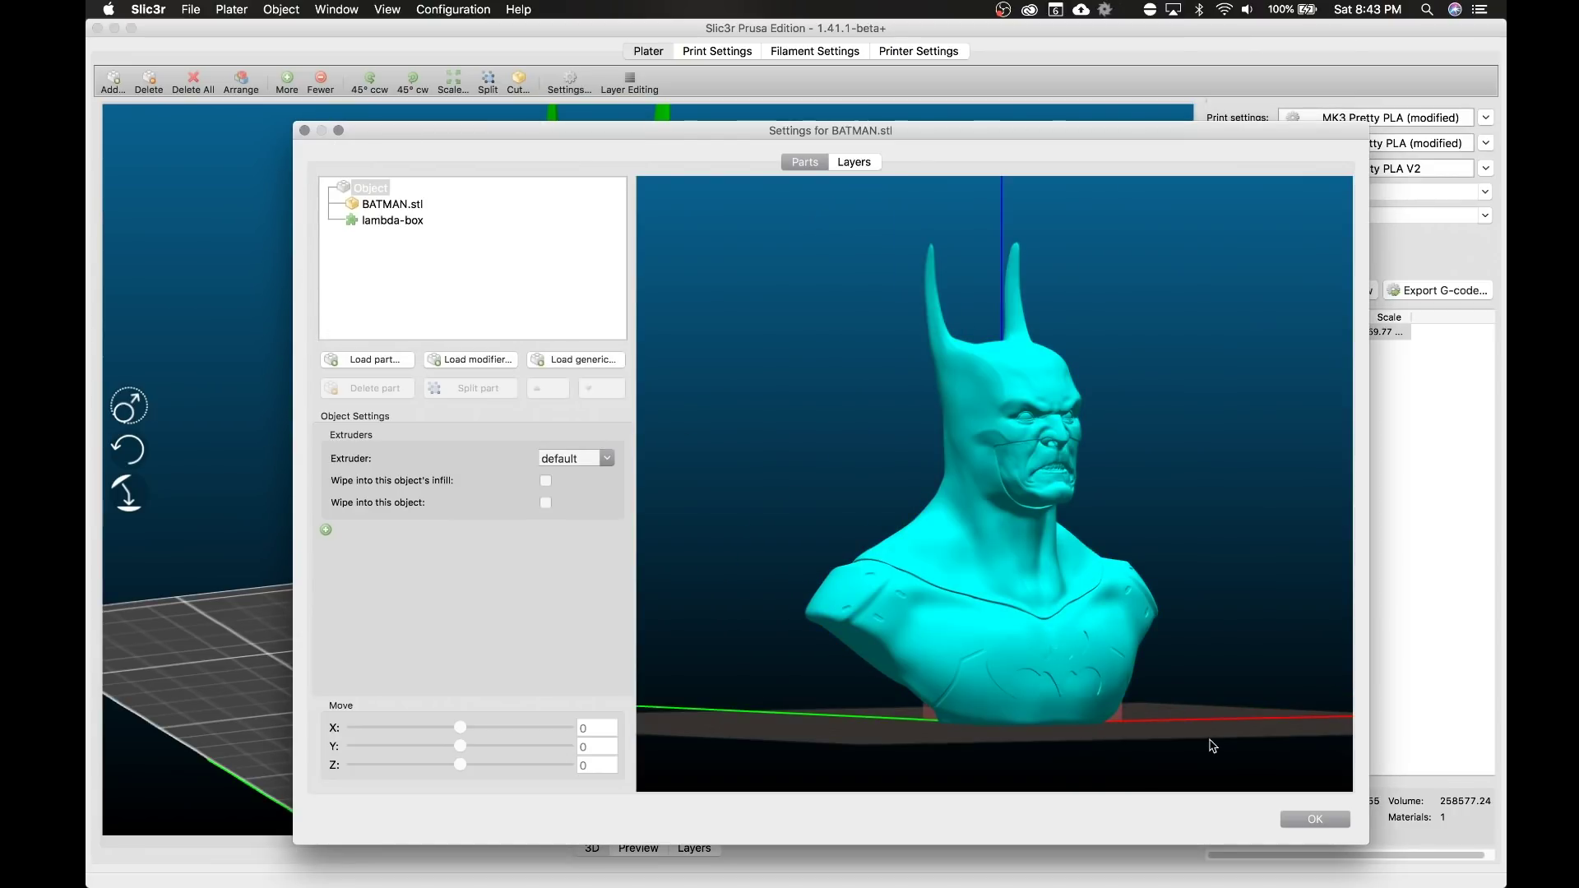
Change the part type of the new lambda-box to Support Blocker.
left_click_drag(1203, 734, 1103, 603)
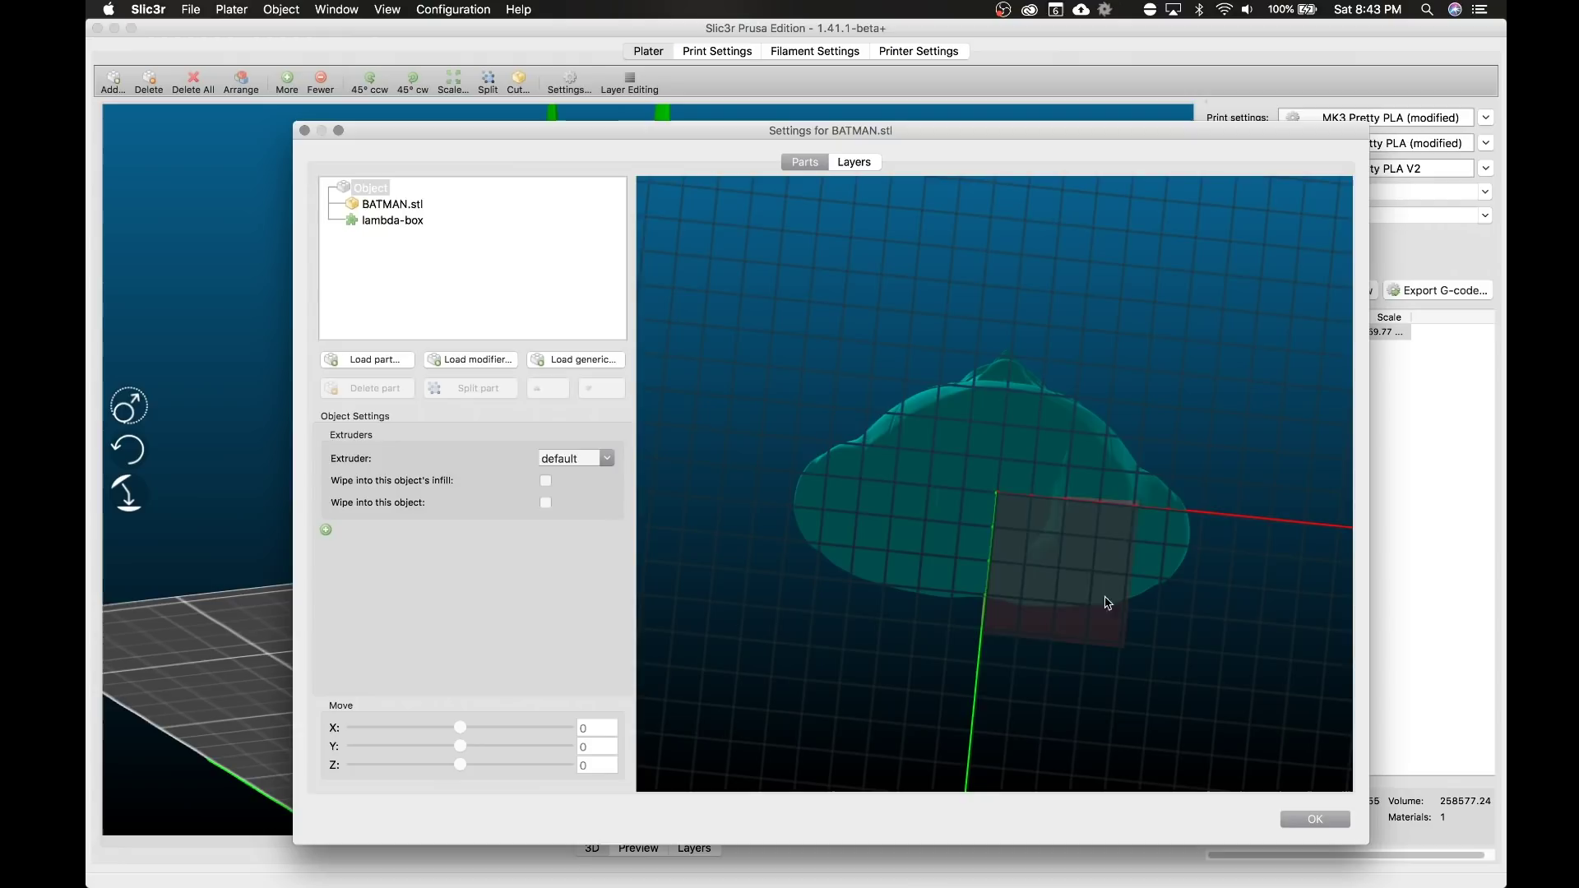
left_click(1104, 603)
left_click_drag(1194, 489, 1239, 360)
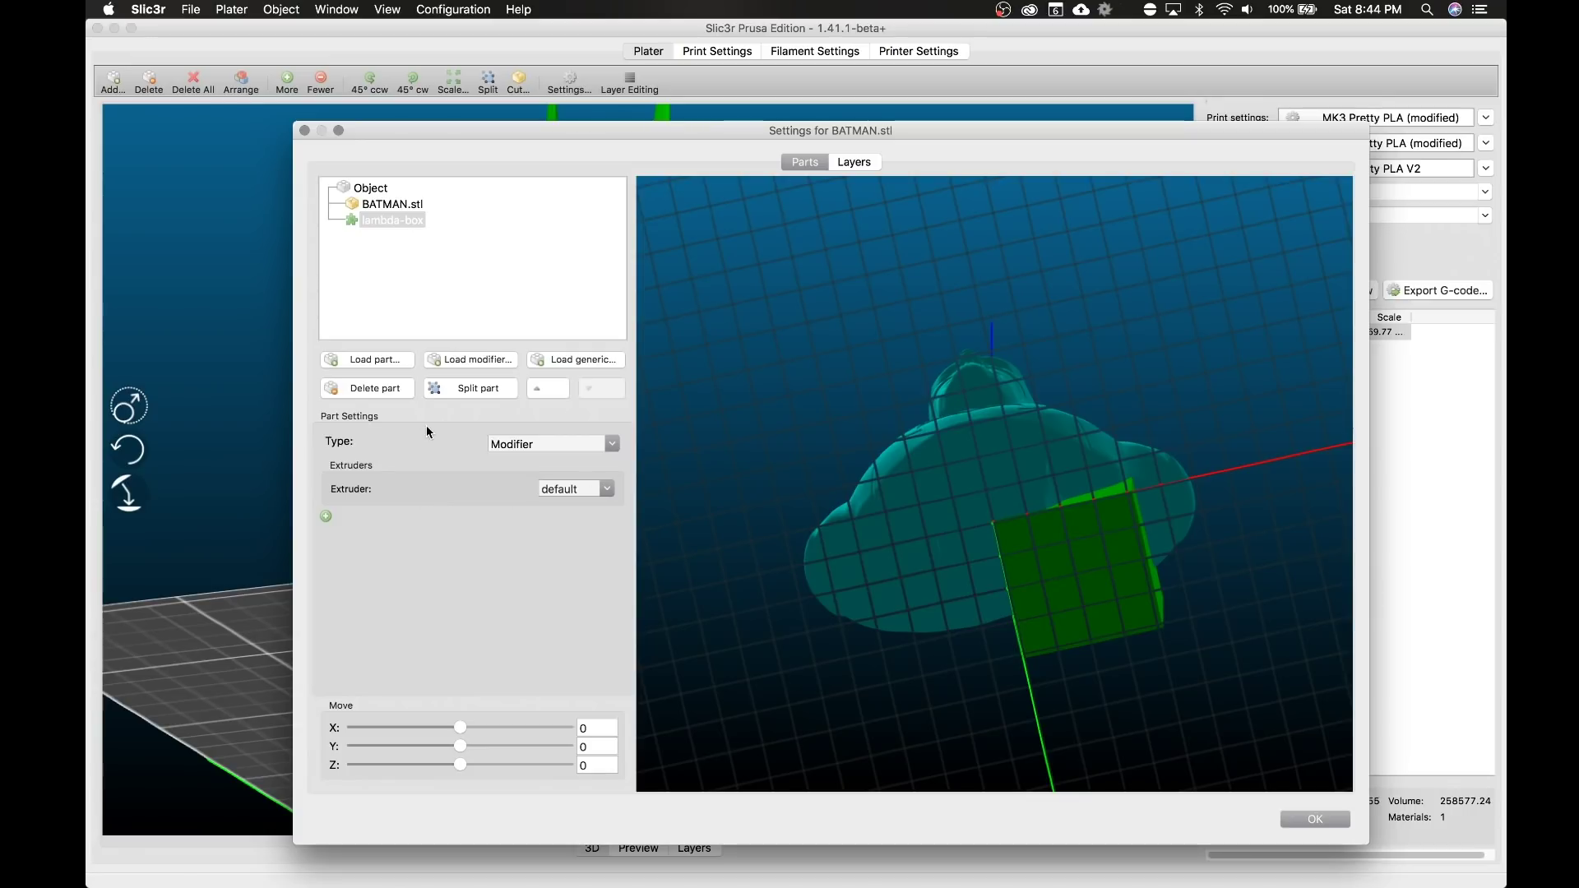
left_click(384, 227)
left_click(390, 206)
left_click(389, 221)
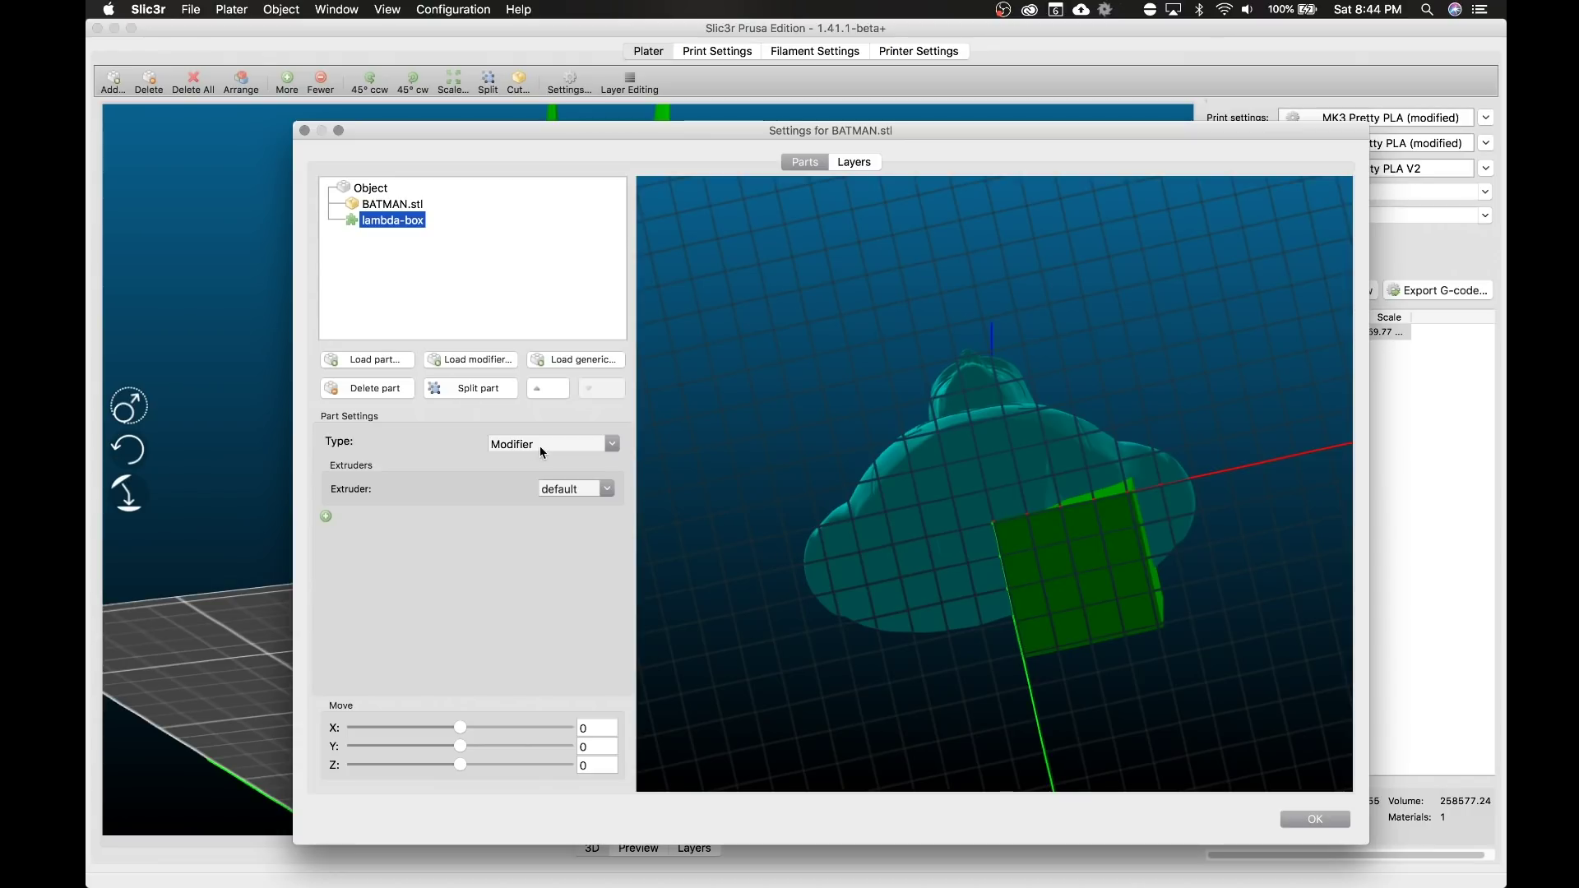
left_click(611, 443)
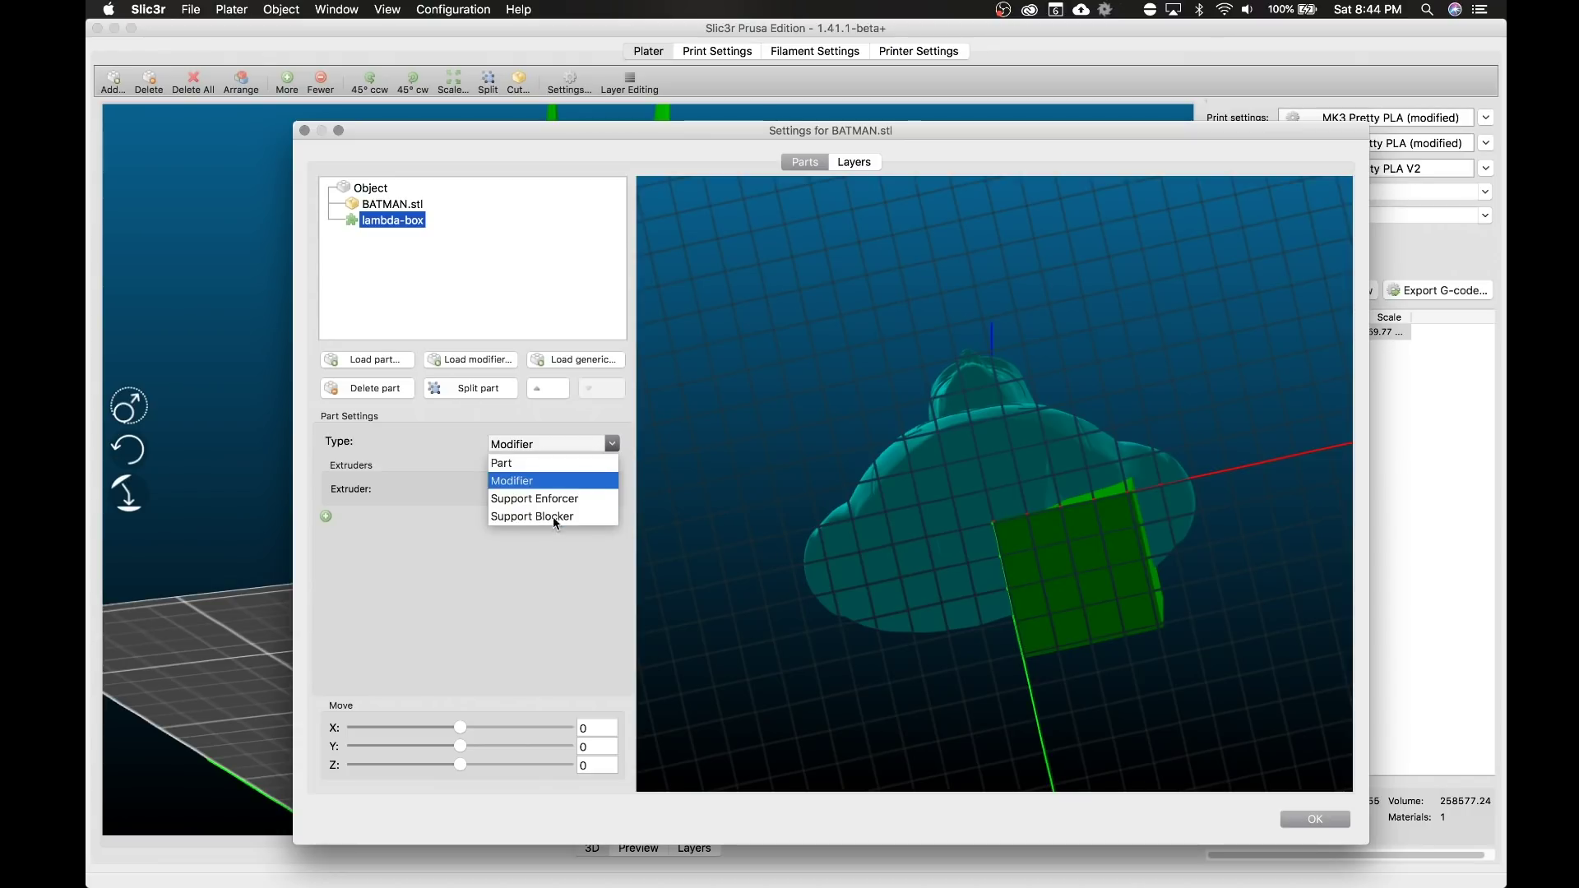
left_click(556, 518)
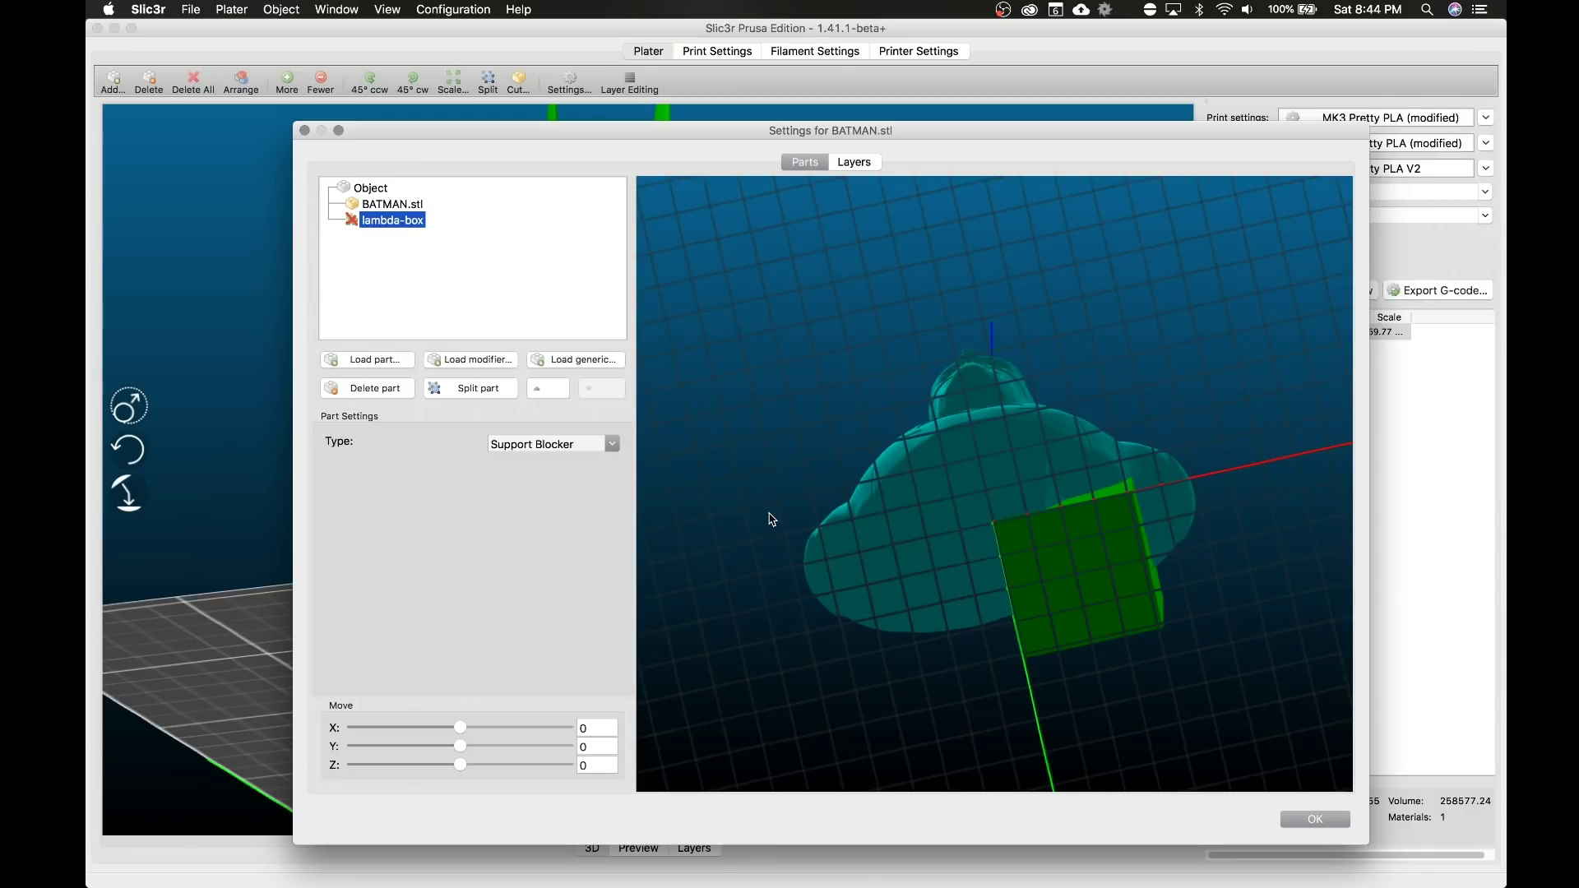
Move the support blocker box under the bust's shoulder on the positive X side, to about X 48.3 and Y -15.
left_click_drag(779, 445, 689, 492)
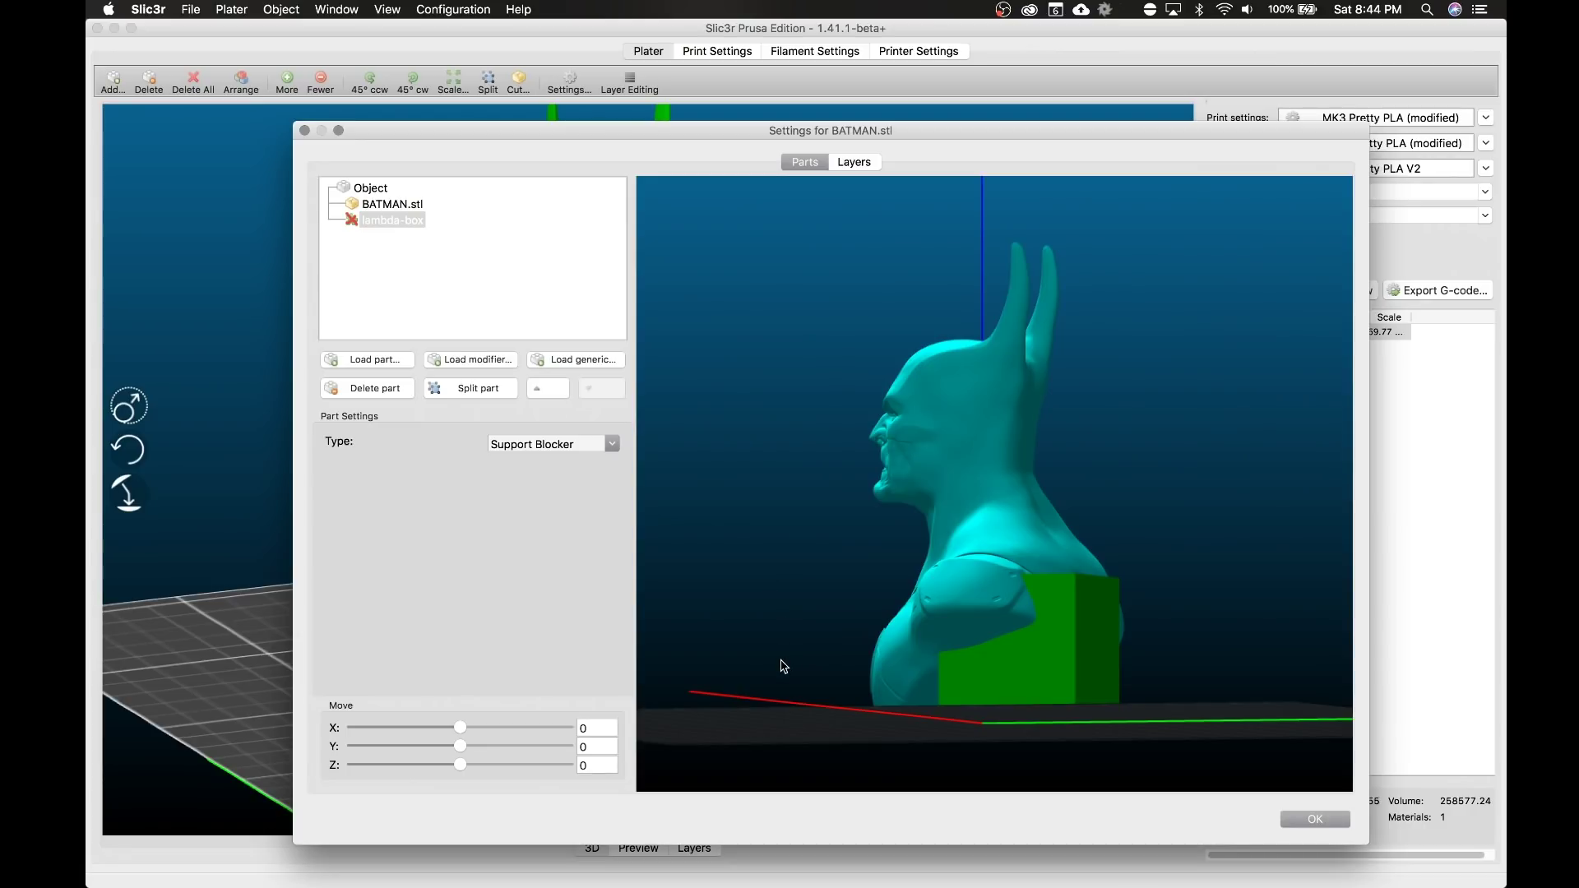
left_click_drag(804, 724, 823, 589)
left_click(1192, 500)
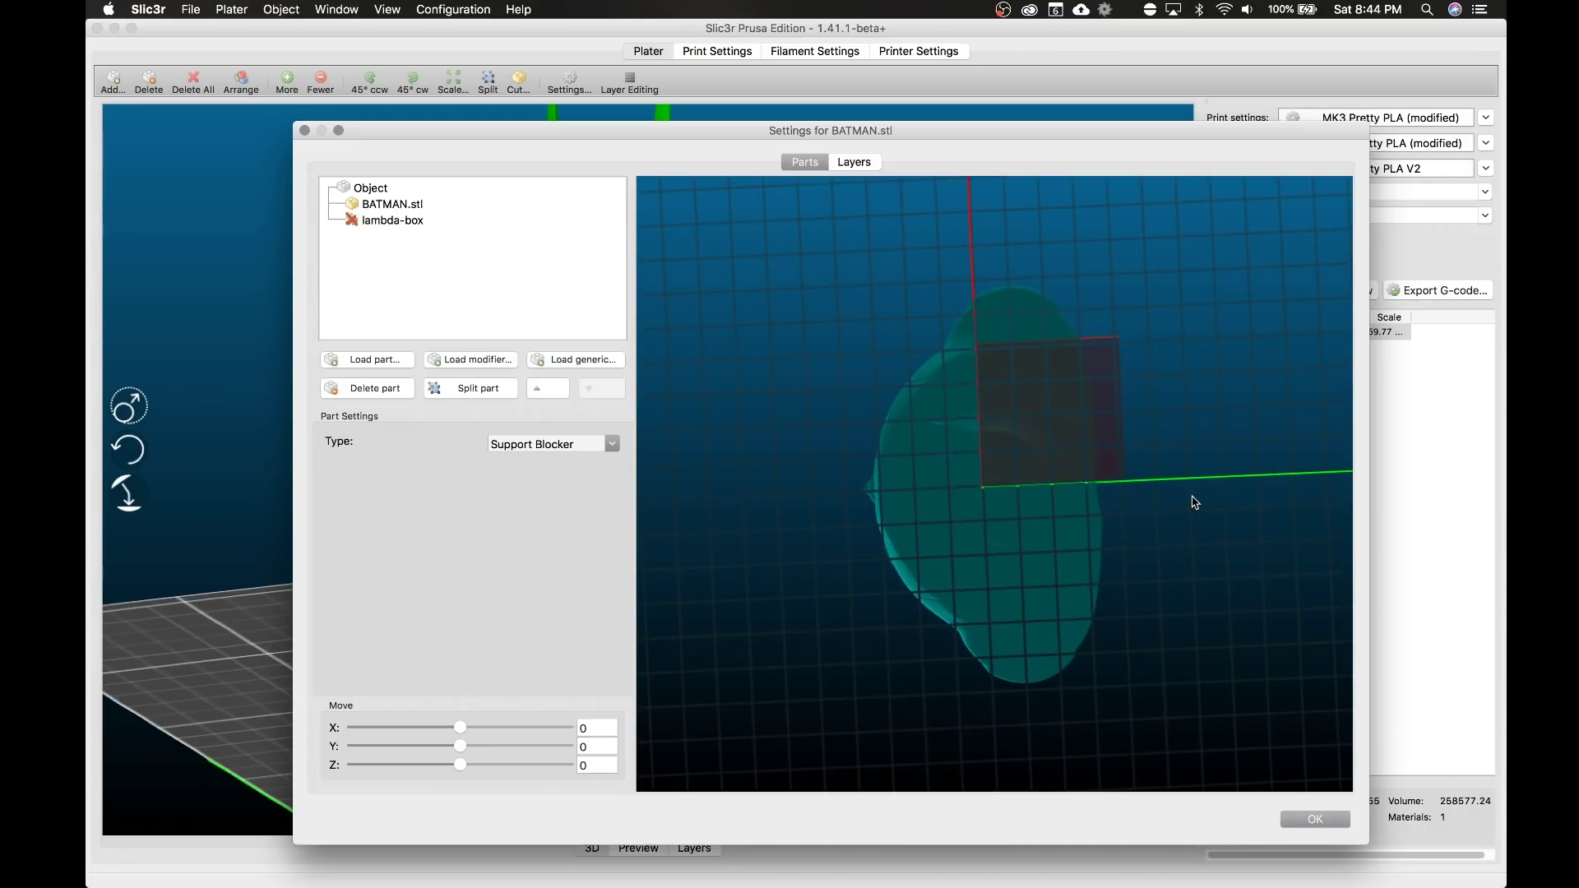
left_click(1085, 391)
left_click_drag(650, 458, 765, 374)
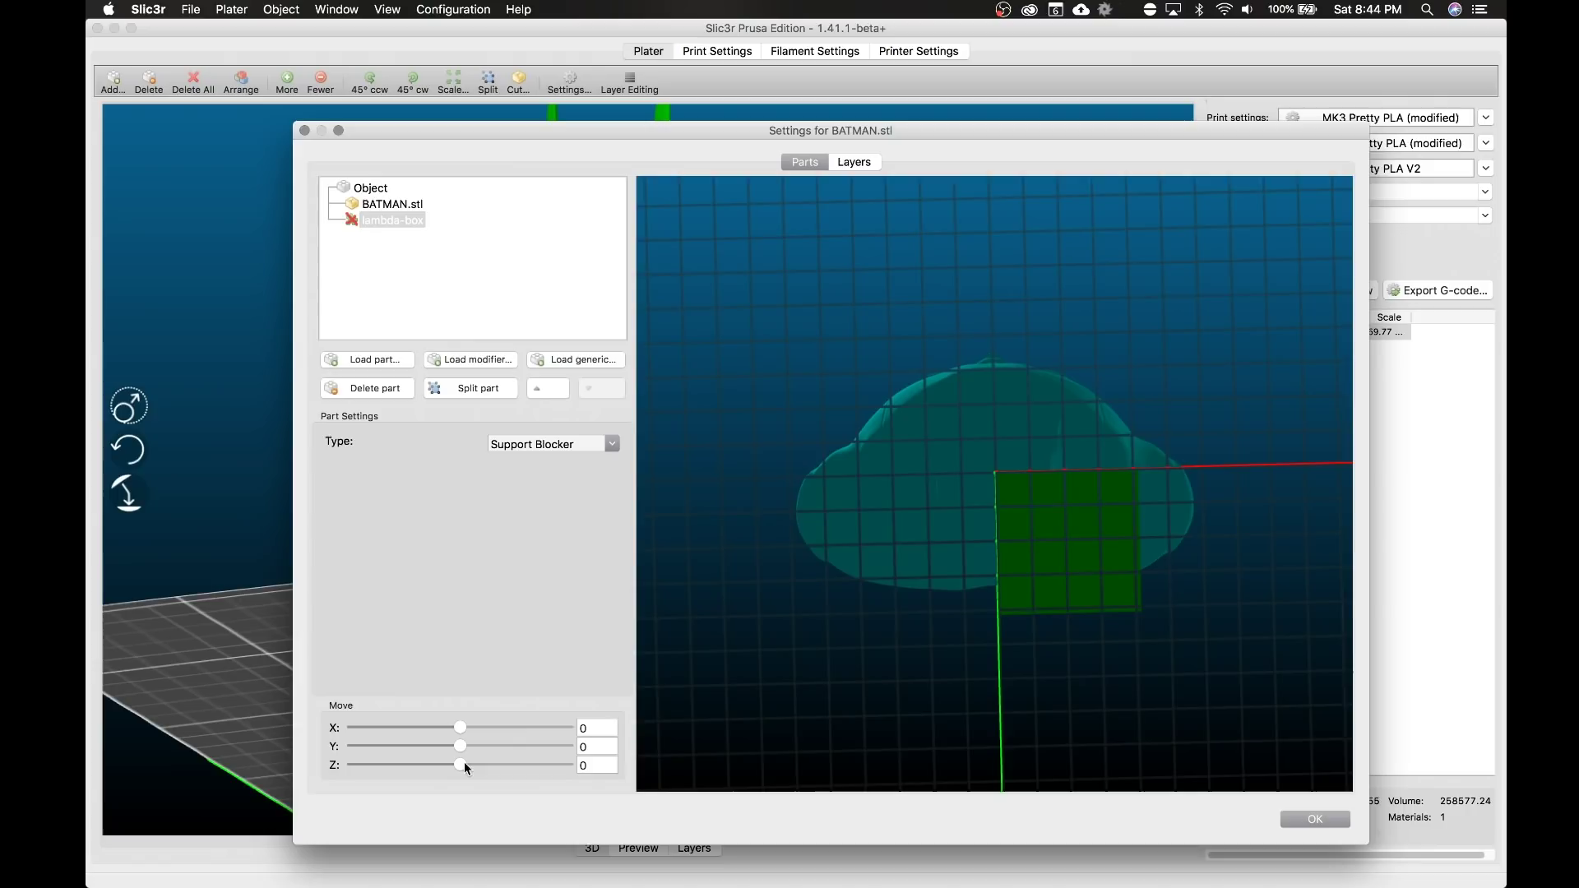
mouse_move(461, 727)
left_mouse_down()
mouse_move(488, 732)
mouse_move(454, 744)
left_mouse_up()
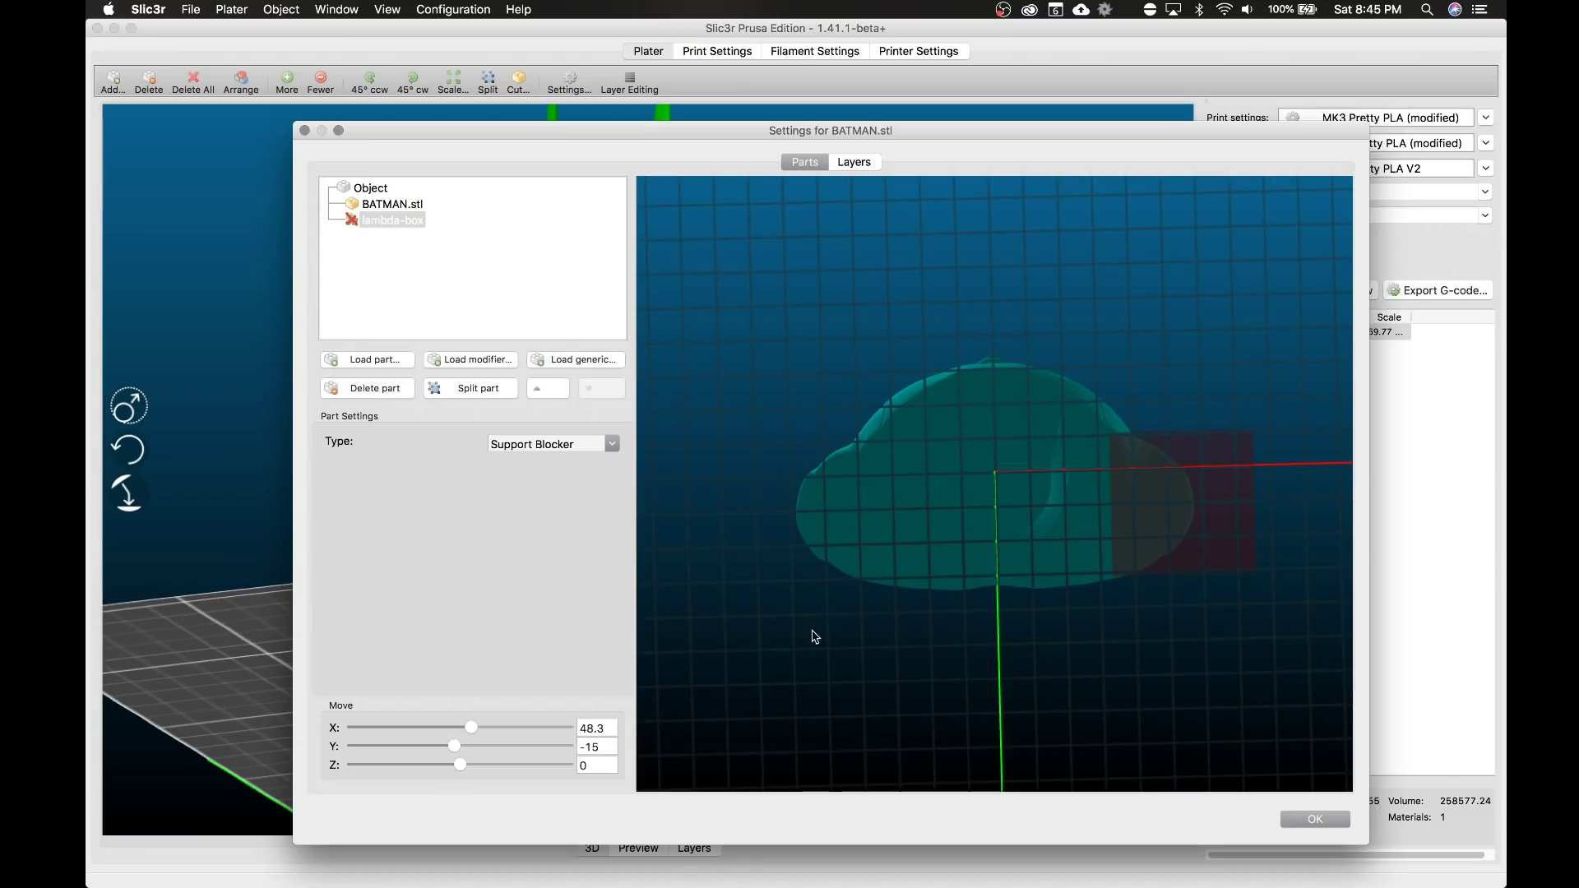
left_click_drag(1113, 269, 1111, 335)
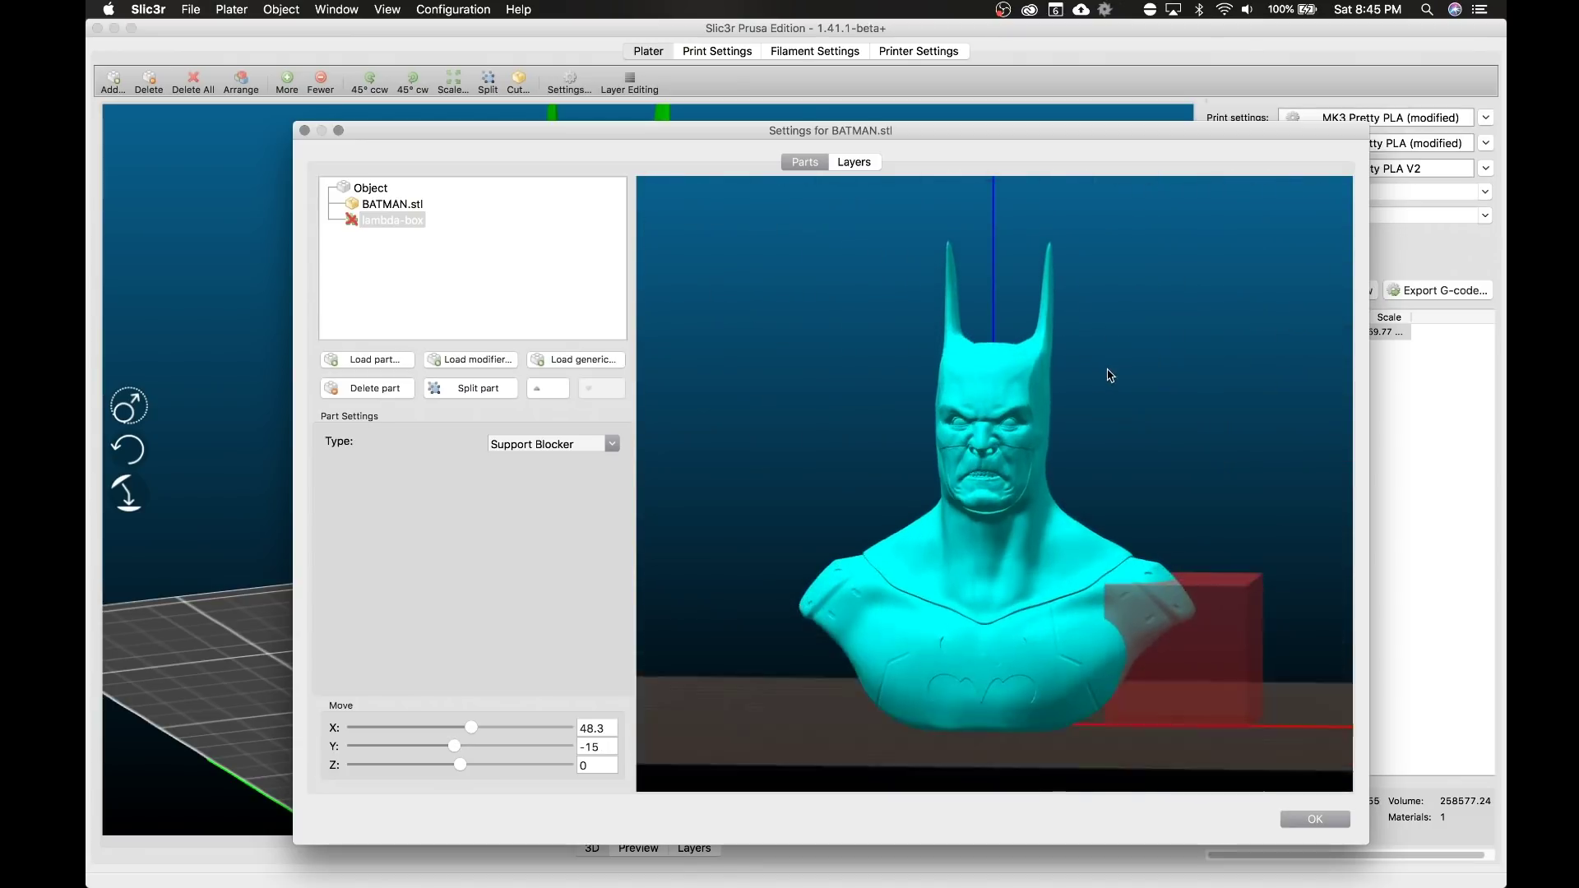
left_click_drag(1110, 375, 1147, 494)
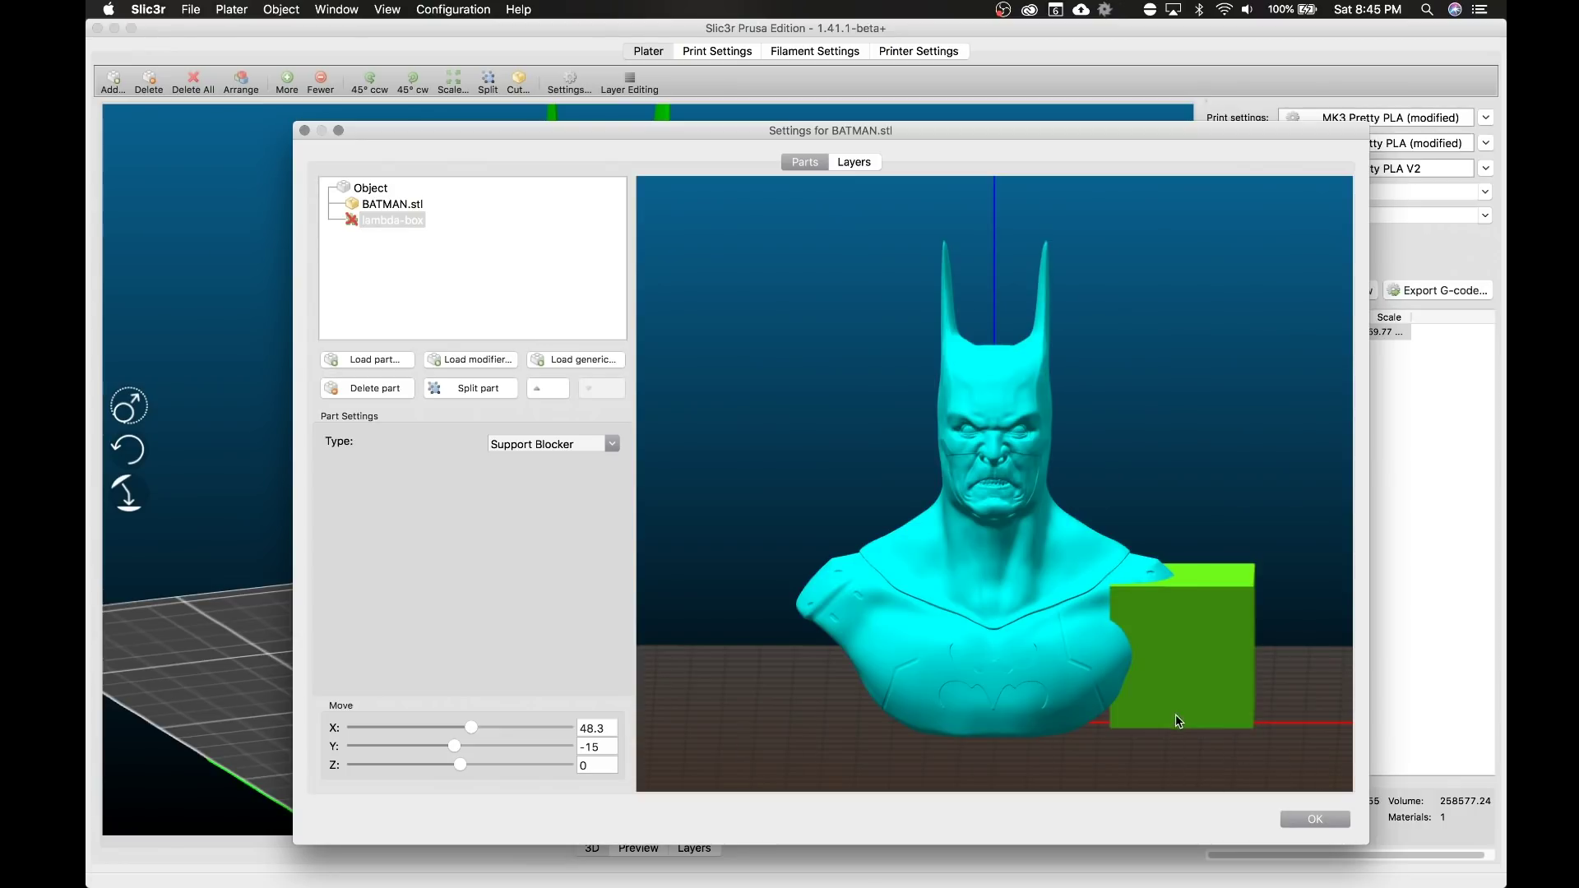
mouse_move(1255, 751)
left_mouse_down()
mouse_move(1269, 743)
mouse_move(1260, 755)
left_mouse_up()
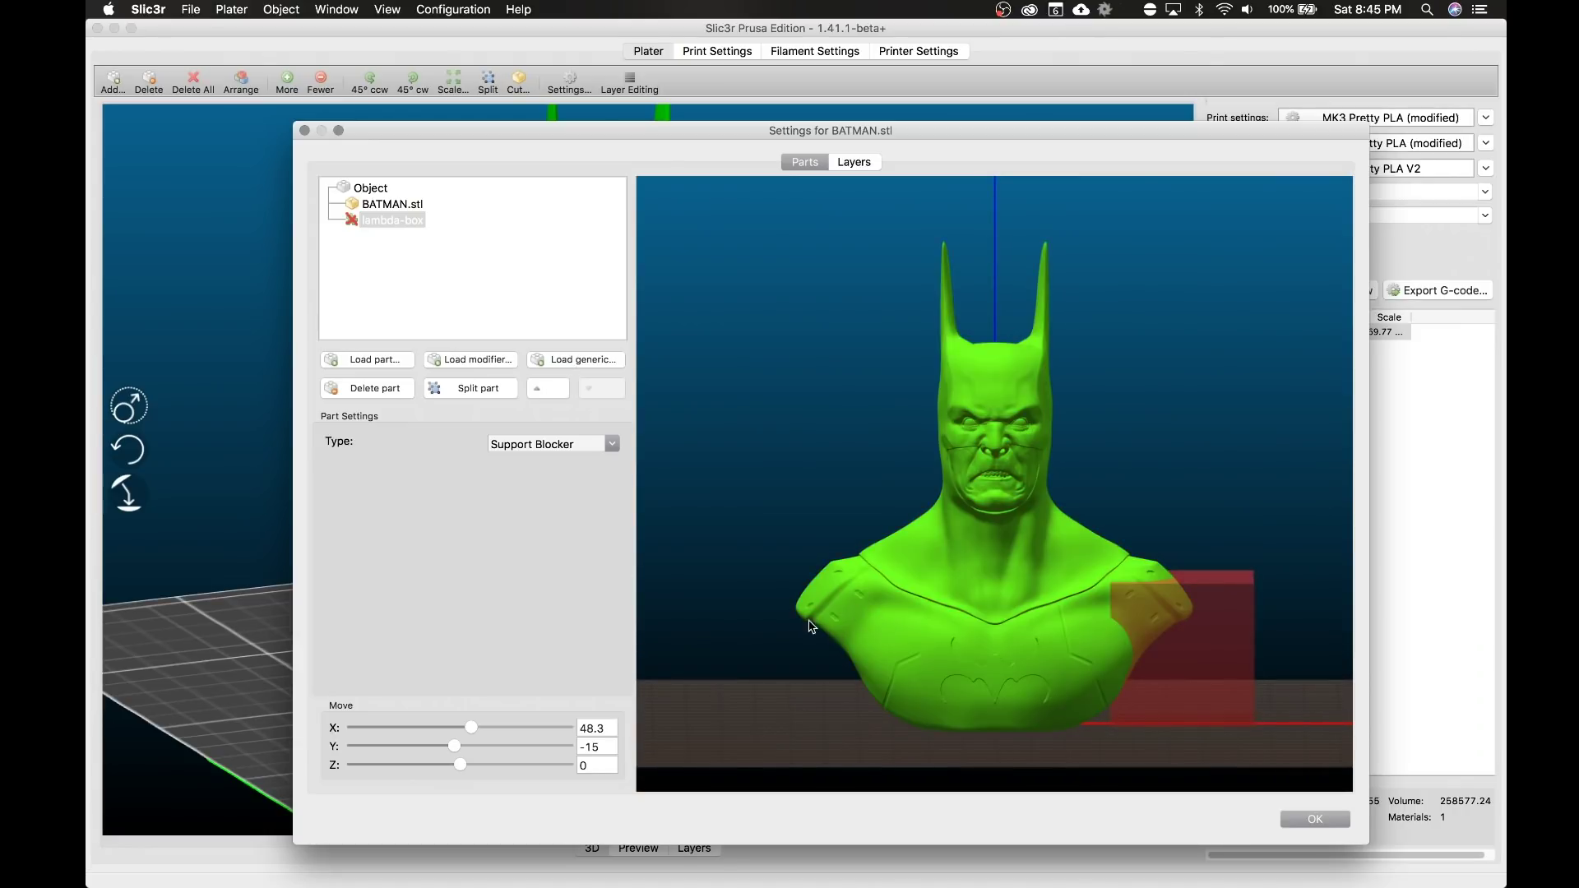
Add a second generic box with length 60, width 60 and height 40.
left_click(579, 358)
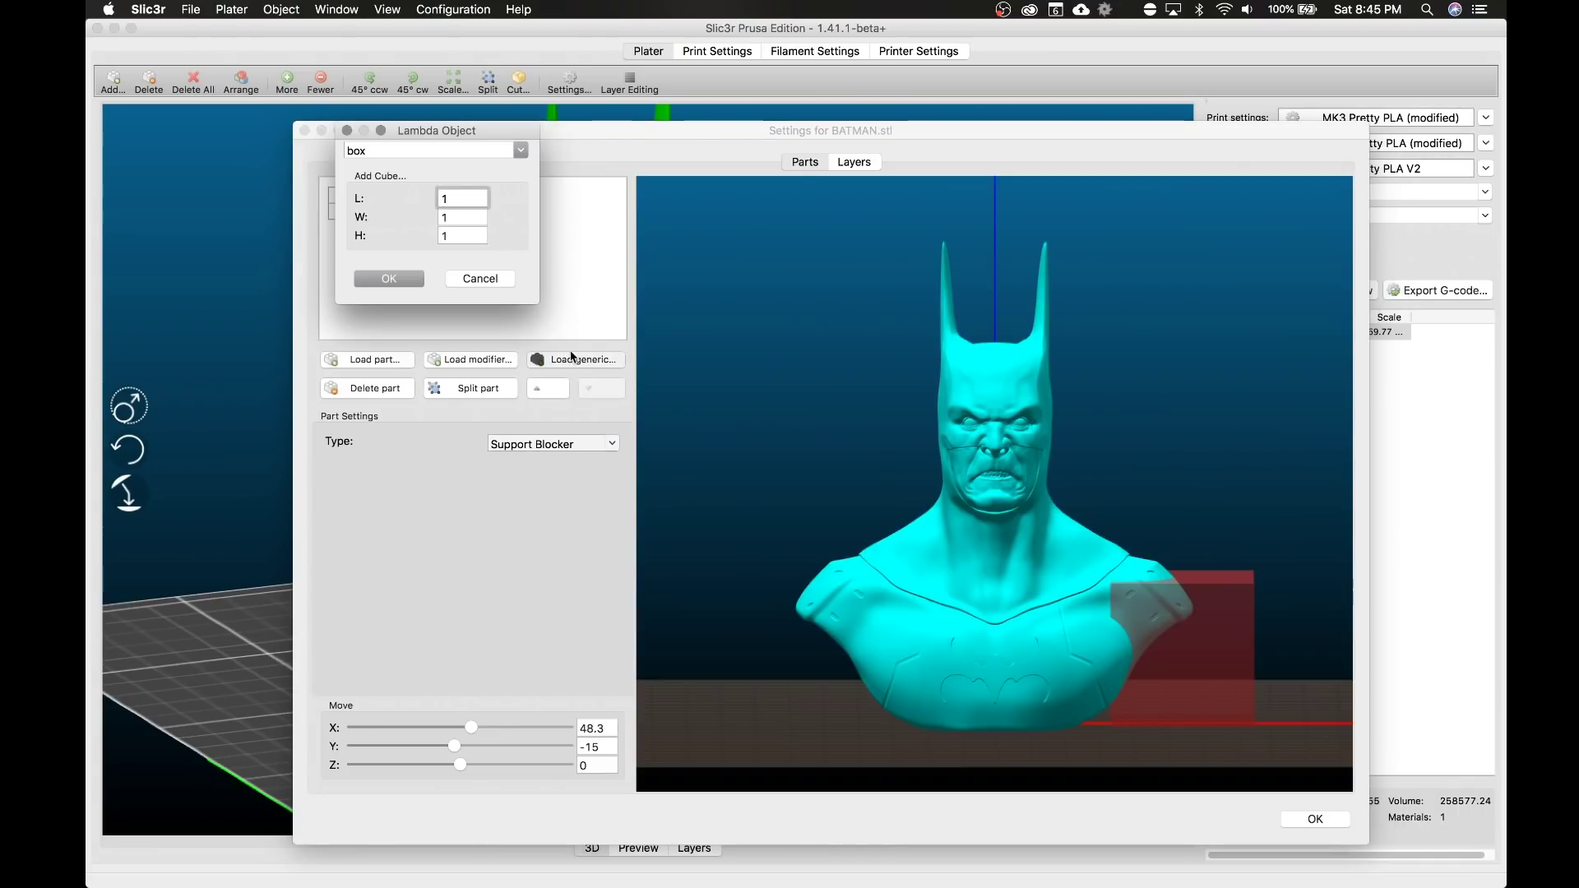
left_click_drag(453, 198, 405, 200)
type("60")
double_click(464, 219)
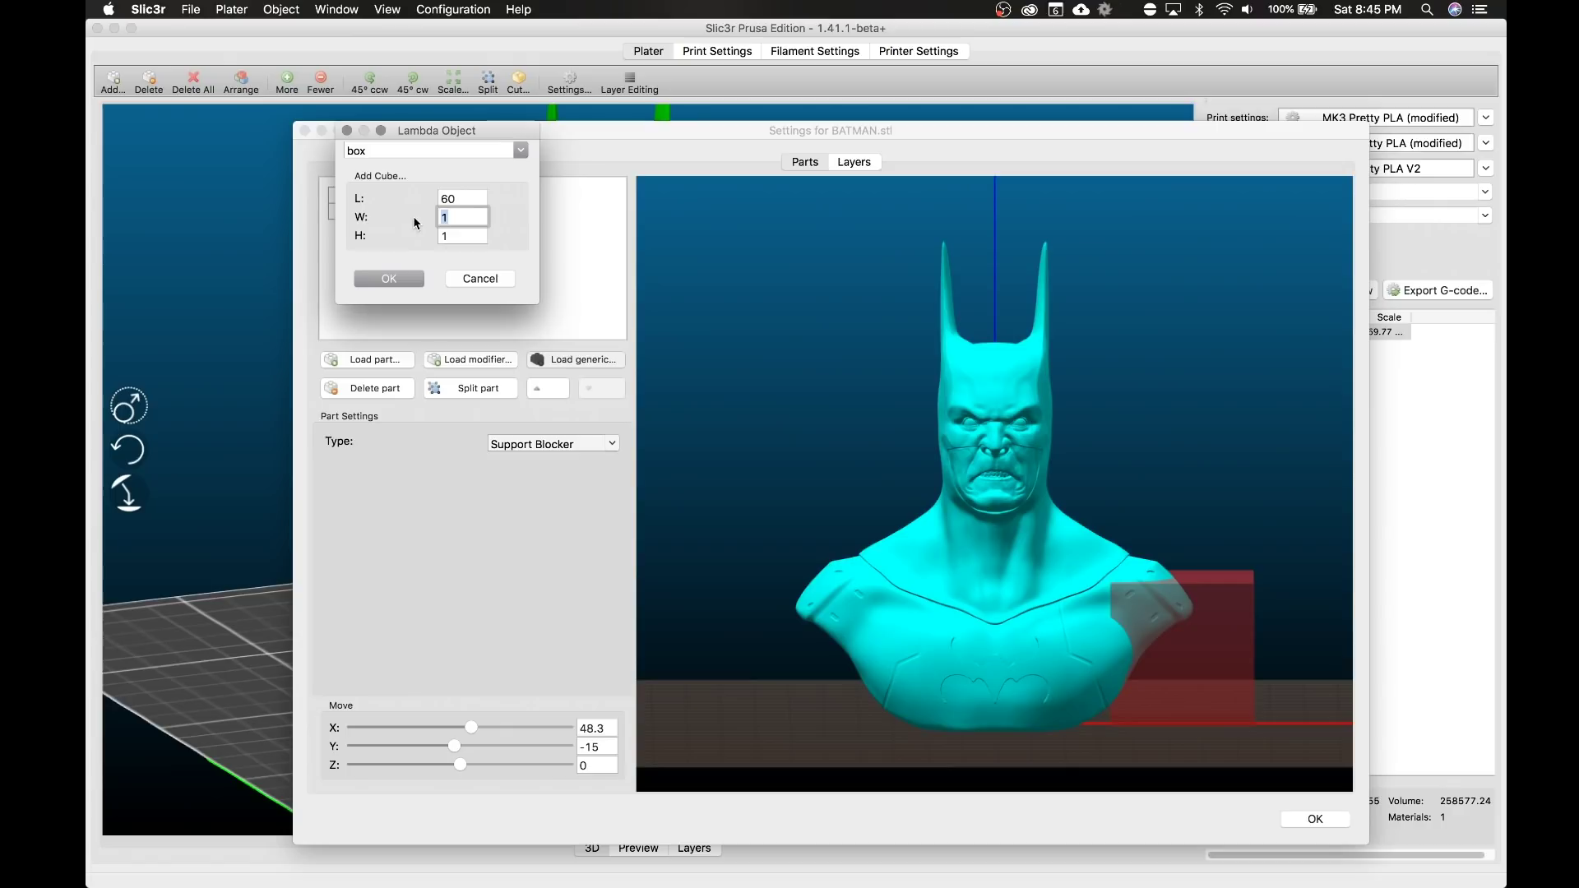
type("60")
double_click(461, 236)
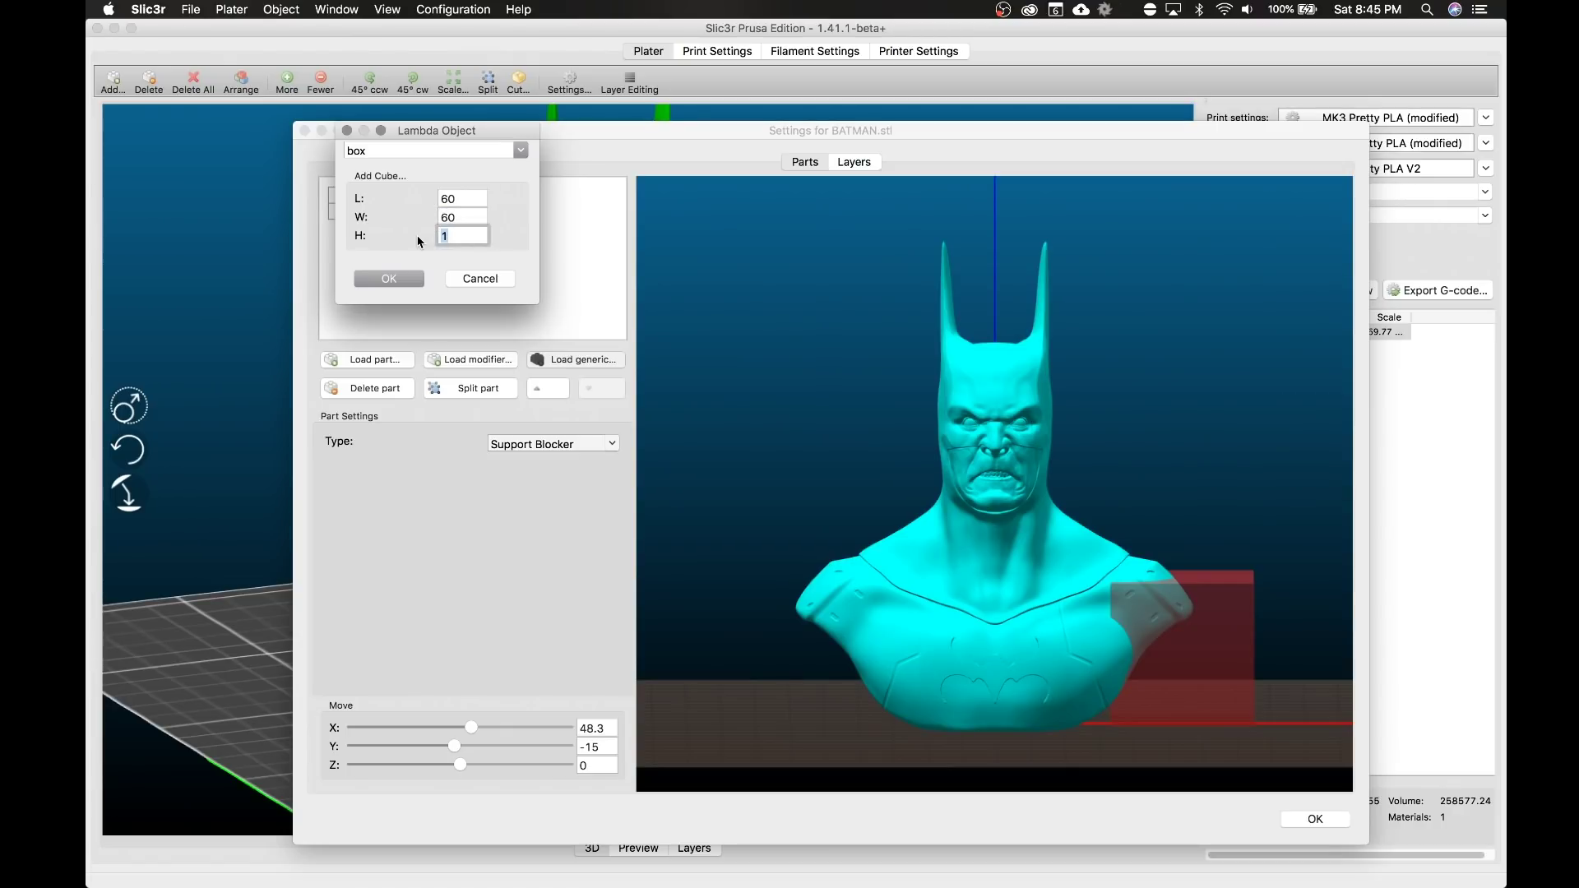
type("40")
left_click(389, 279)
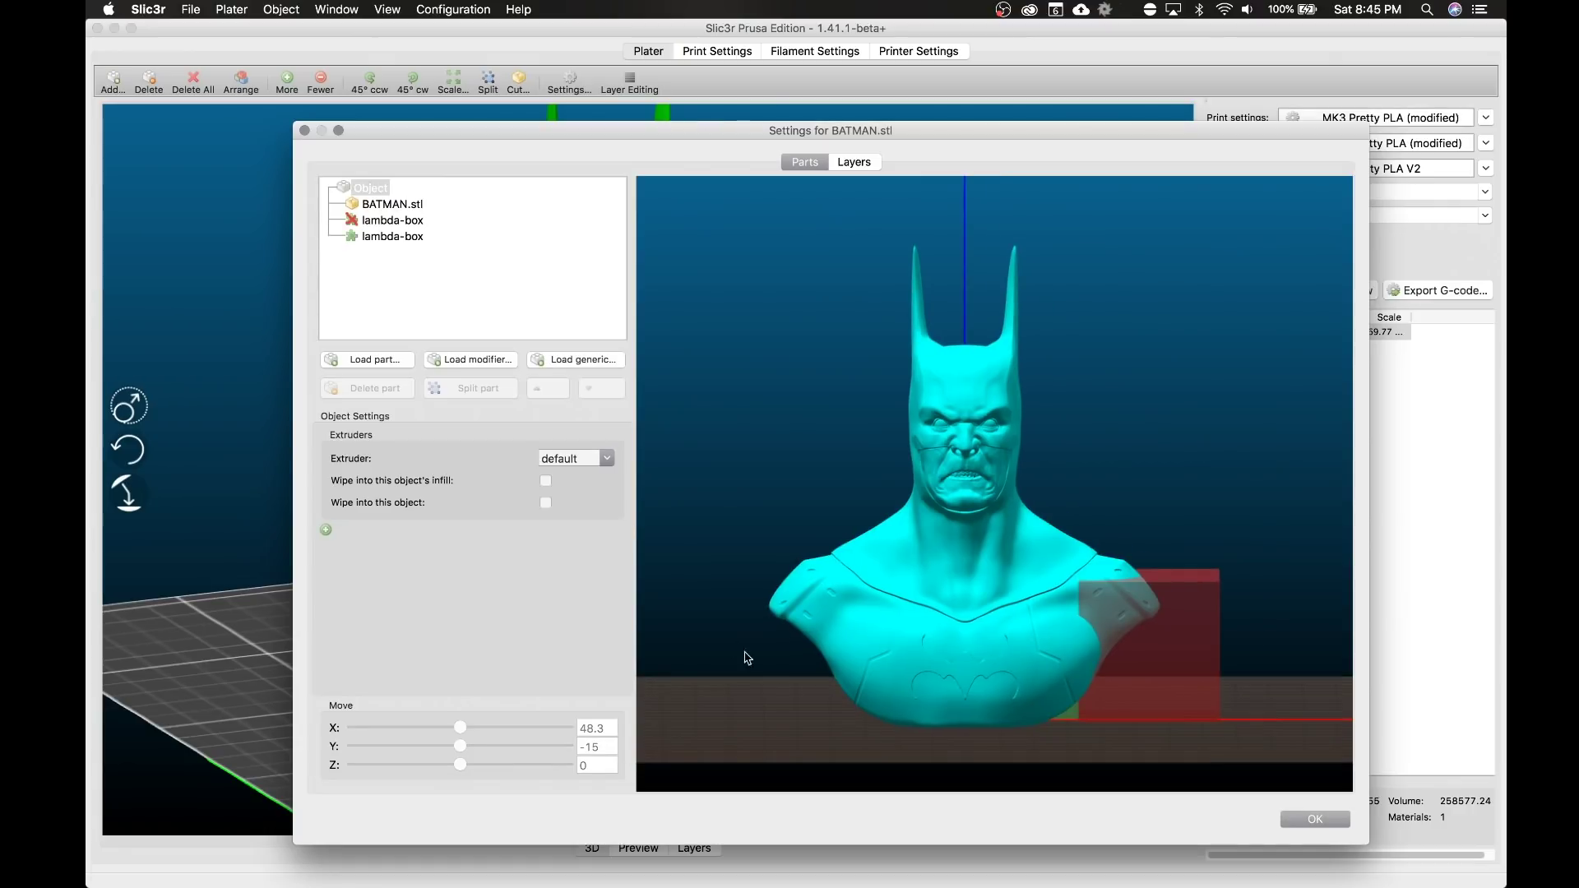
Move the second generic box under the bust's negative-X shoulder, to about X -102.1 and Y -14.3.
left_click_drag(797, 712, 796, 623)
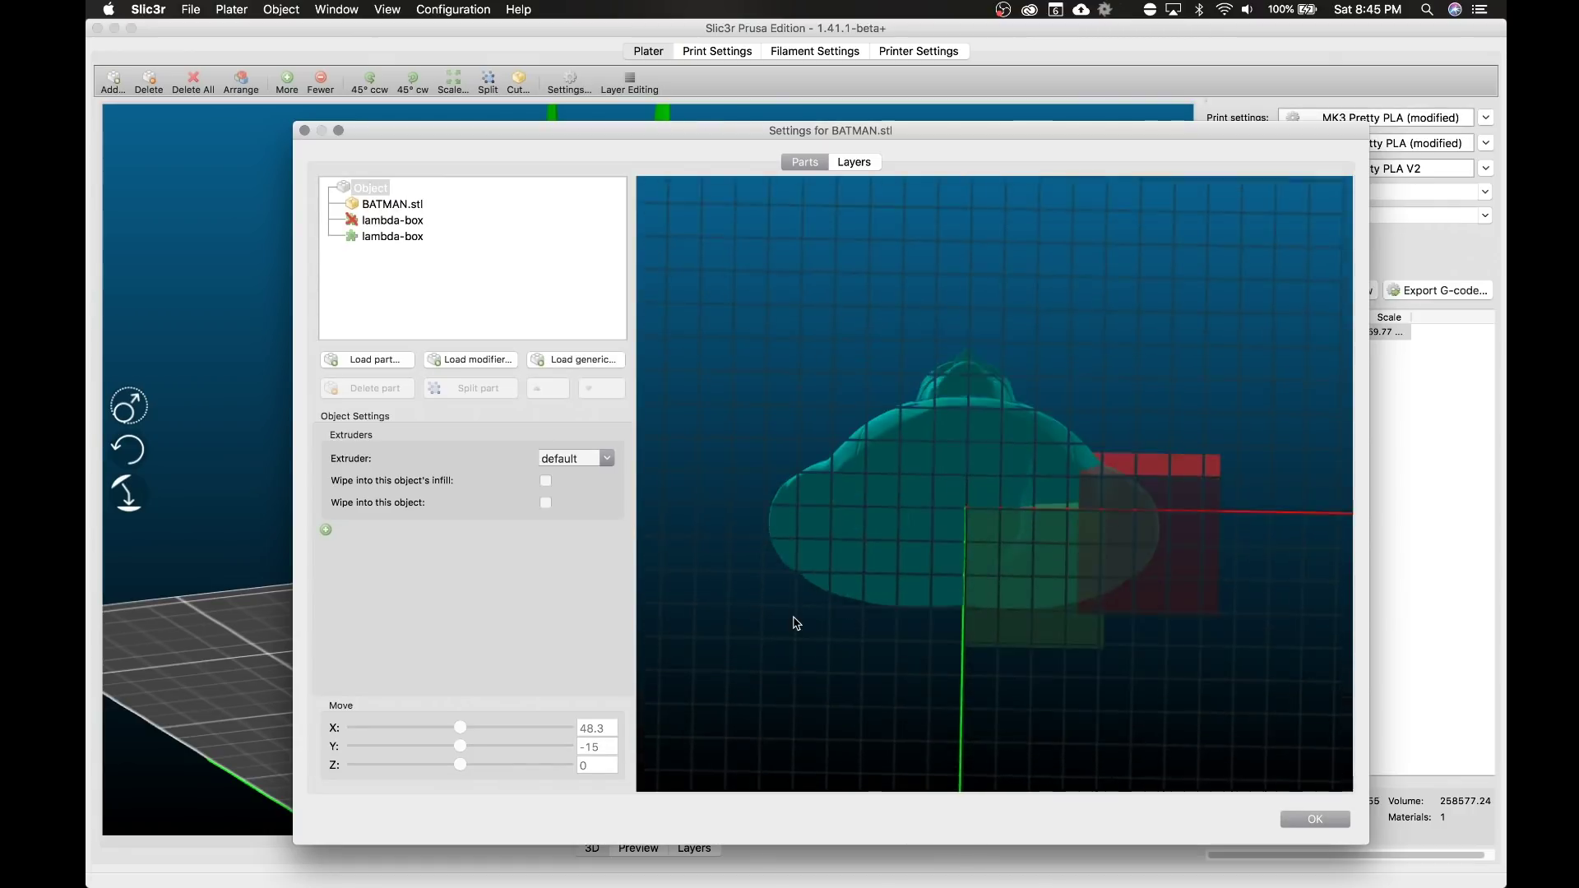
left_click(1013, 604)
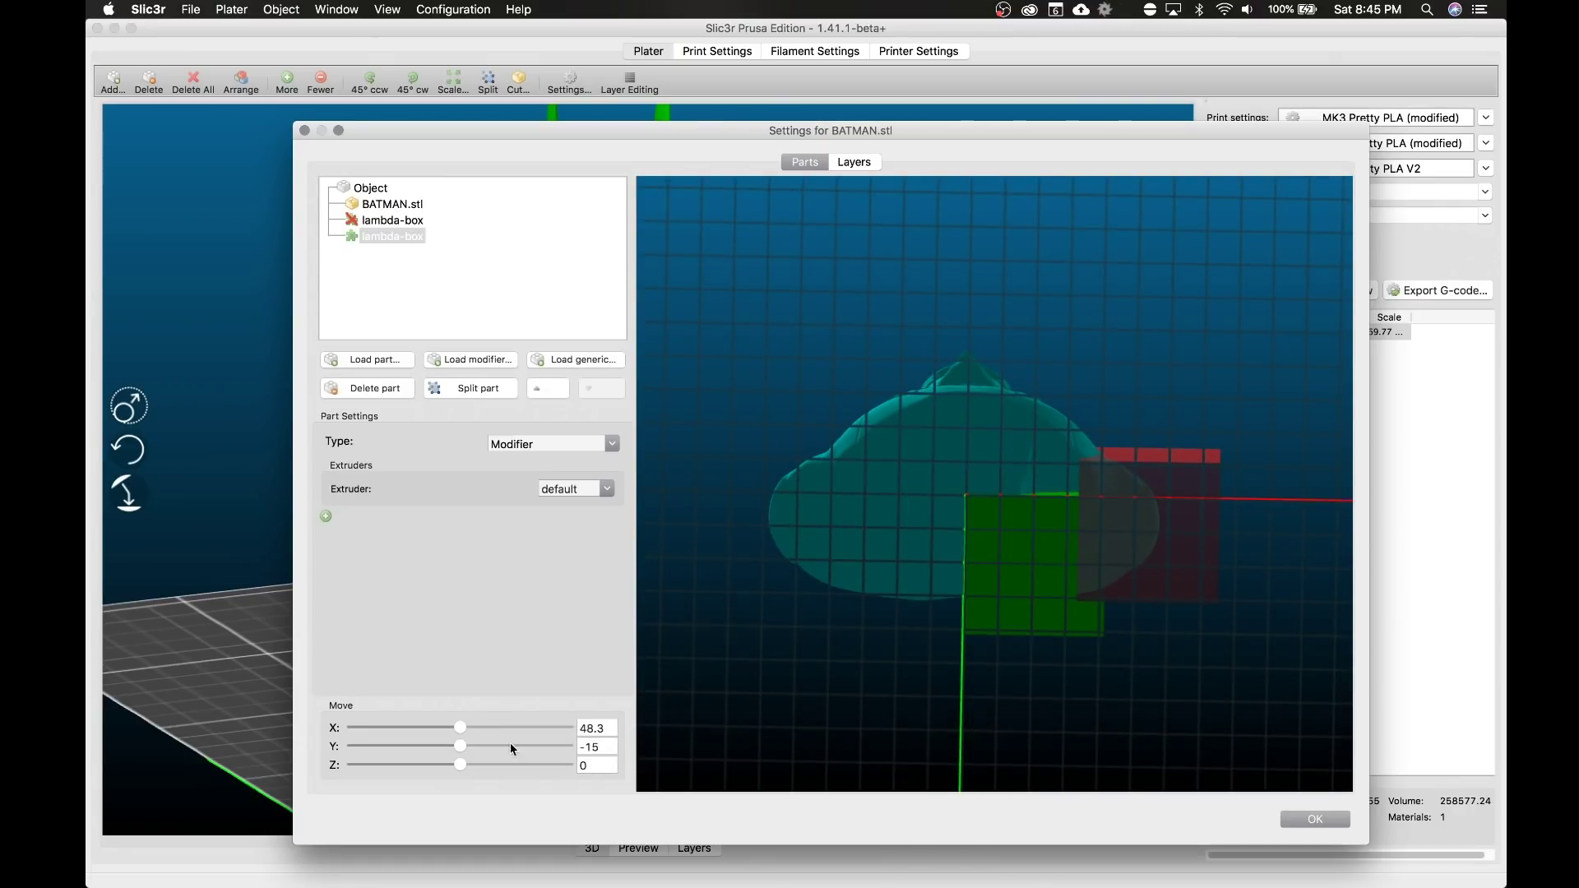
left_click_drag(462, 731, 440, 731)
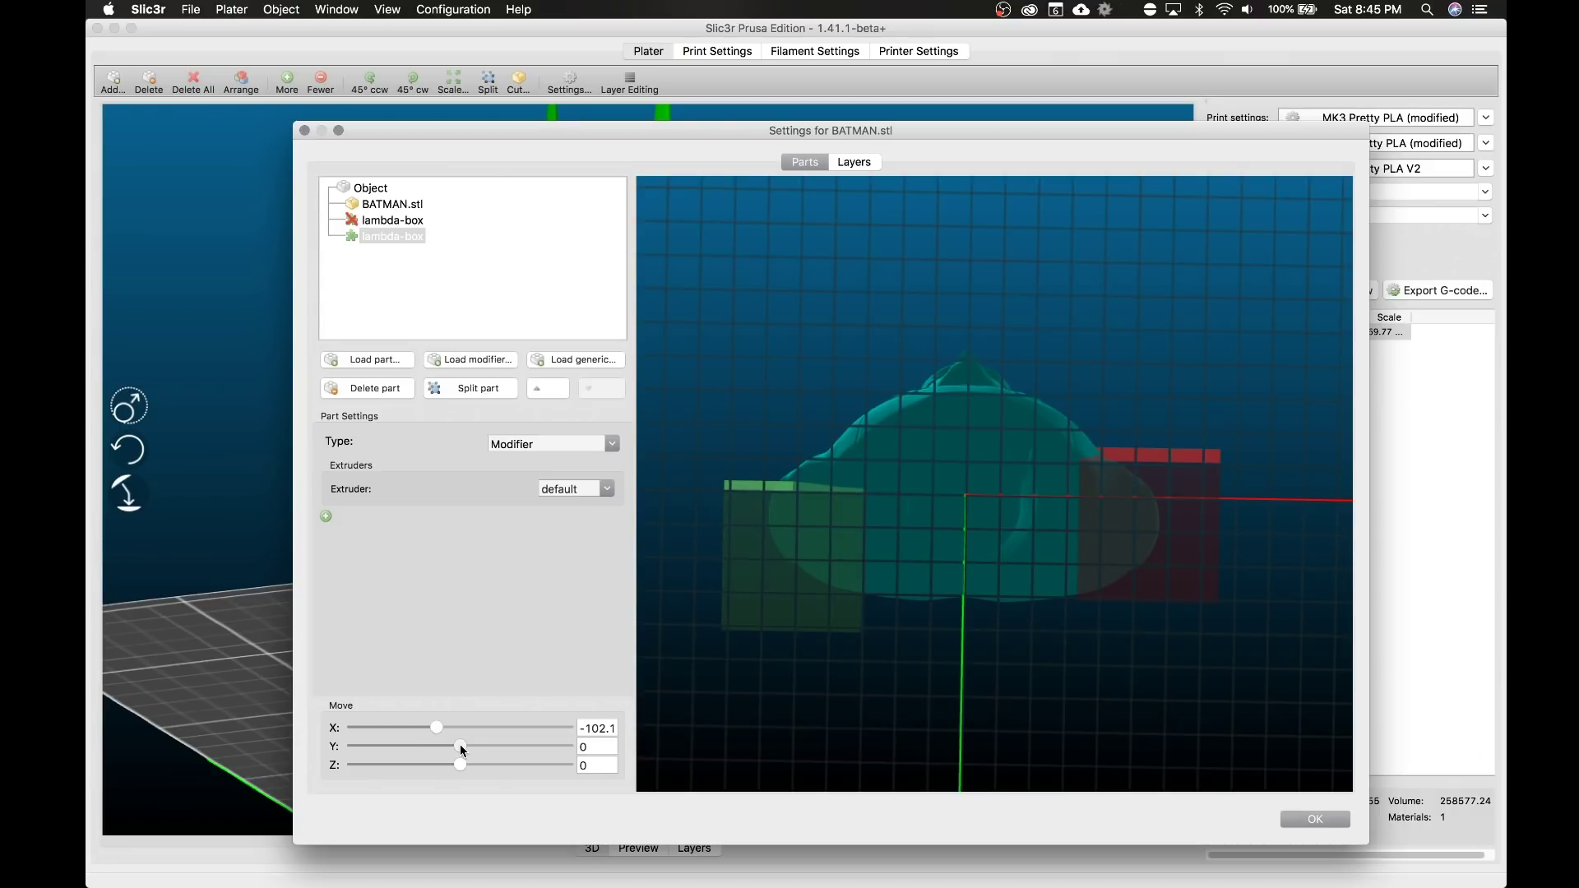
left_click_drag(461, 747, 454, 745)
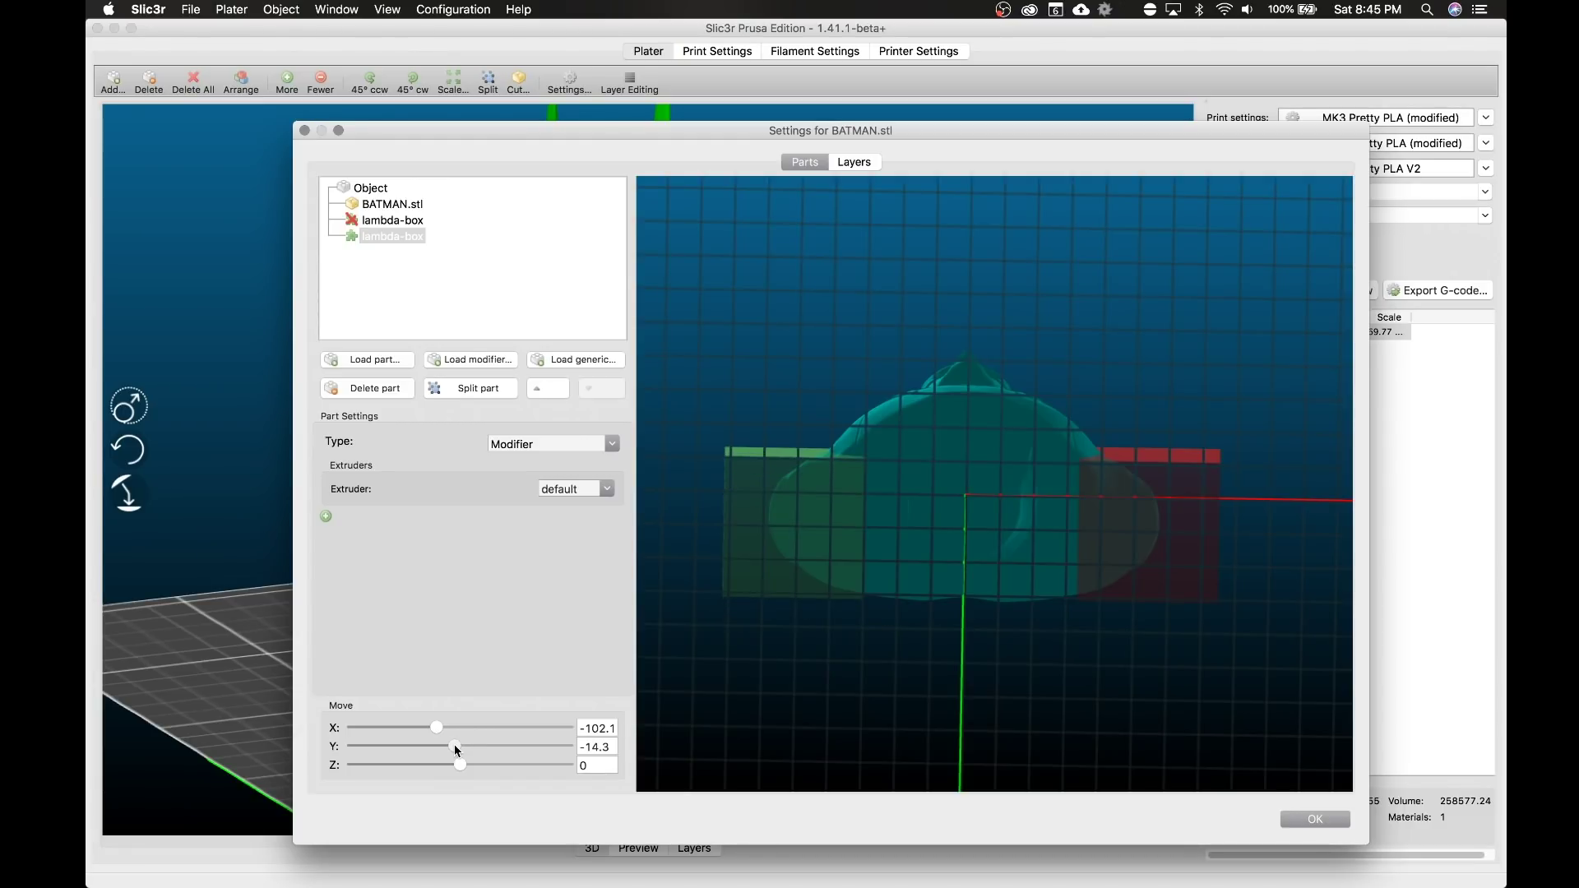
Raise the second box to about Z 17.6 and shift it outward to about X -105.5.
left_click_drag(860, 730, 835, 663)
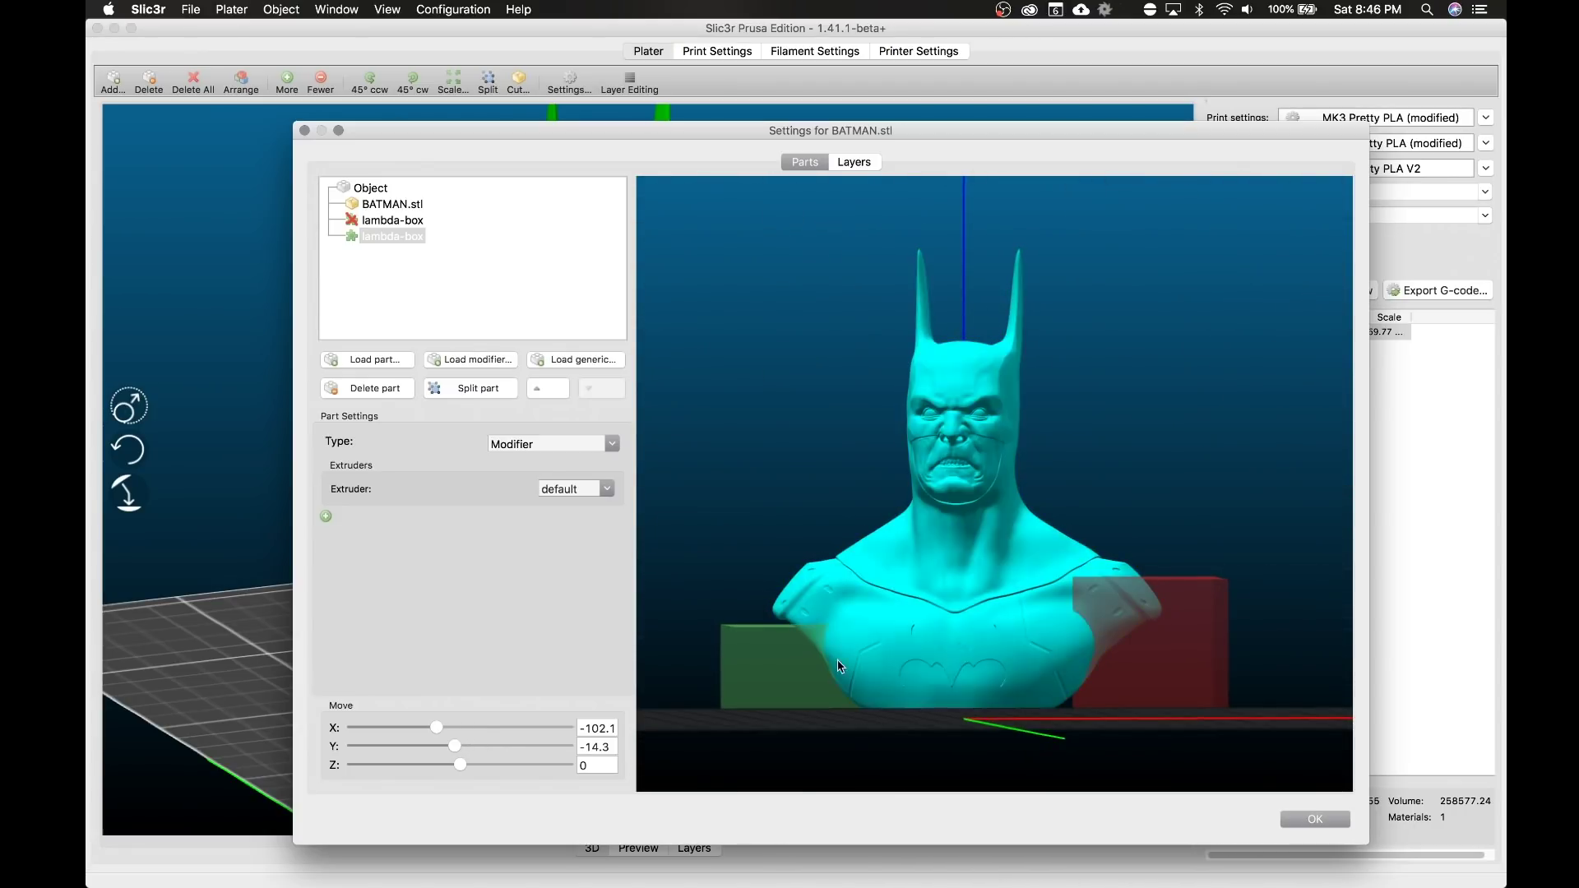
left_click_drag(790, 496, 804, 504)
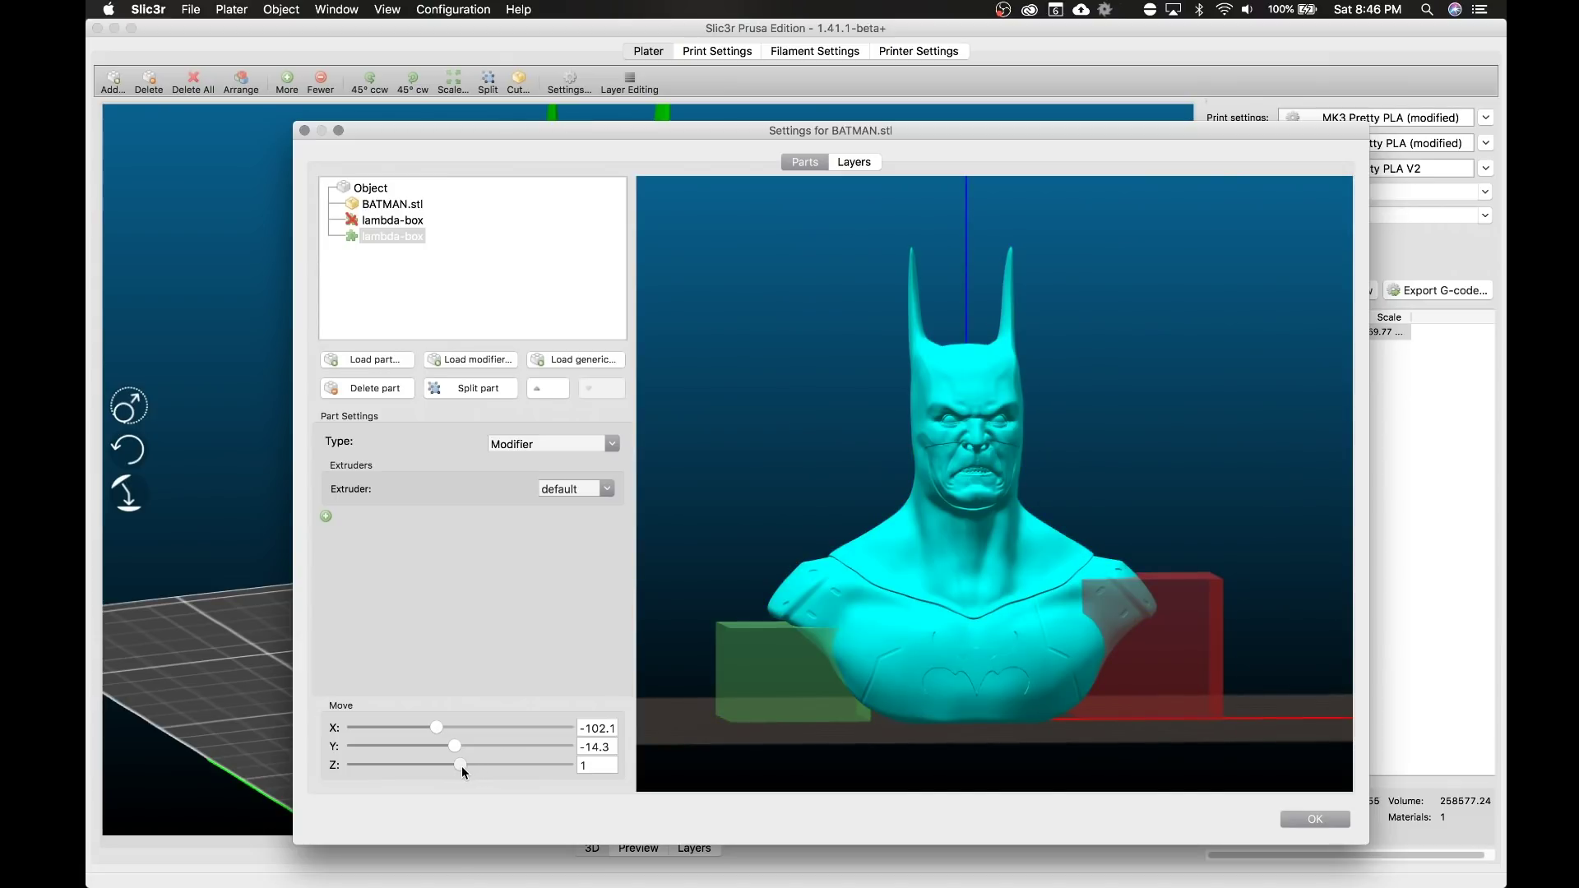
left_click_drag(462, 767, 463, 766)
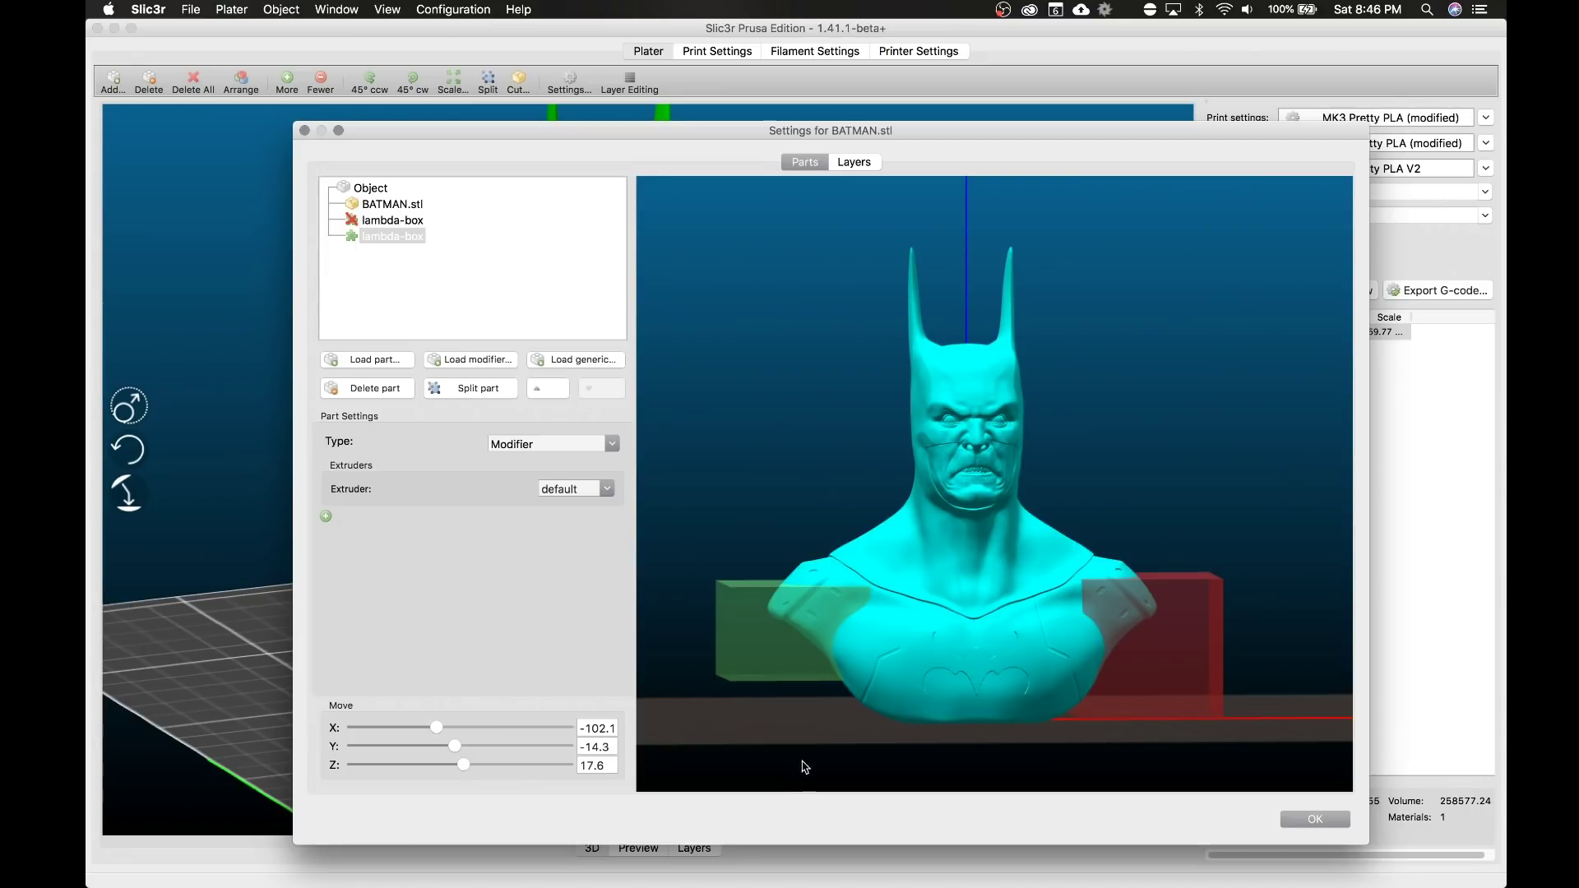
mouse_move(831, 715)
left_mouse_down()
mouse_move(818, 699)
mouse_move(831, 715)
left_mouse_up()
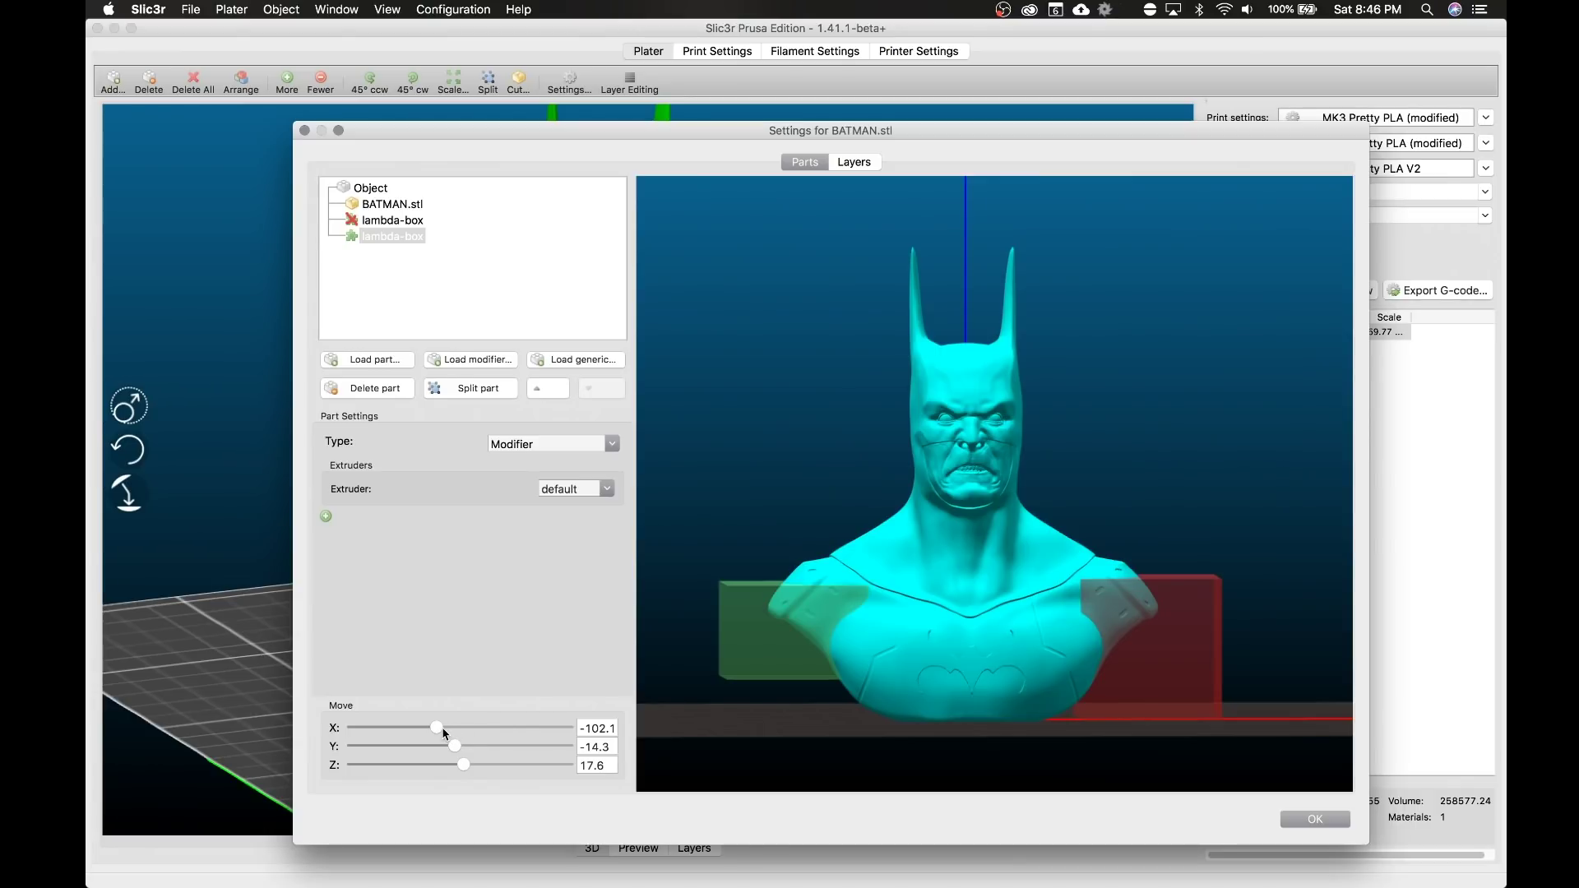
left_click_drag(440, 733, 436, 733)
Shift the support blocker on the positive X side outward with an X offset of 9.5 and accept the object settings.
left_click(1193, 678)
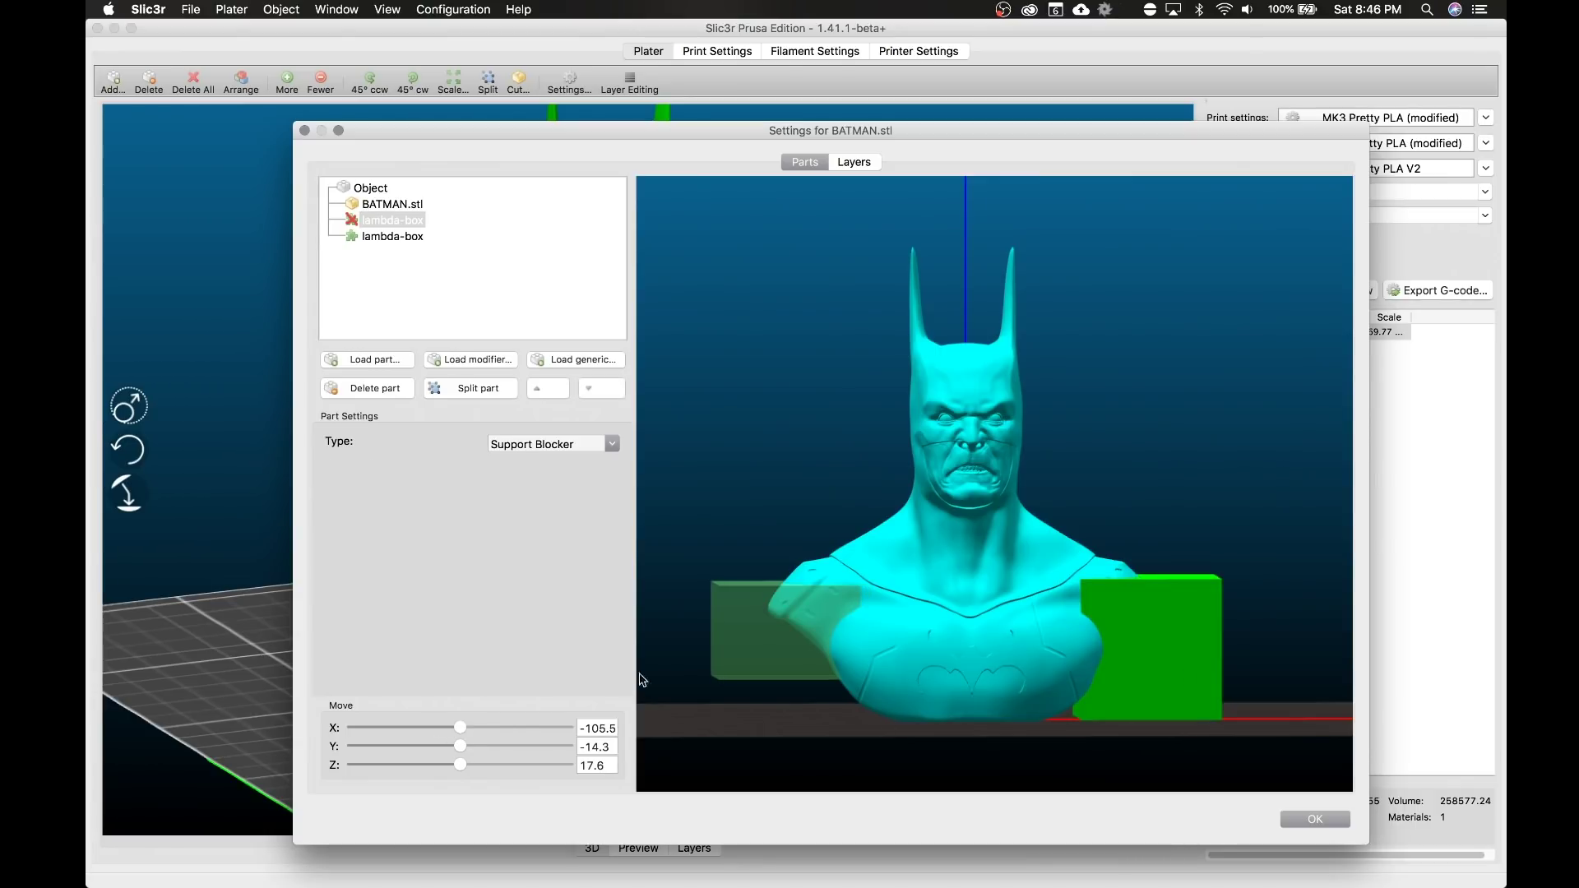
left_click(462, 731)
left_click_drag(464, 733, 465, 734)
left_click(1160, 431)
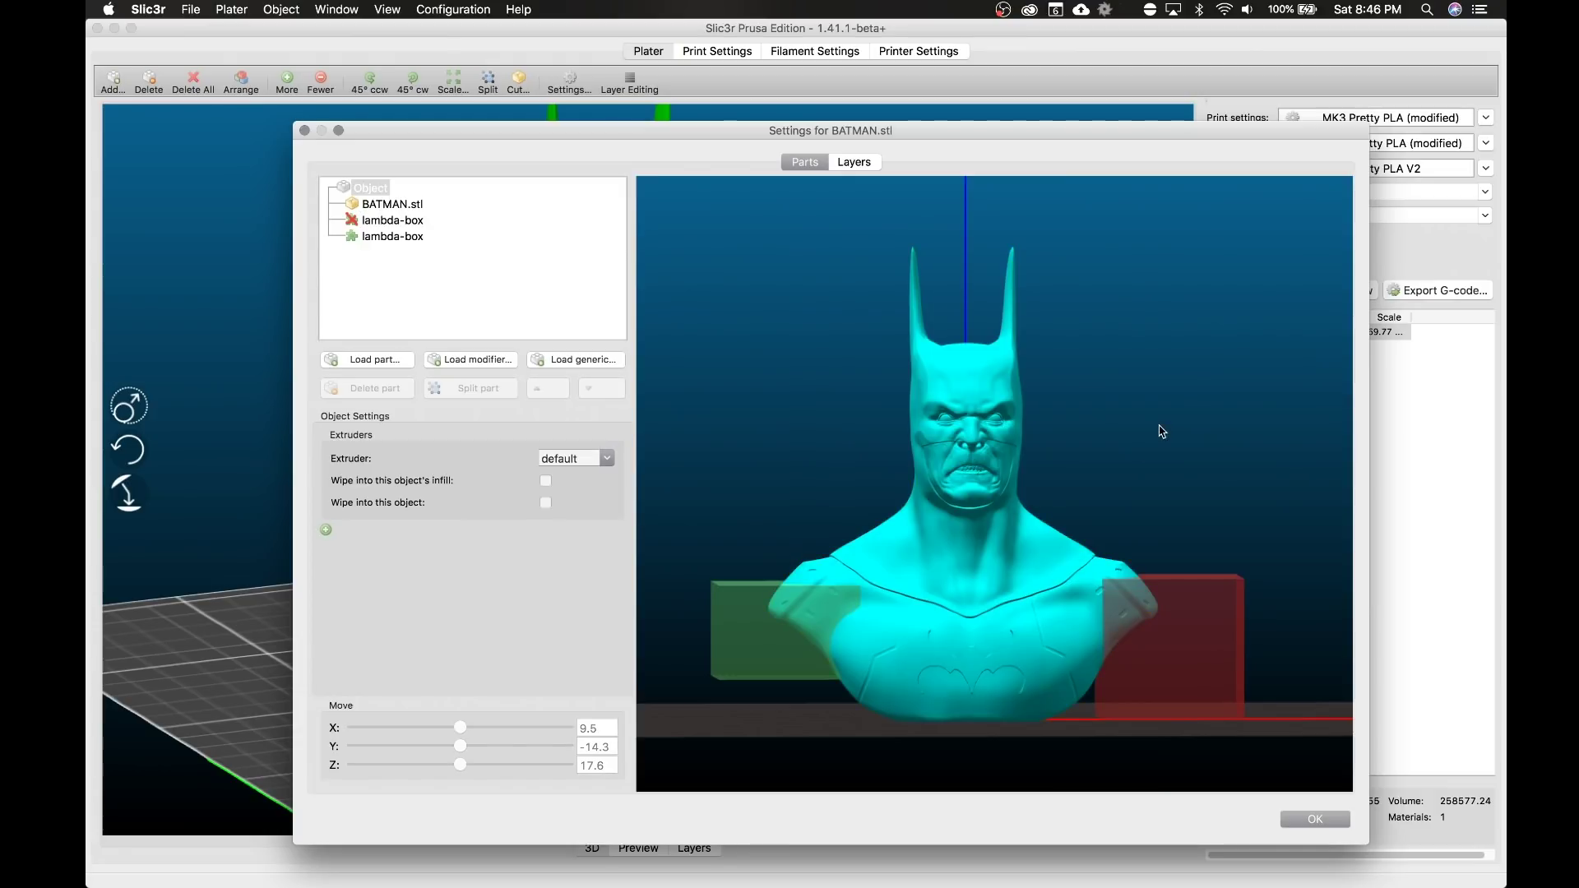
mouse_move(1159, 431)
left_mouse_down()
mouse_move(1140, 486)
mouse_move(1145, 426)
mouse_move(1163, 423)
mouse_move(1133, 438)
left_mouse_up()
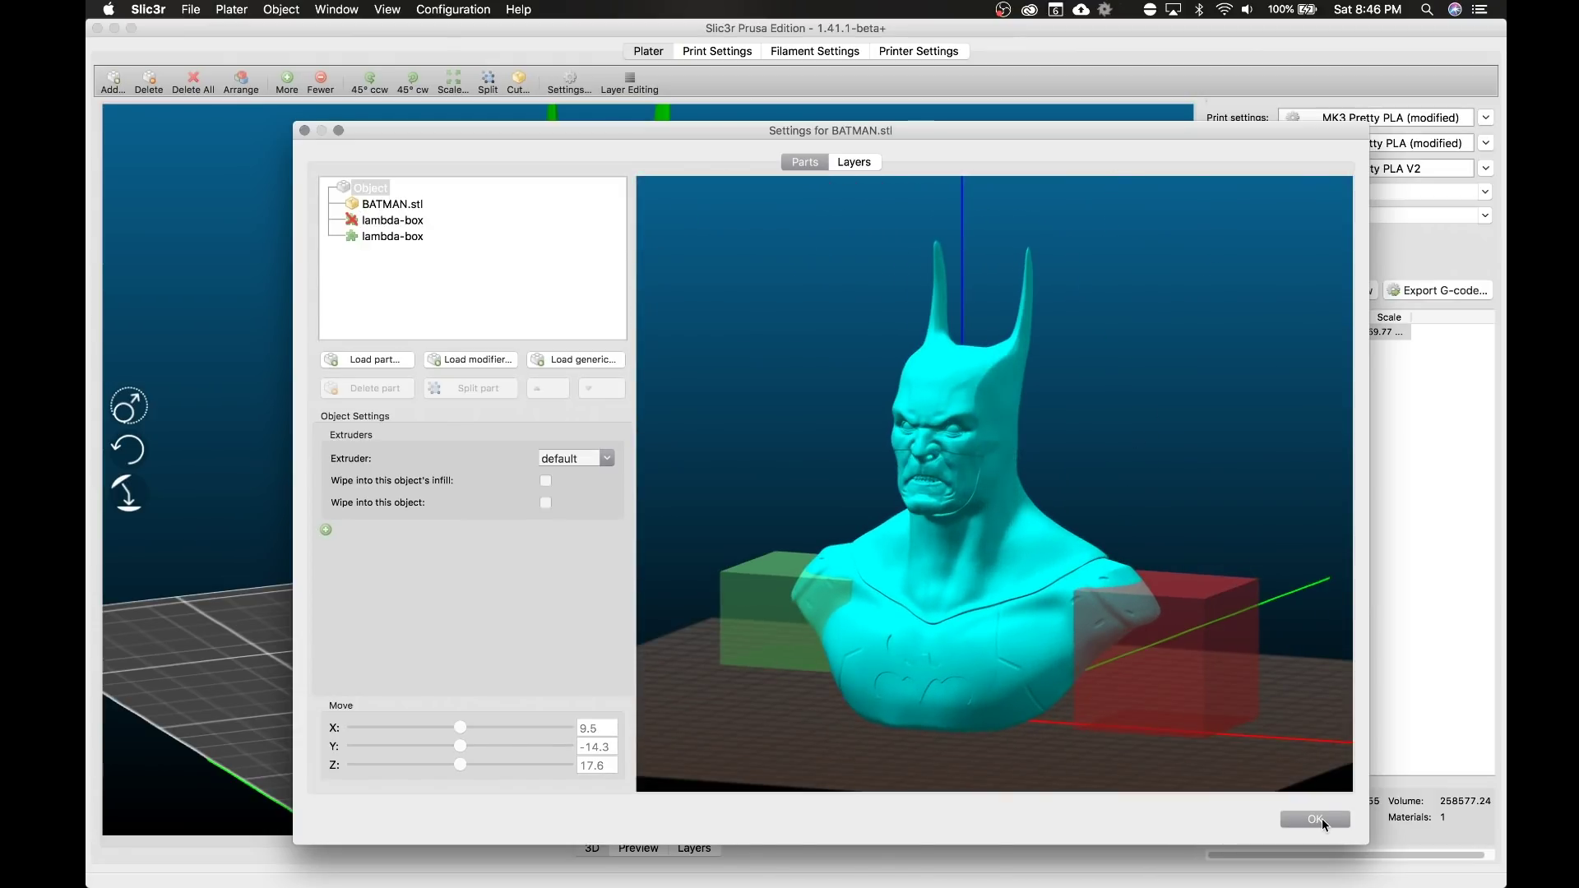
left_click(1319, 818)
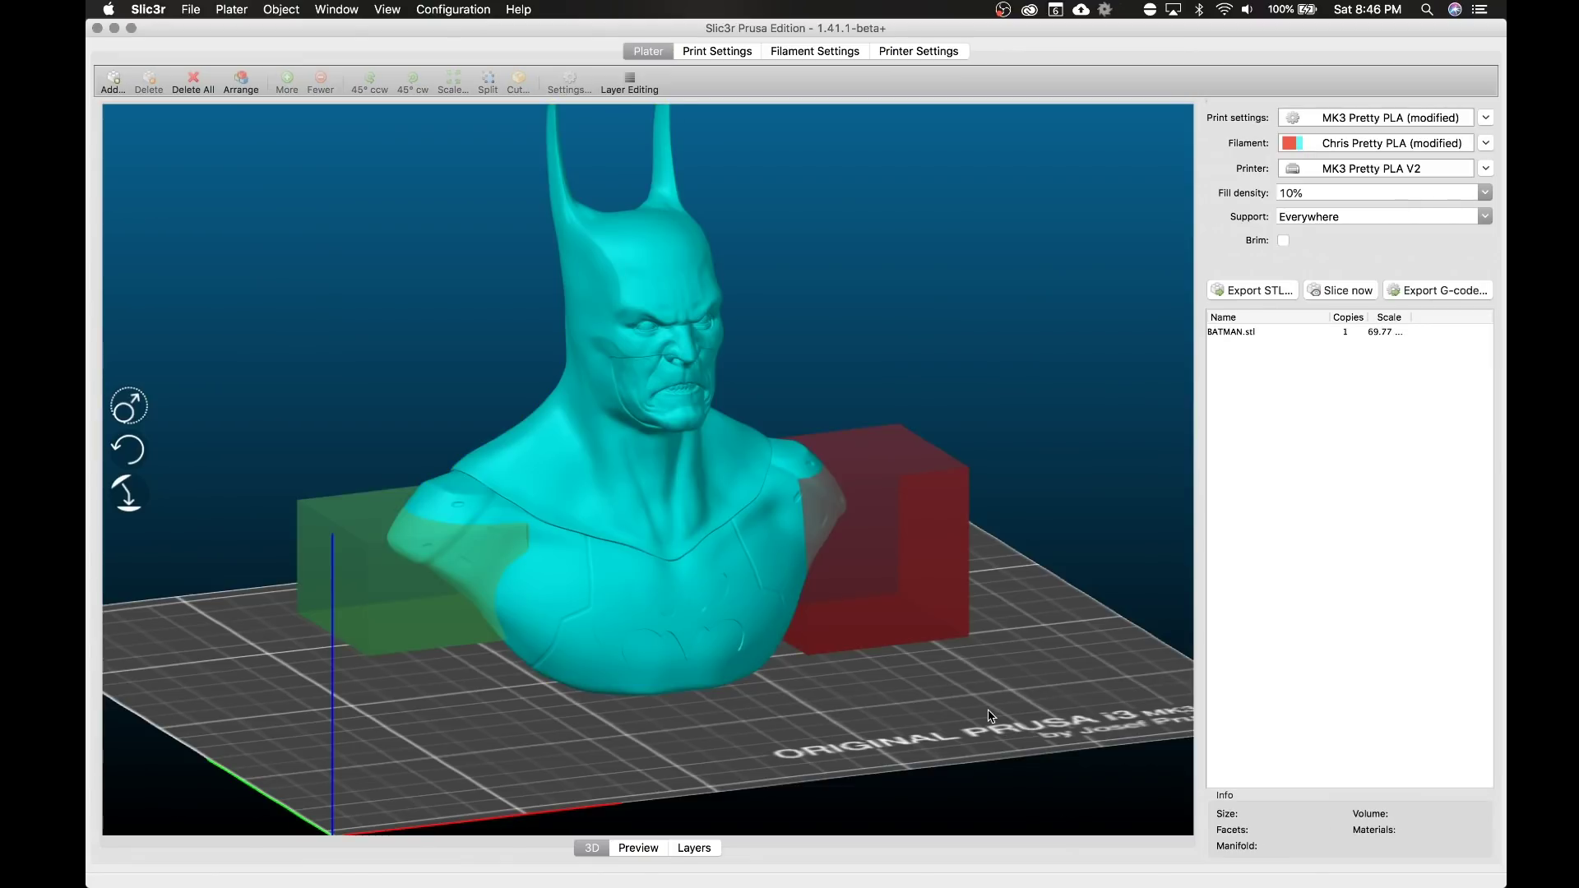
left_click_drag(945, 669, 953, 724)
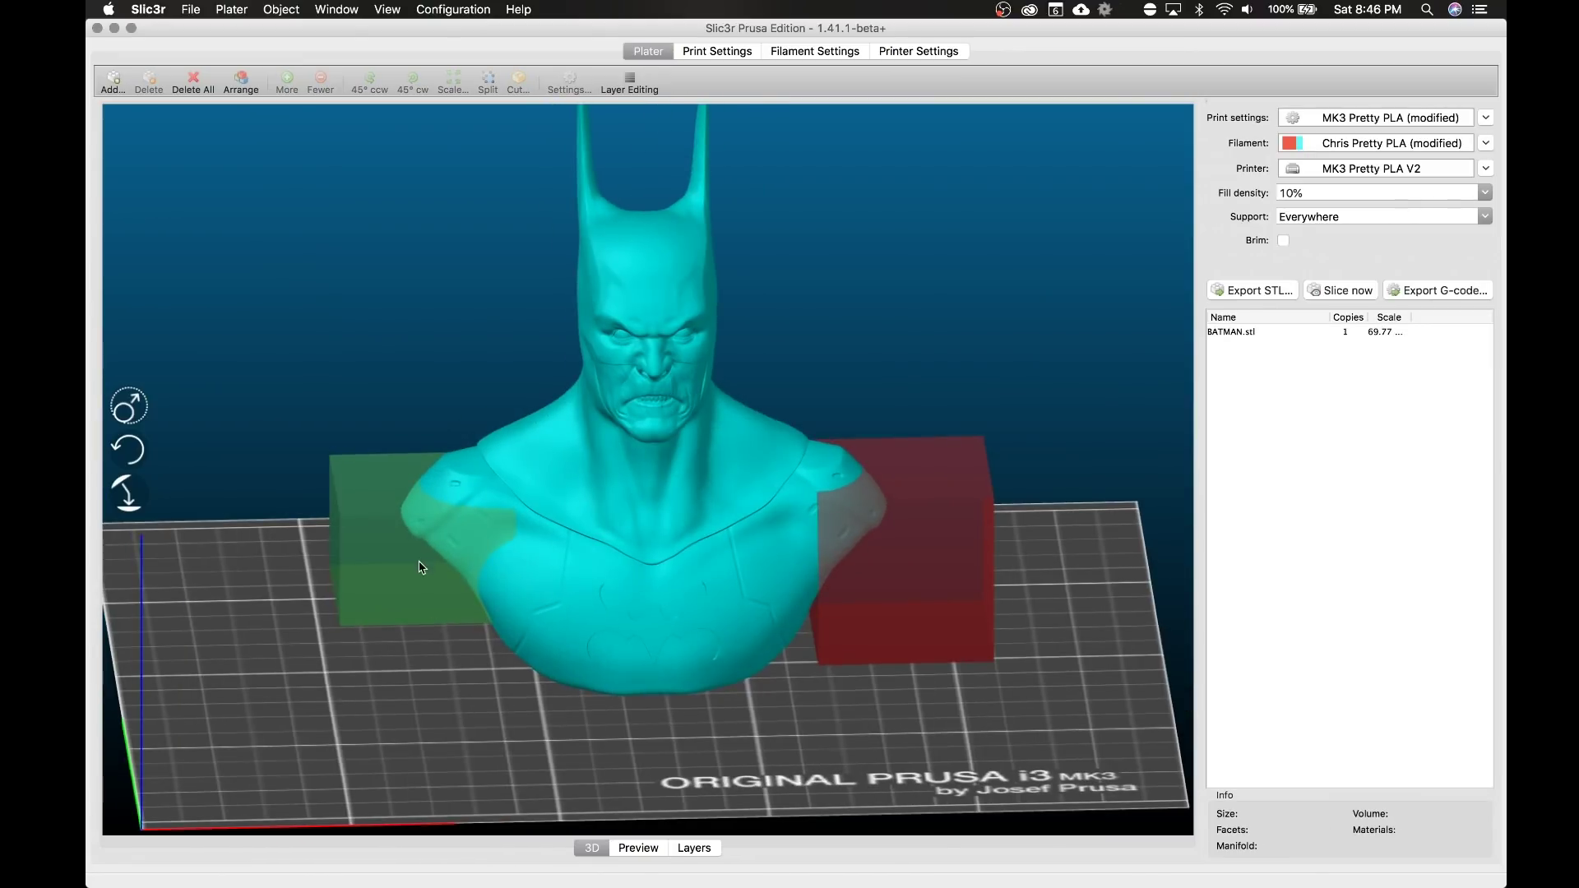
Reopen the bust's object settings, change the second lambda-box's part type to Support Blocker, and accept.
double_click(674, 607)
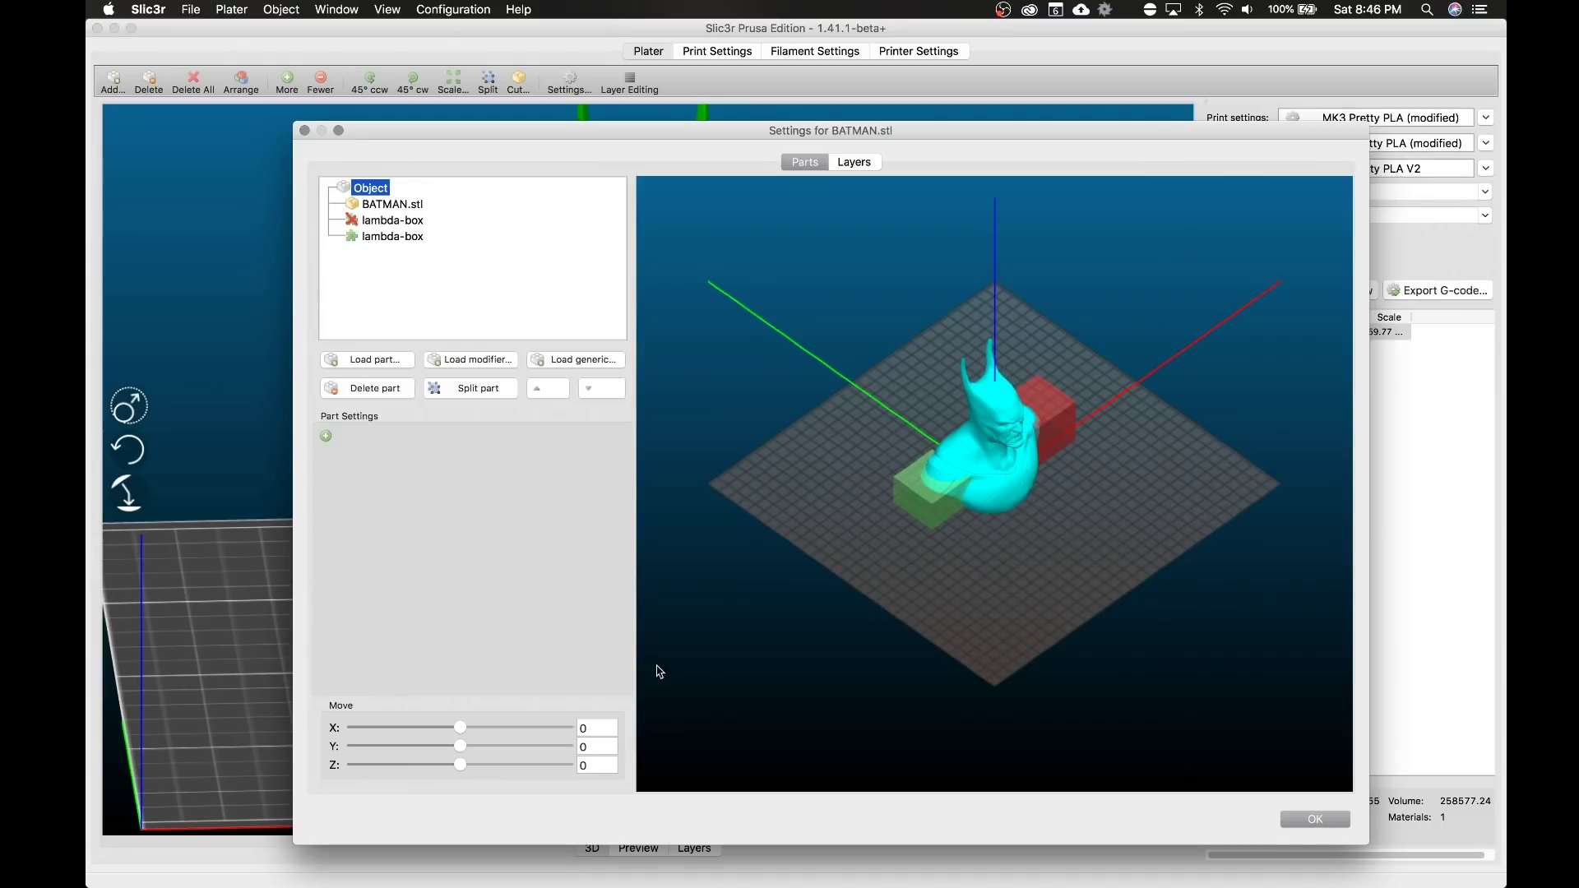
left_click(371, 237)
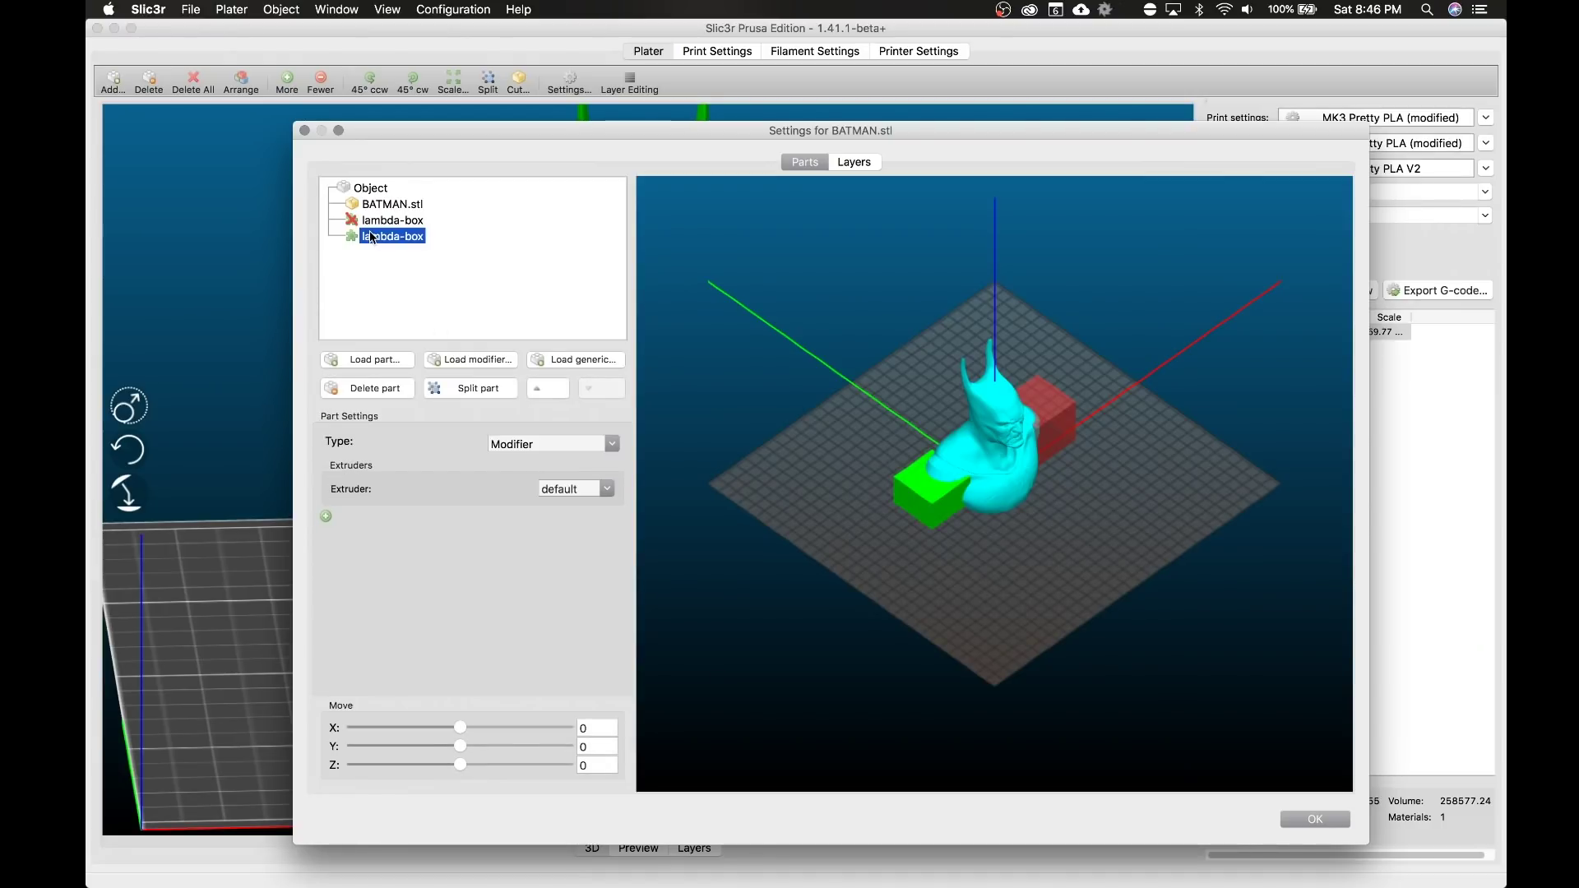
left_click(612, 444)
left_click(549, 516)
left_click(1307, 818)
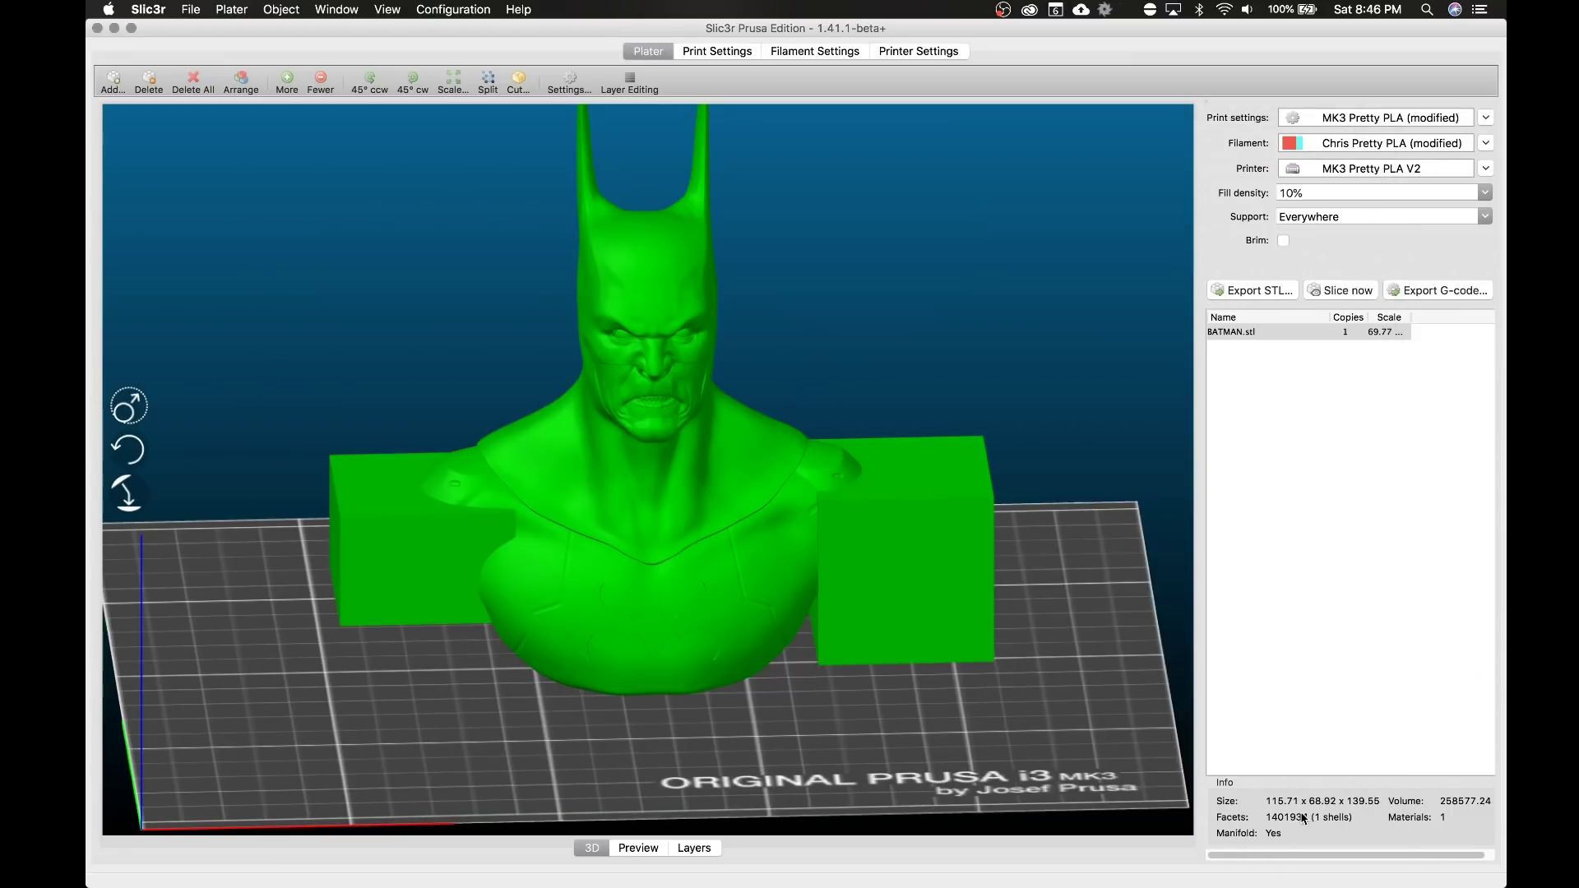
Slice the bust with both blockers and inspect the supports under the shoulders and back in the preview.
left_click(964, 699)
left_click_drag(876, 707, 909, 727)
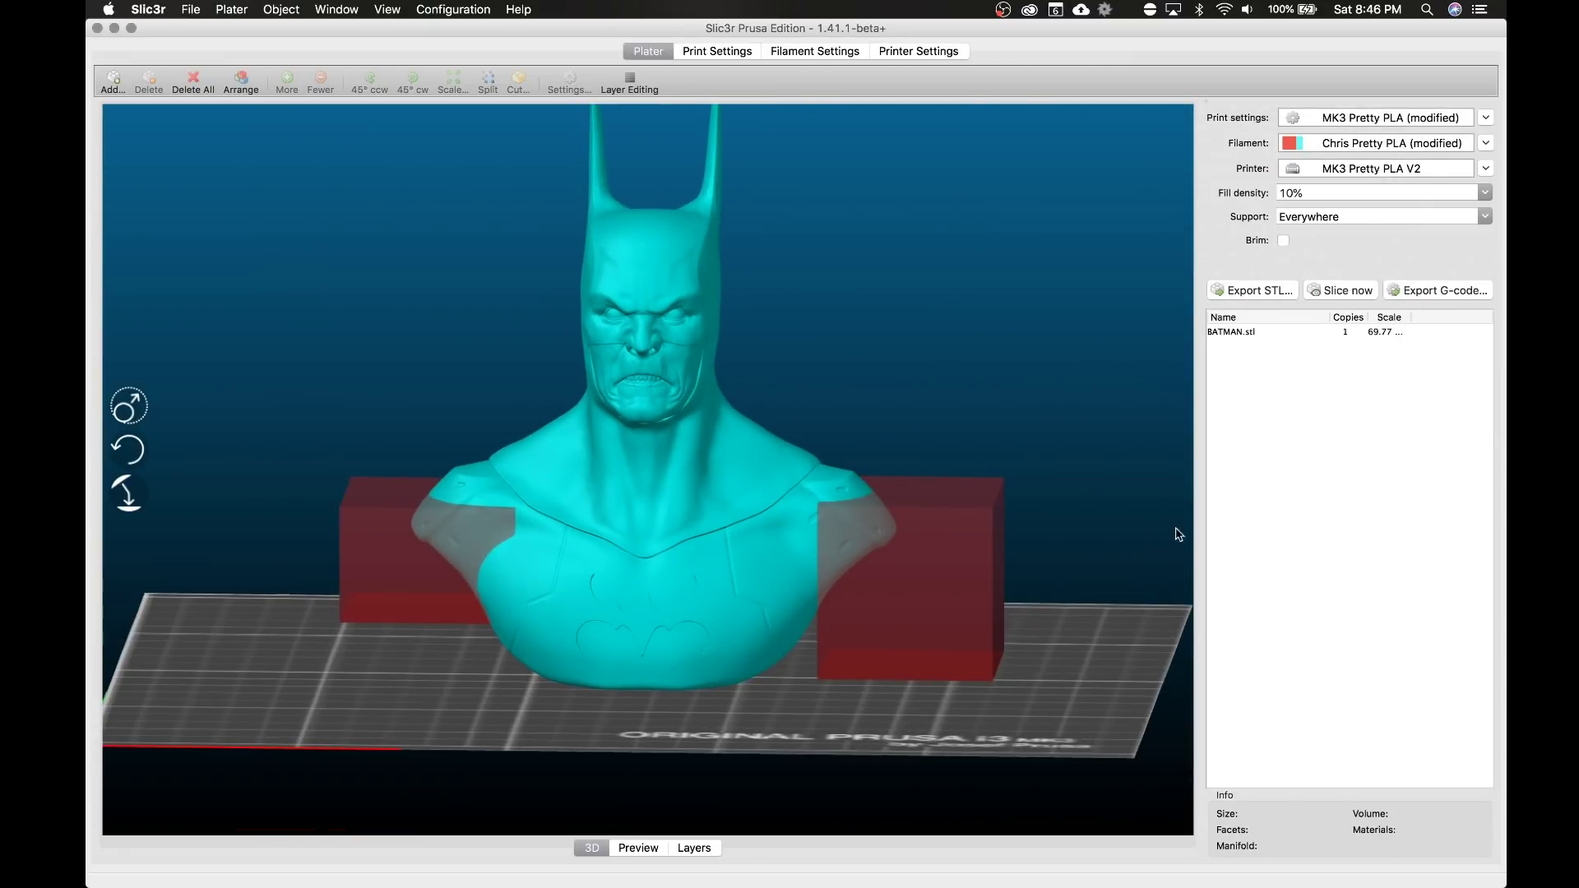
left_click(642, 848)
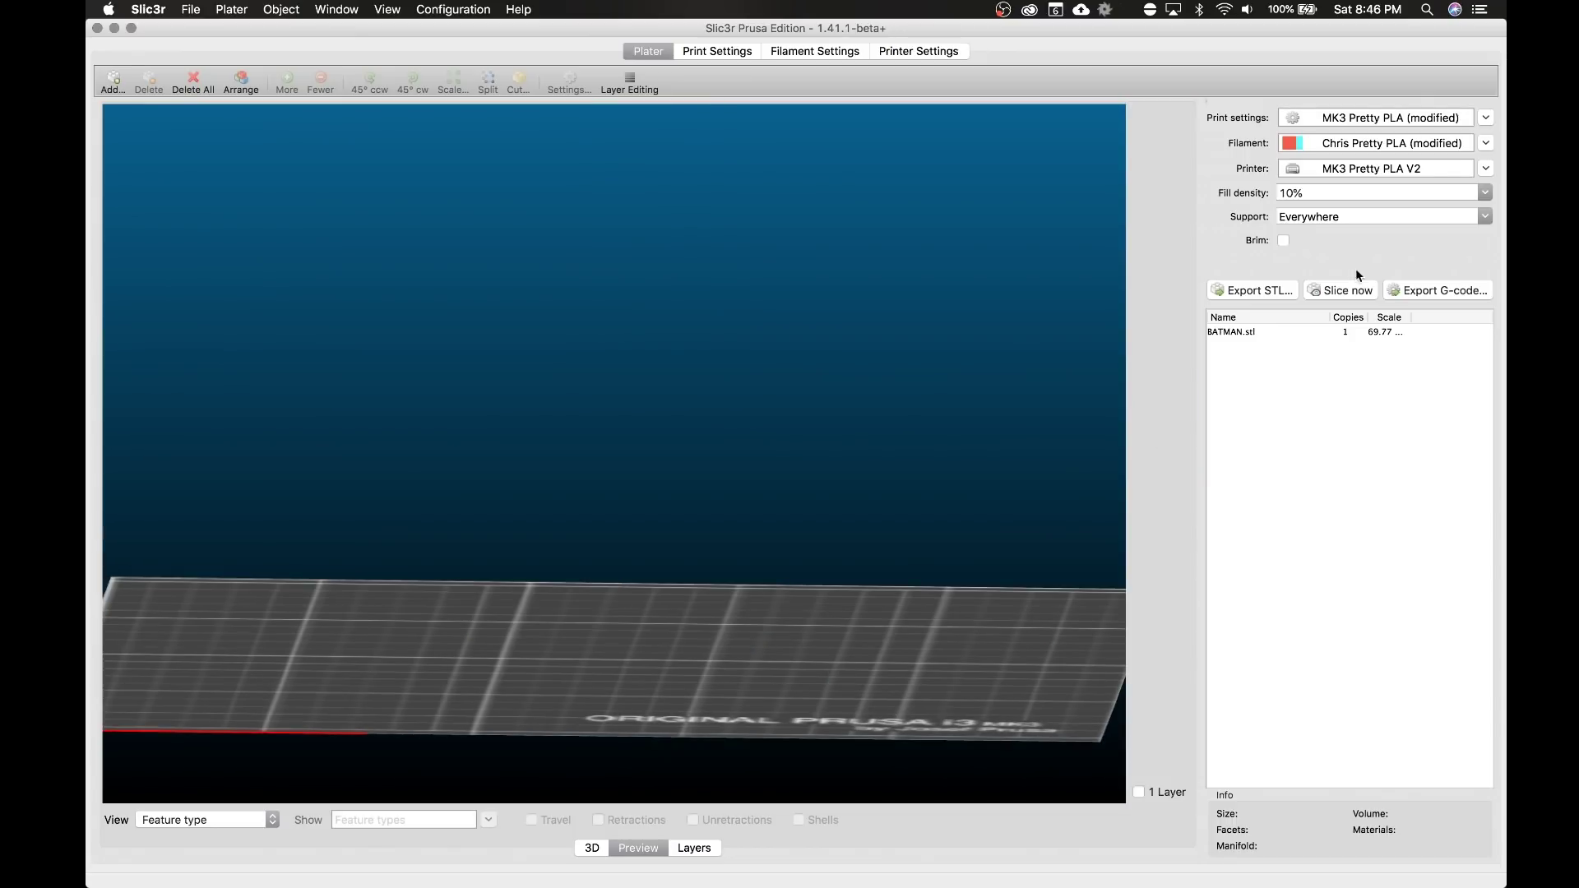
left_click(1358, 294)
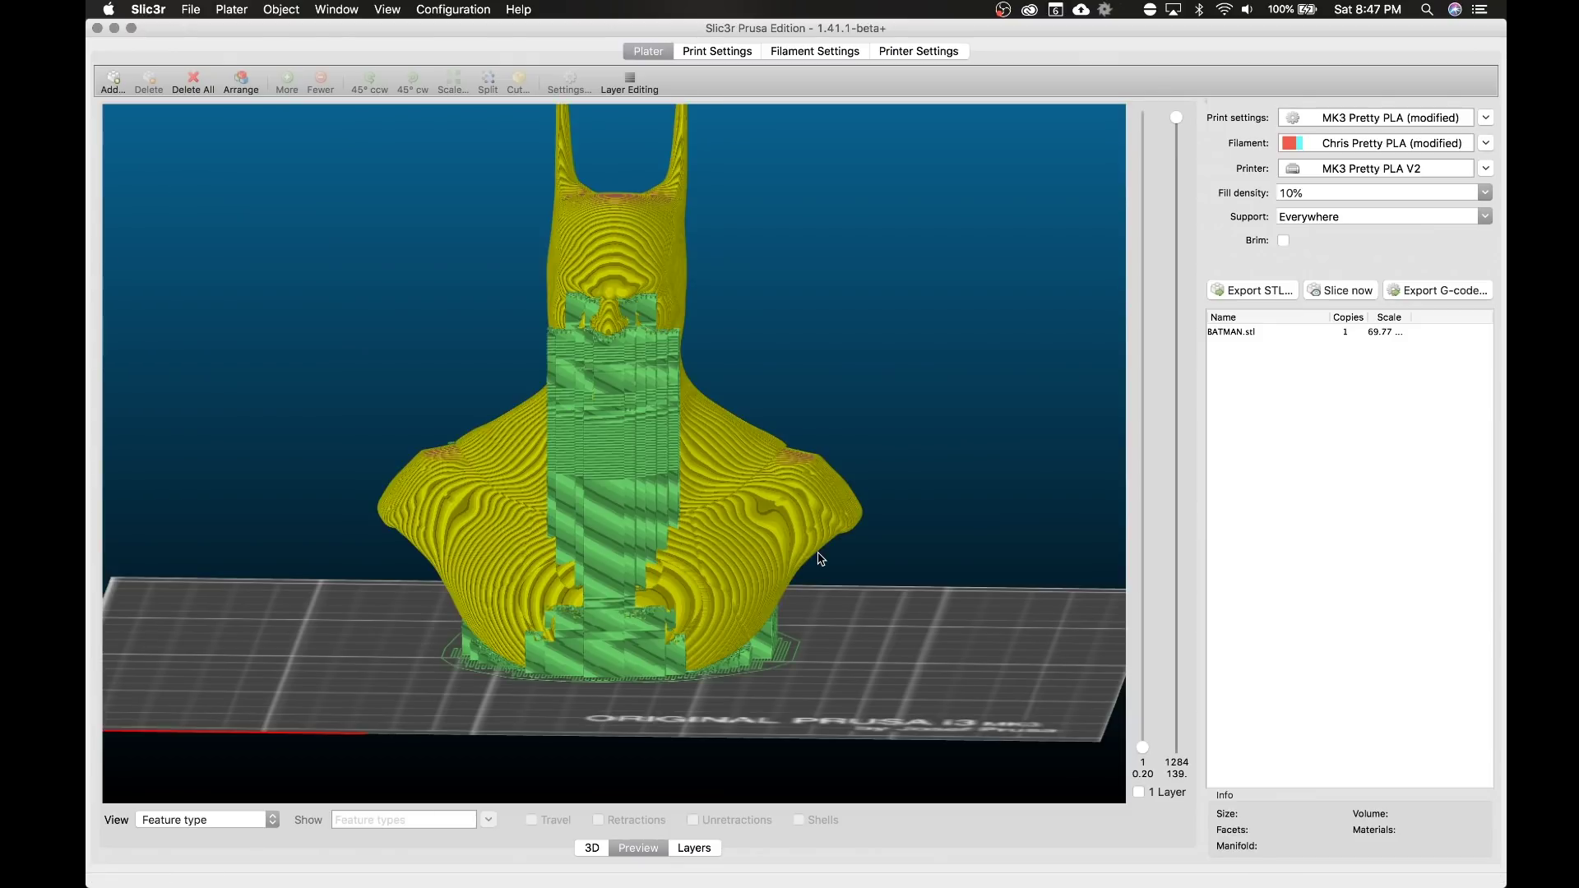
left_click_drag(910, 665, 321, 614)
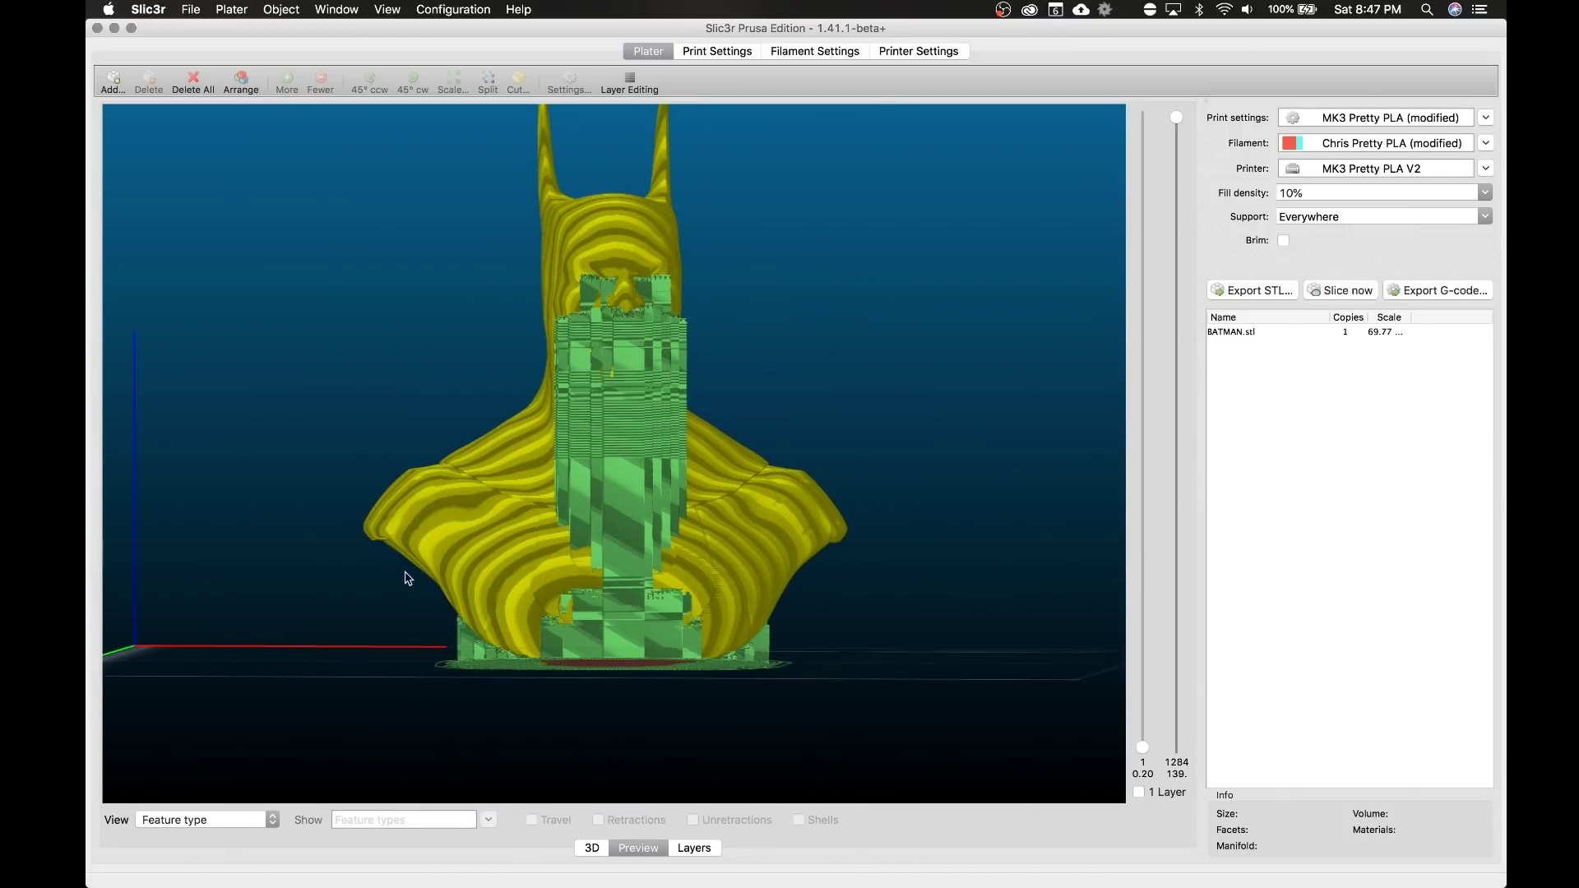
left_click_drag(370, 639, 405, 545)
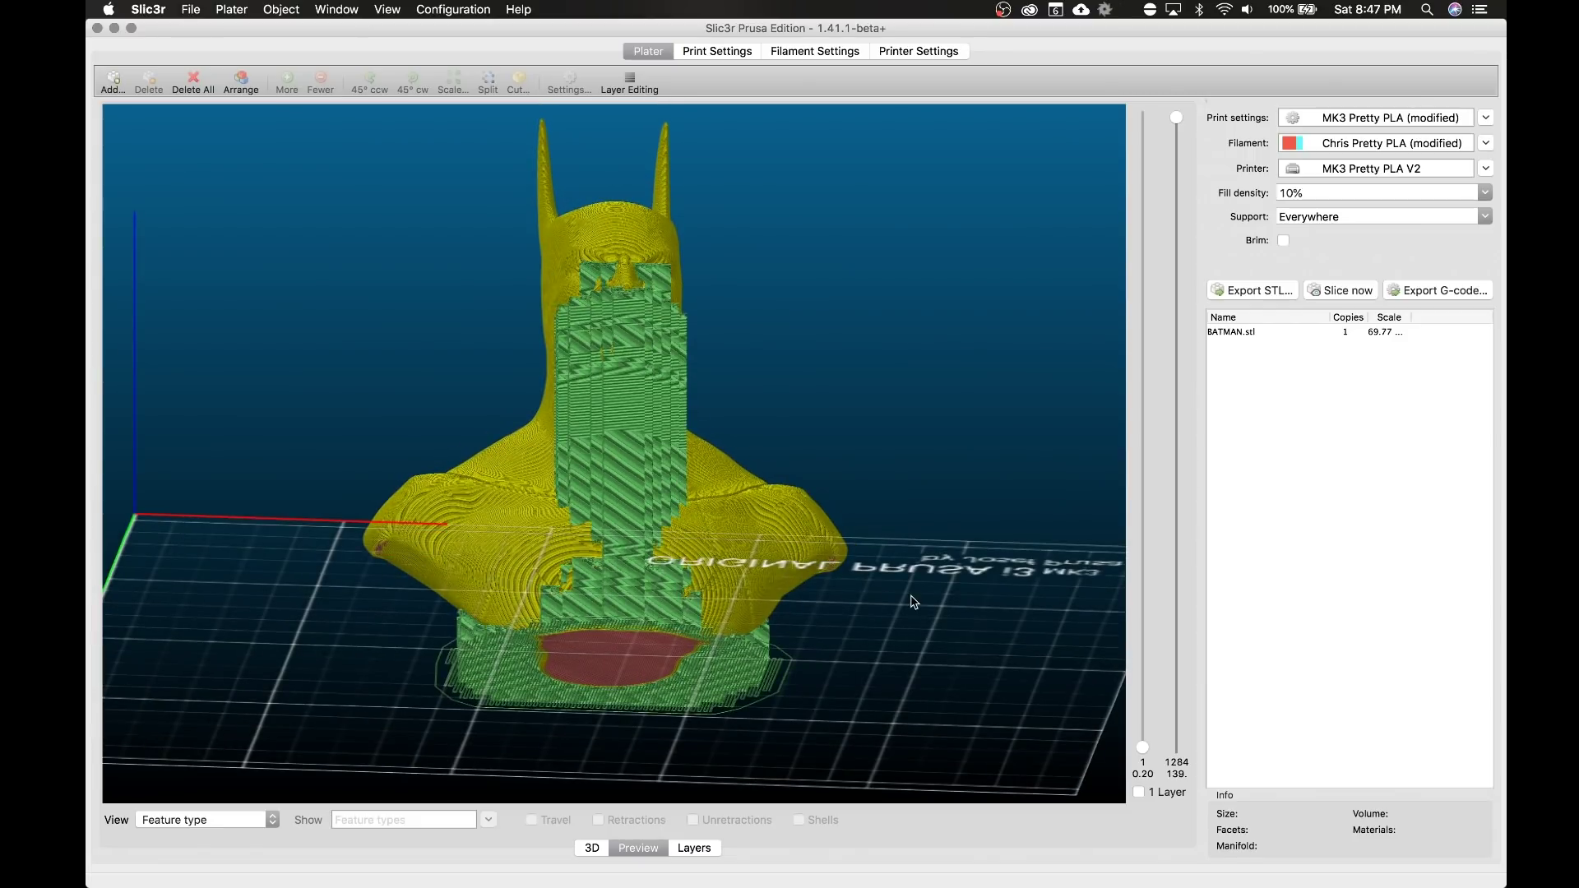
left_click_drag(910, 601, 785, 615)
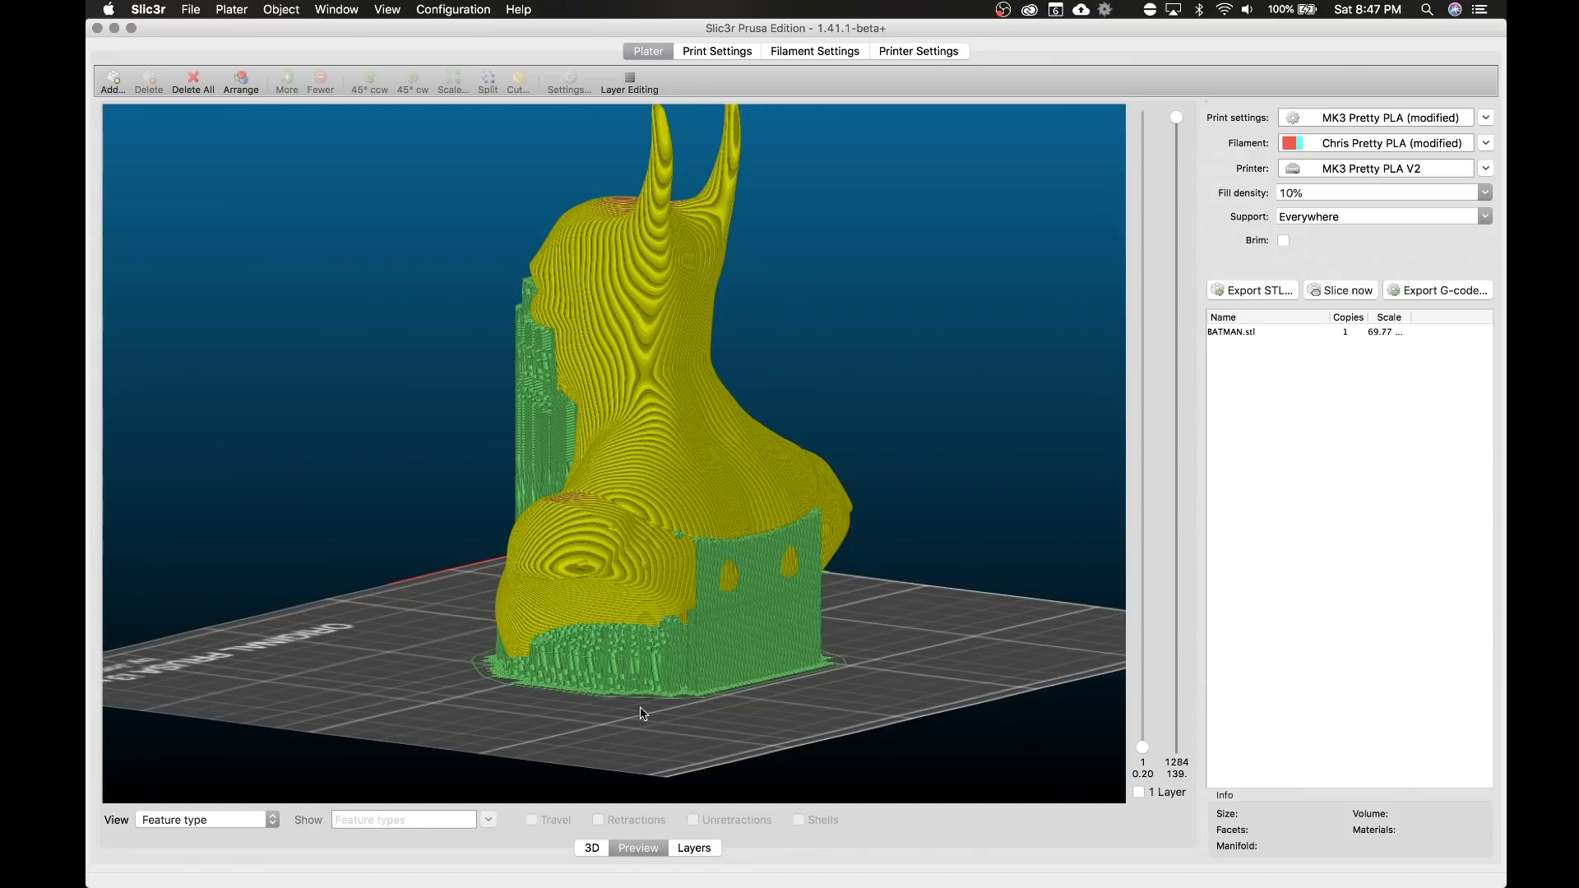
mouse_move(644, 722)
left_mouse_down()
mouse_move(754, 726)
mouse_move(620, 712)
left_mouse_up()
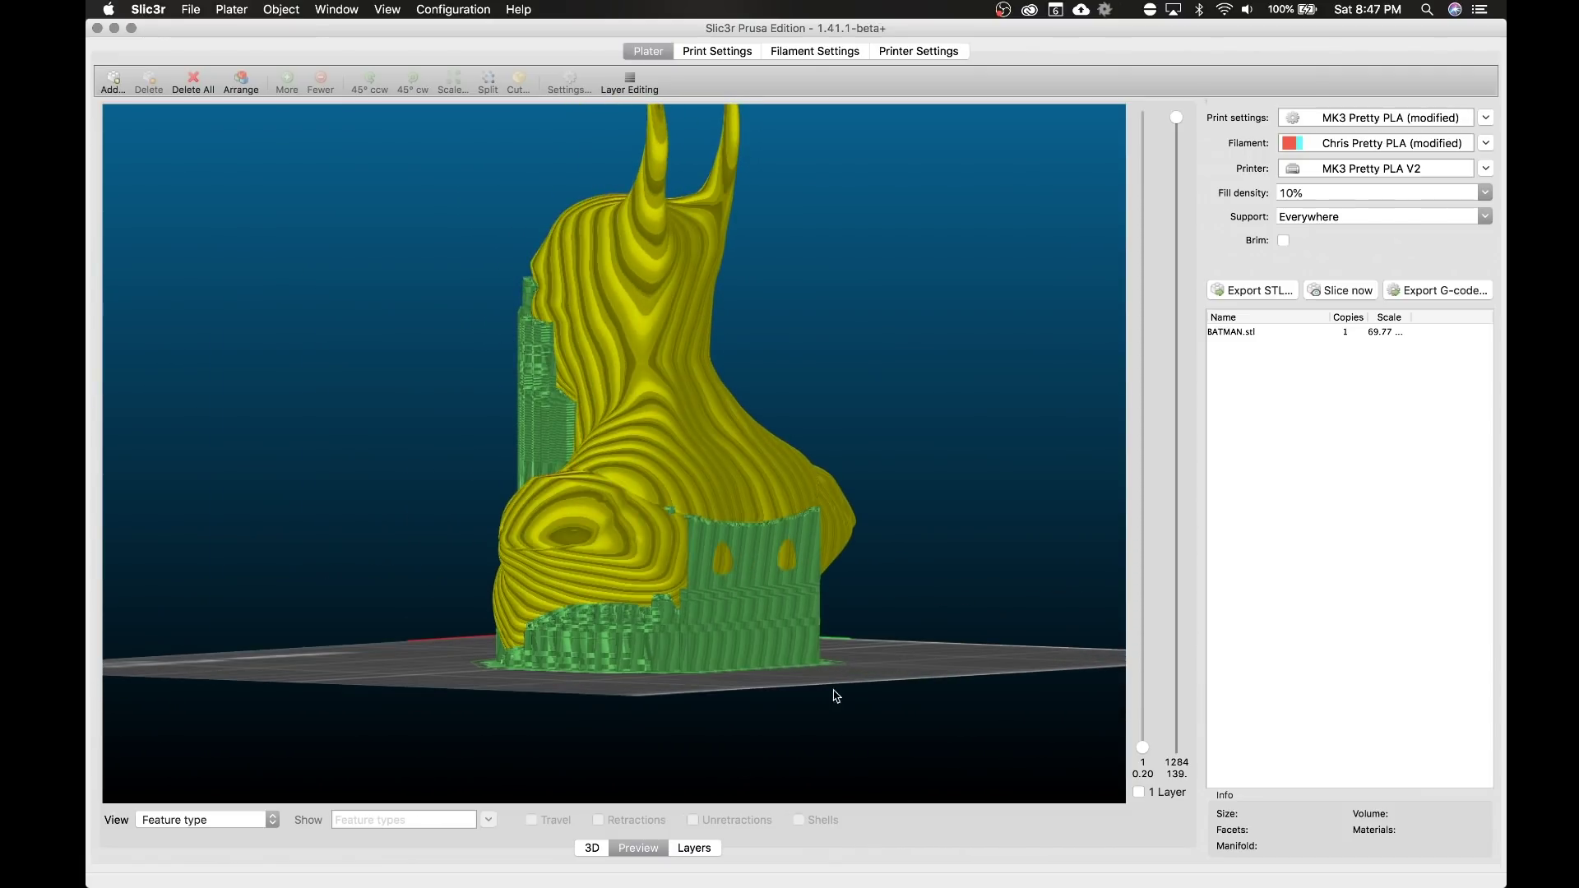
Add a third generic box with length 100, width 100 and height 100 to the bust's object settings.
left_click(593, 848)
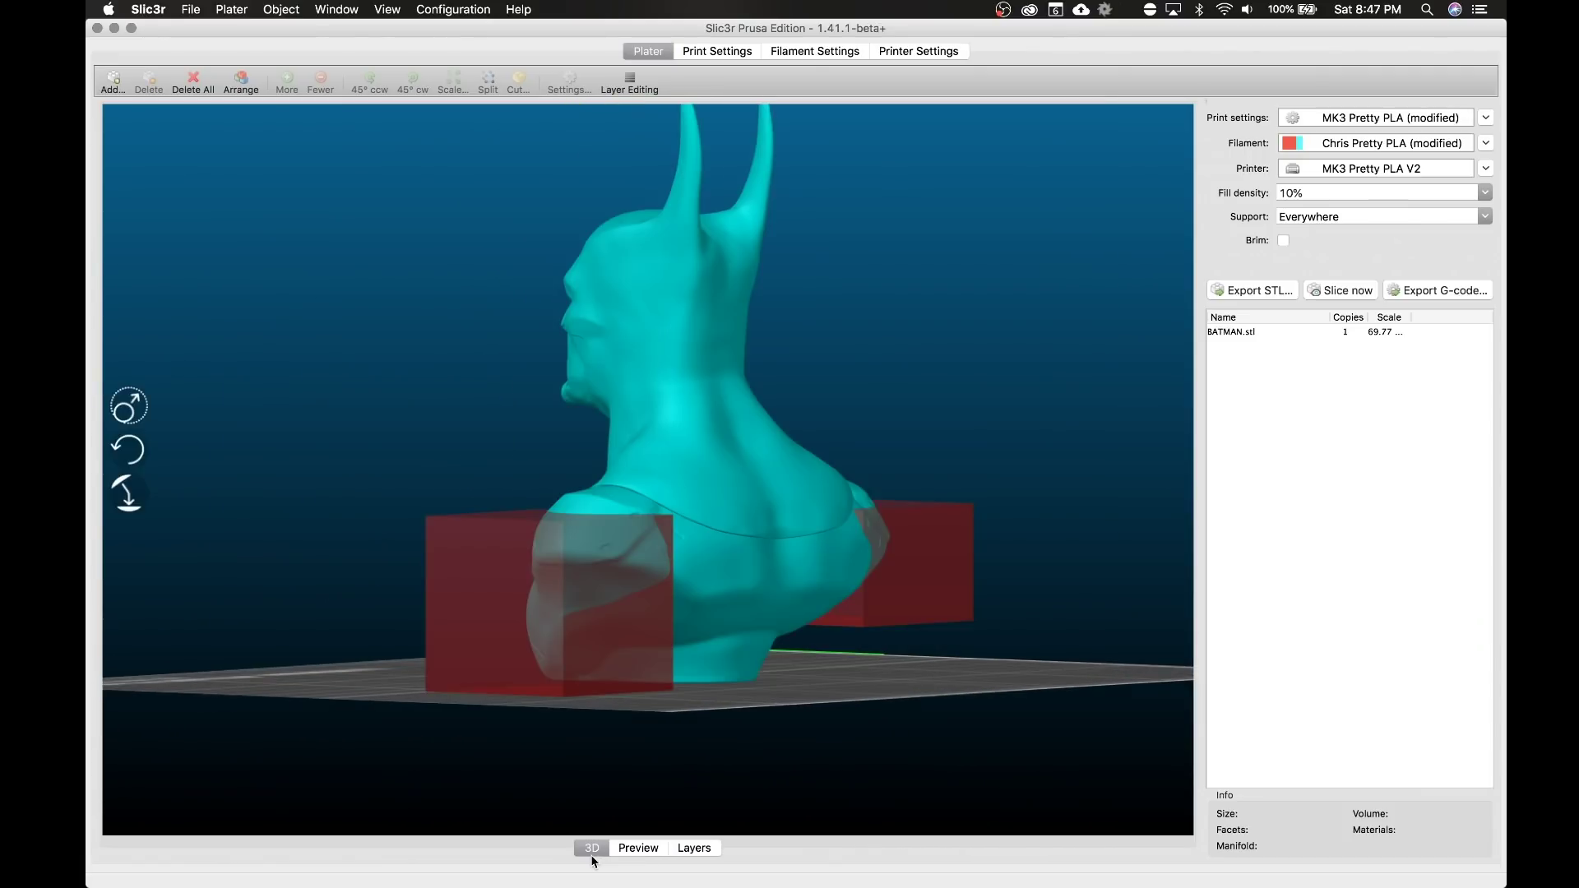
left_click(704, 474)
double_click(698, 343)
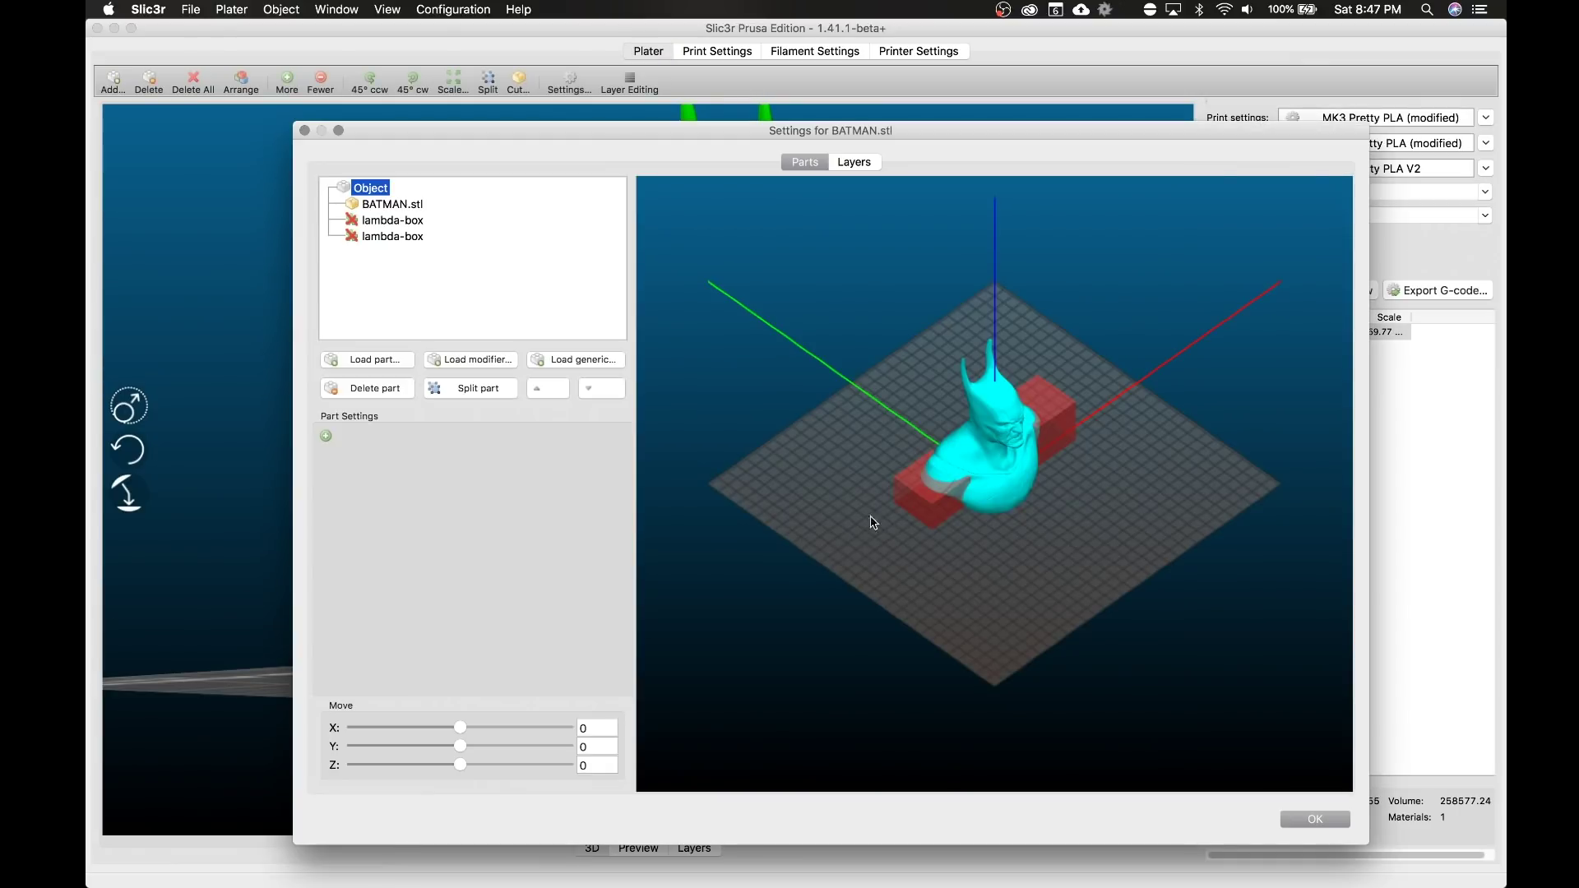
left_click(551, 359)
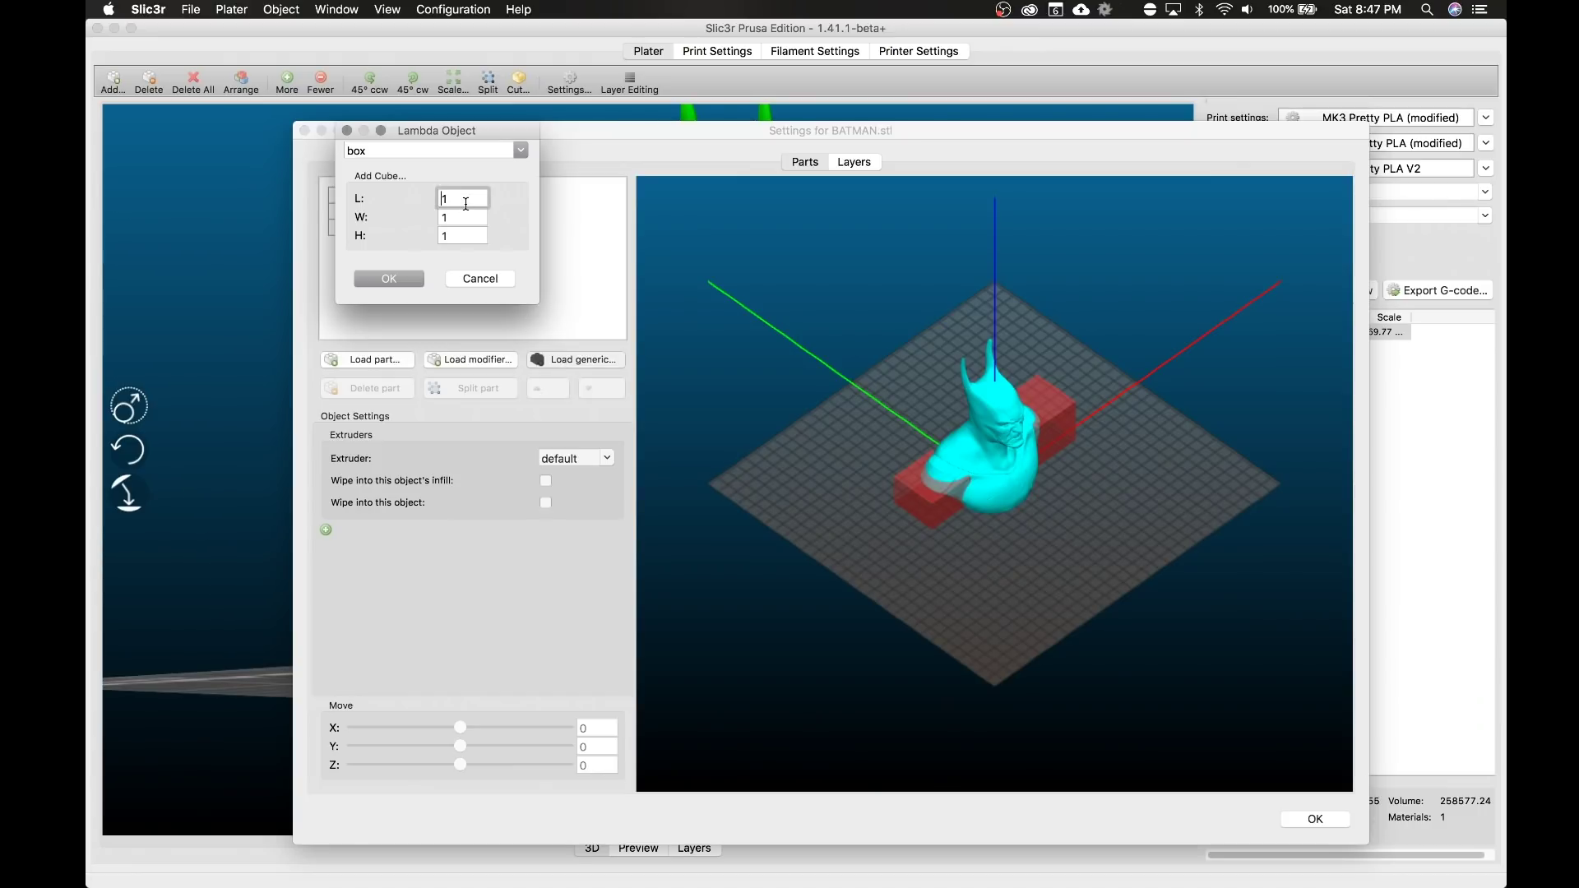
left_click_drag(465, 204, 432, 200)
type("00")
key("Tab")
key("Tab")
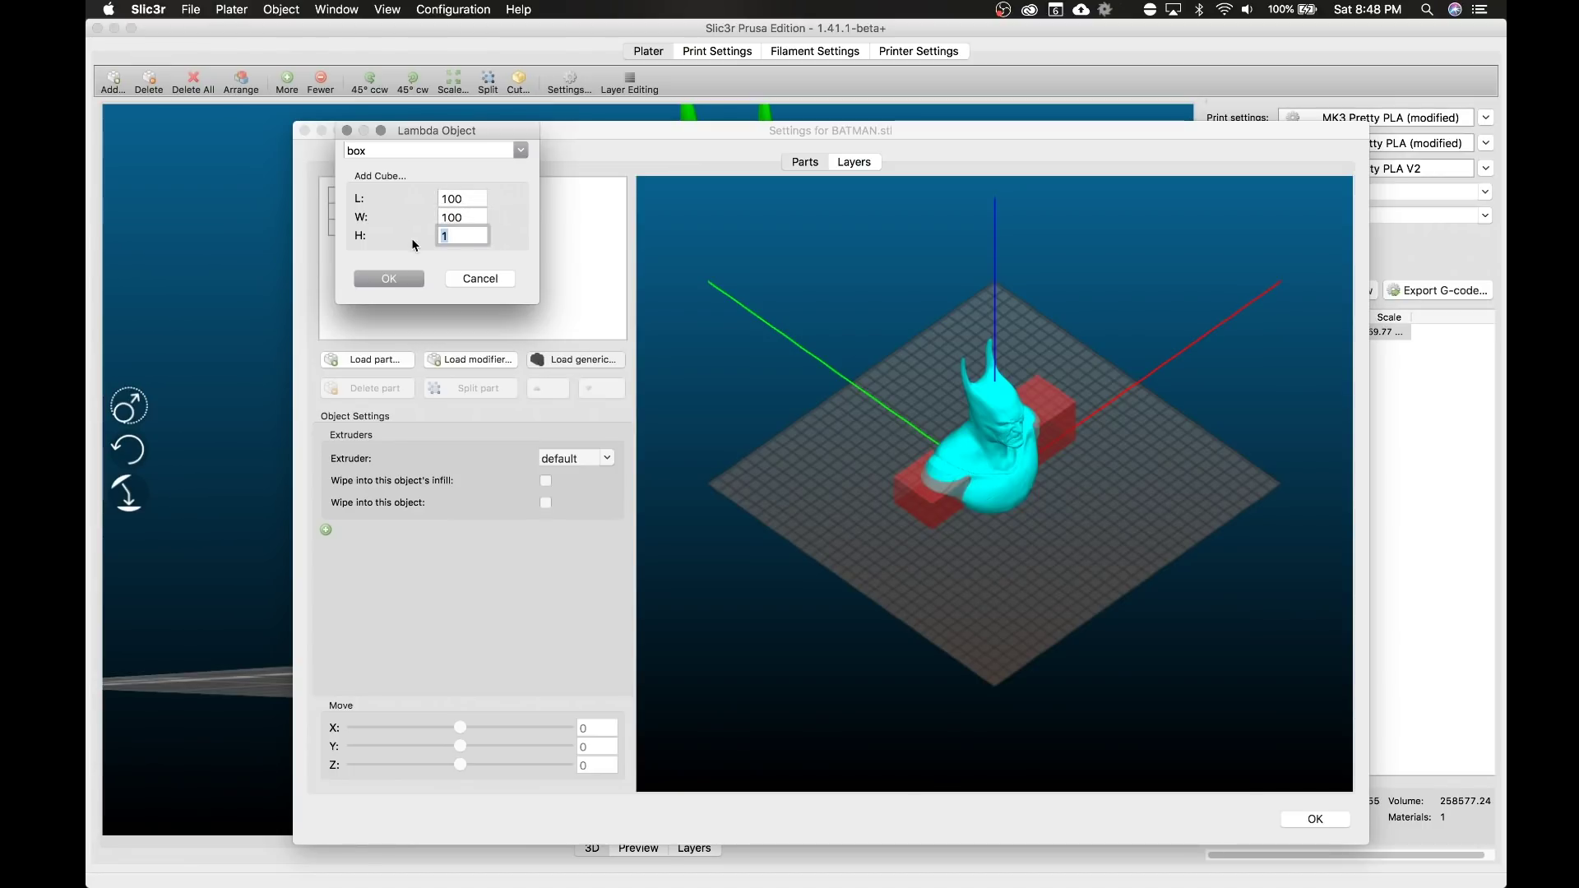
type("100")
left_click(404, 278)
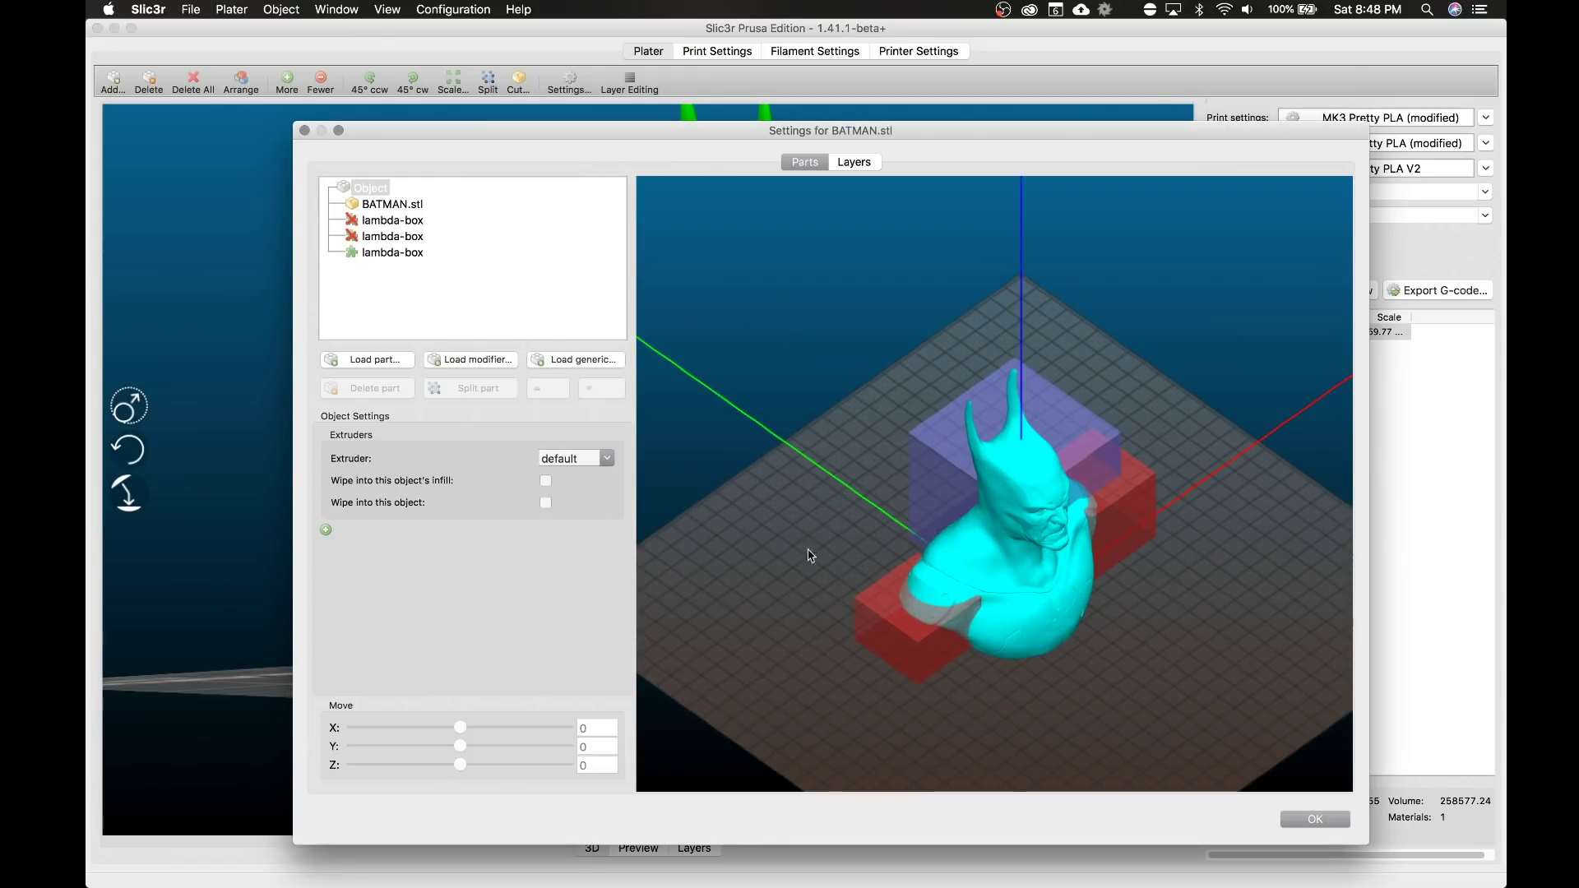
Change the part type of the new 100 mm box to Support Blocker.
left_click_drag(820, 569, 1010, 390)
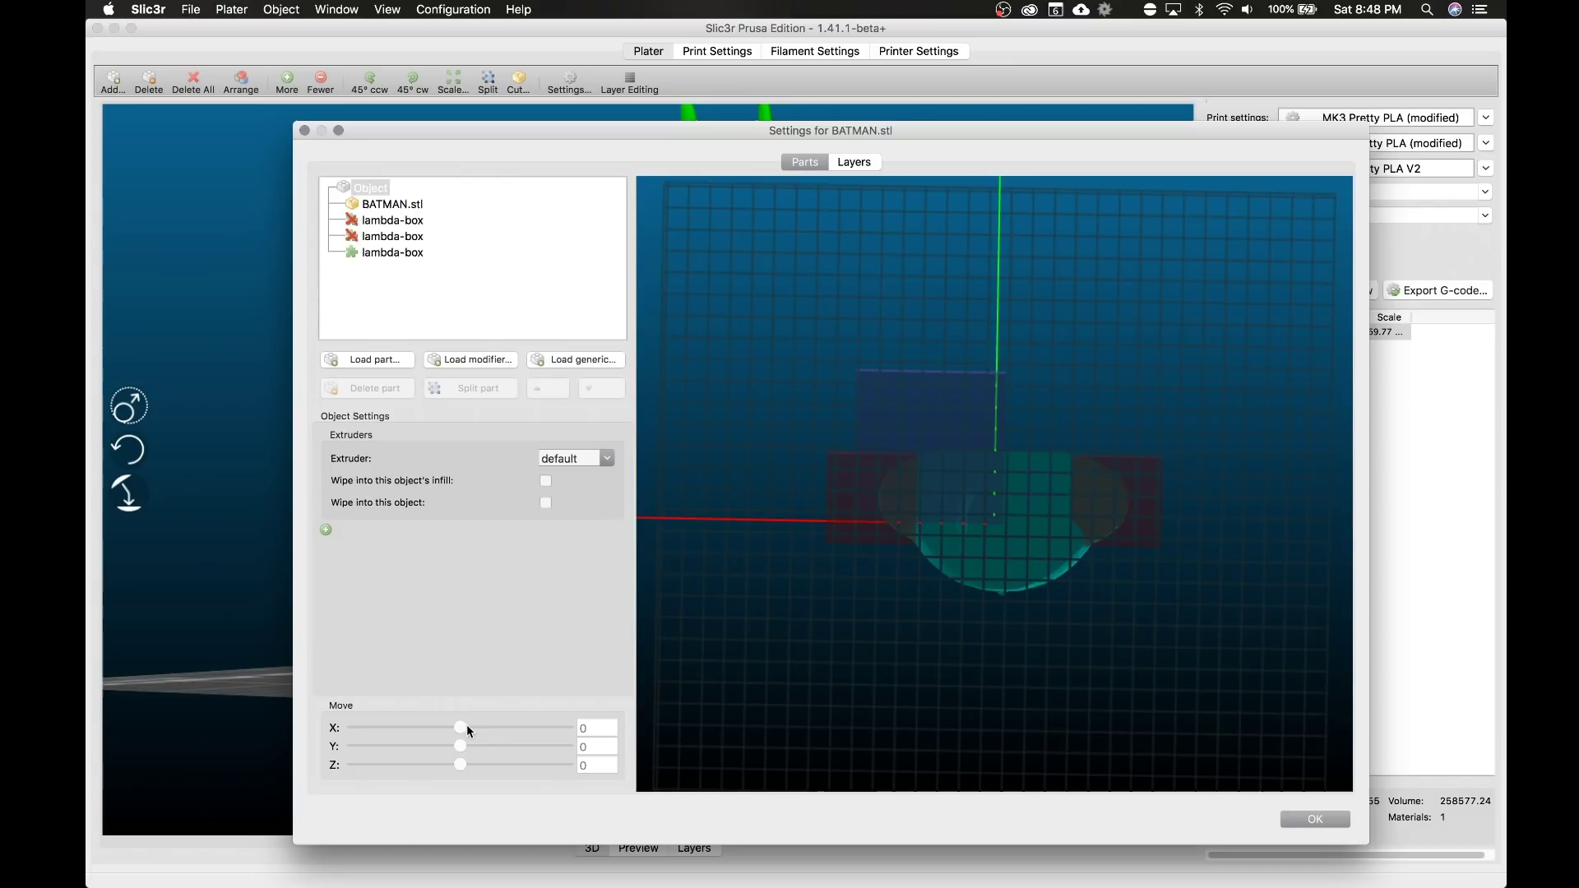
left_click(939, 433)
left_click(558, 439)
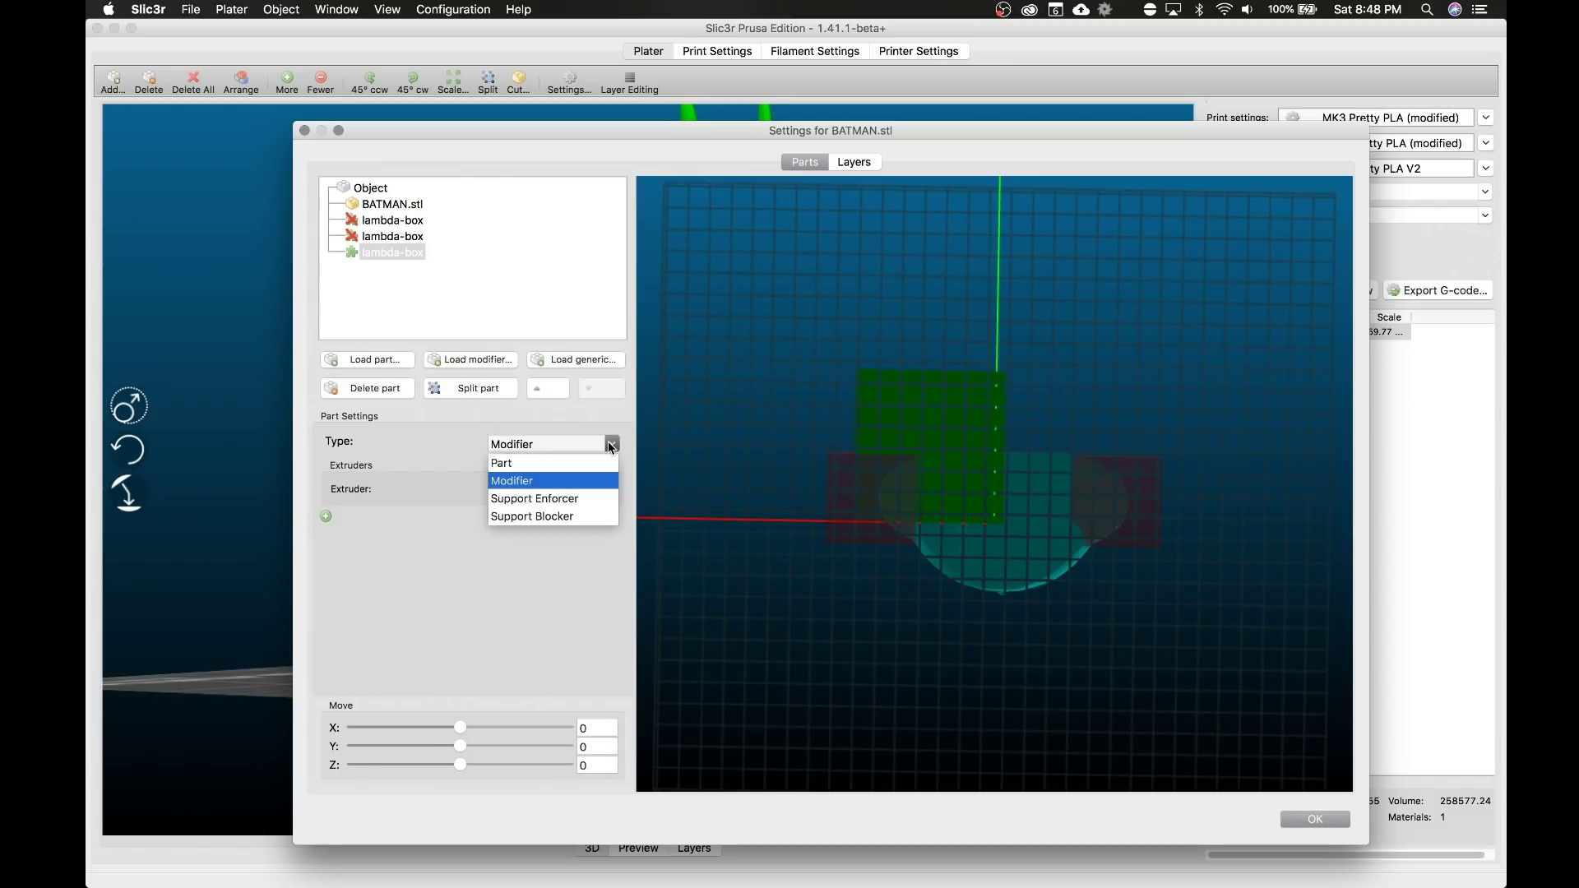
left_click(548, 515)
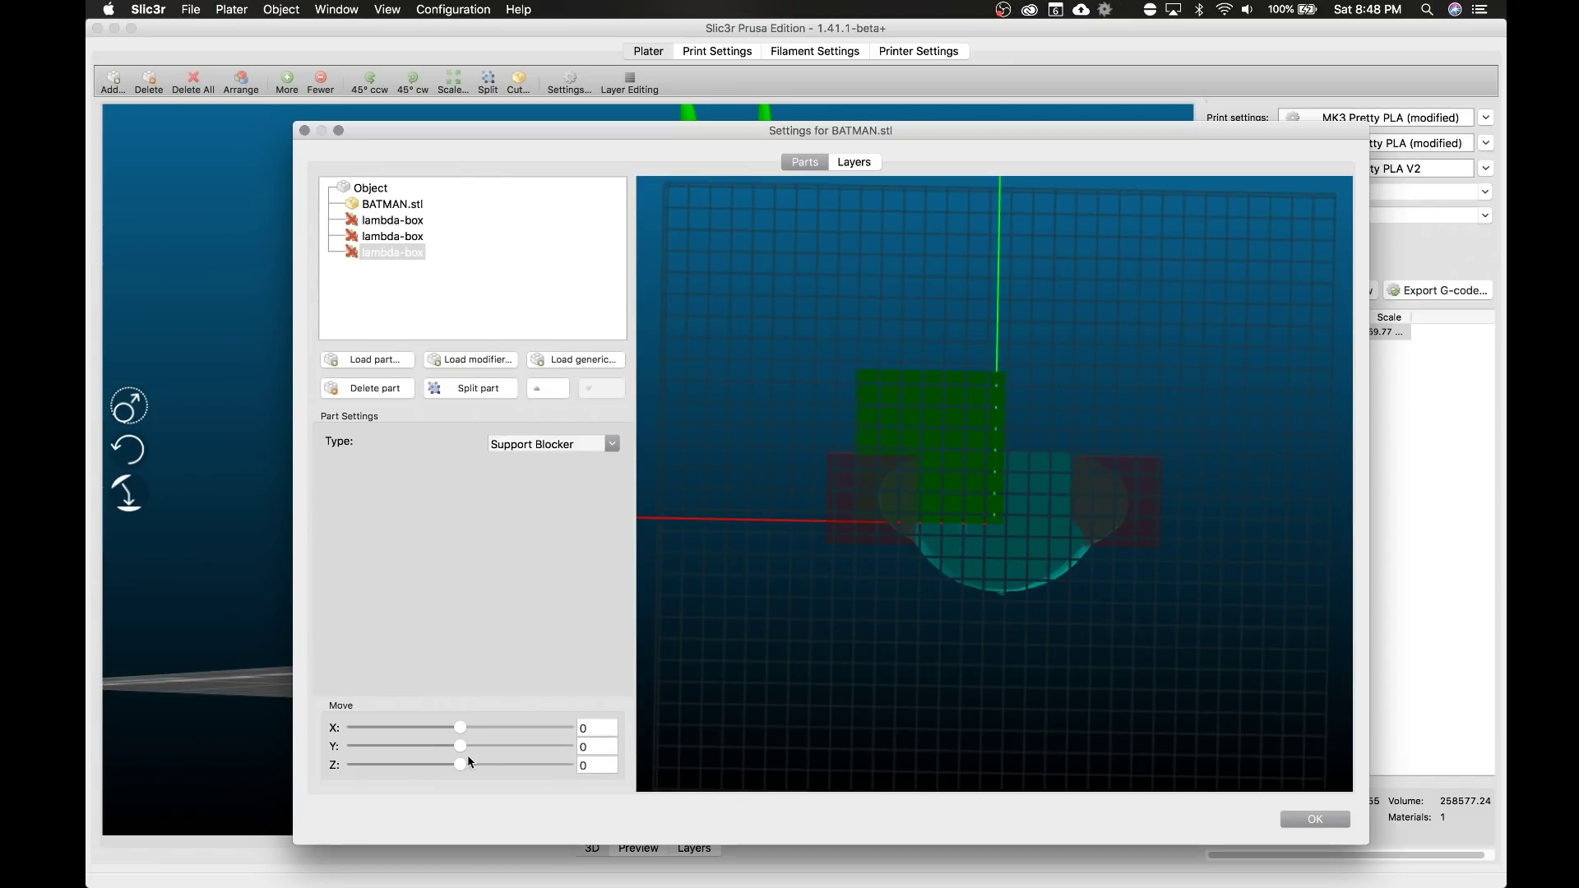
Center the large support blocker behind the bust's back, at about X -42.6 and Y 36.7, and check its overlap from the side.
left_click_drag(460, 727, 478, 752)
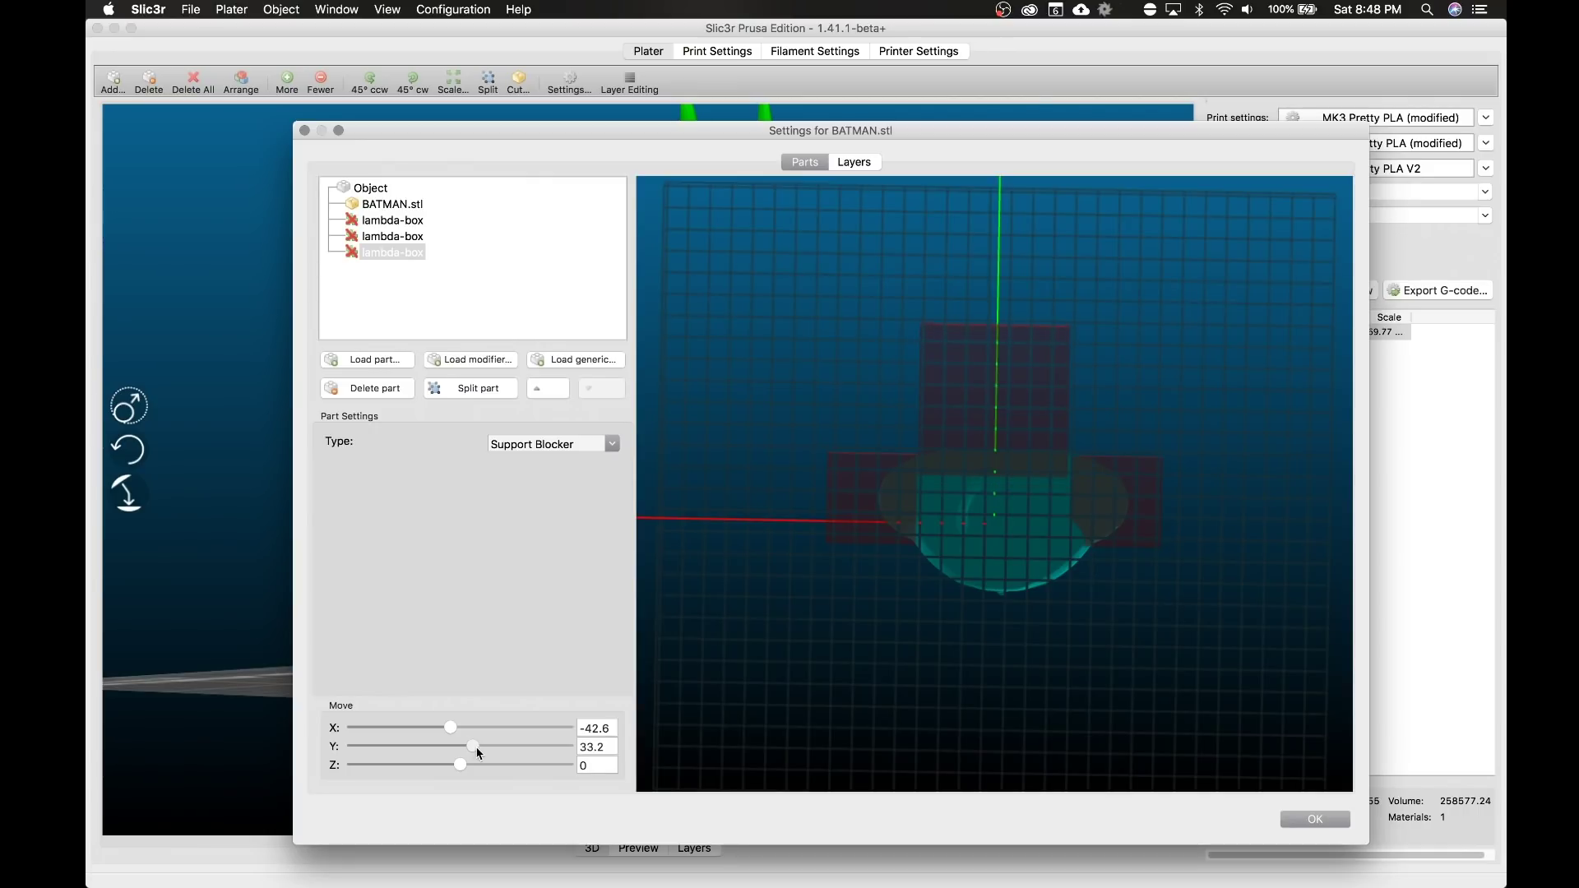
left_click_drag(477, 748, 479, 750)
key("Right")
key("Right")
left_click_drag(911, 616, 1011, 578)
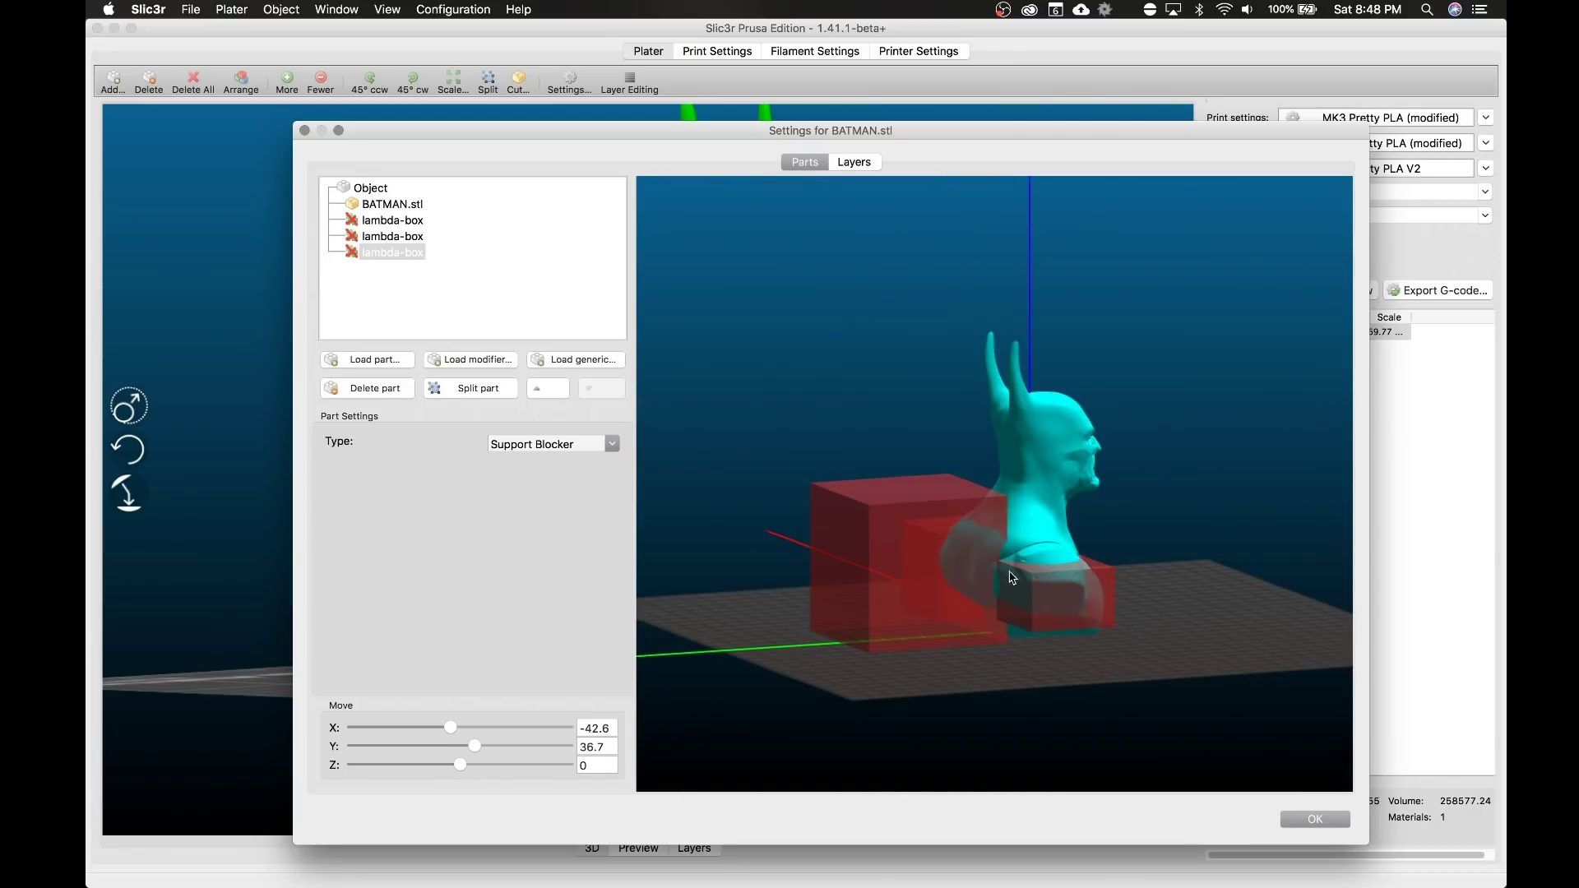
mouse_move(1184, 592)
left_mouse_down()
mouse_move(1160, 604)
mouse_move(1181, 599)
mouse_move(1152, 593)
mouse_move(1163, 585)
left_mouse_up()
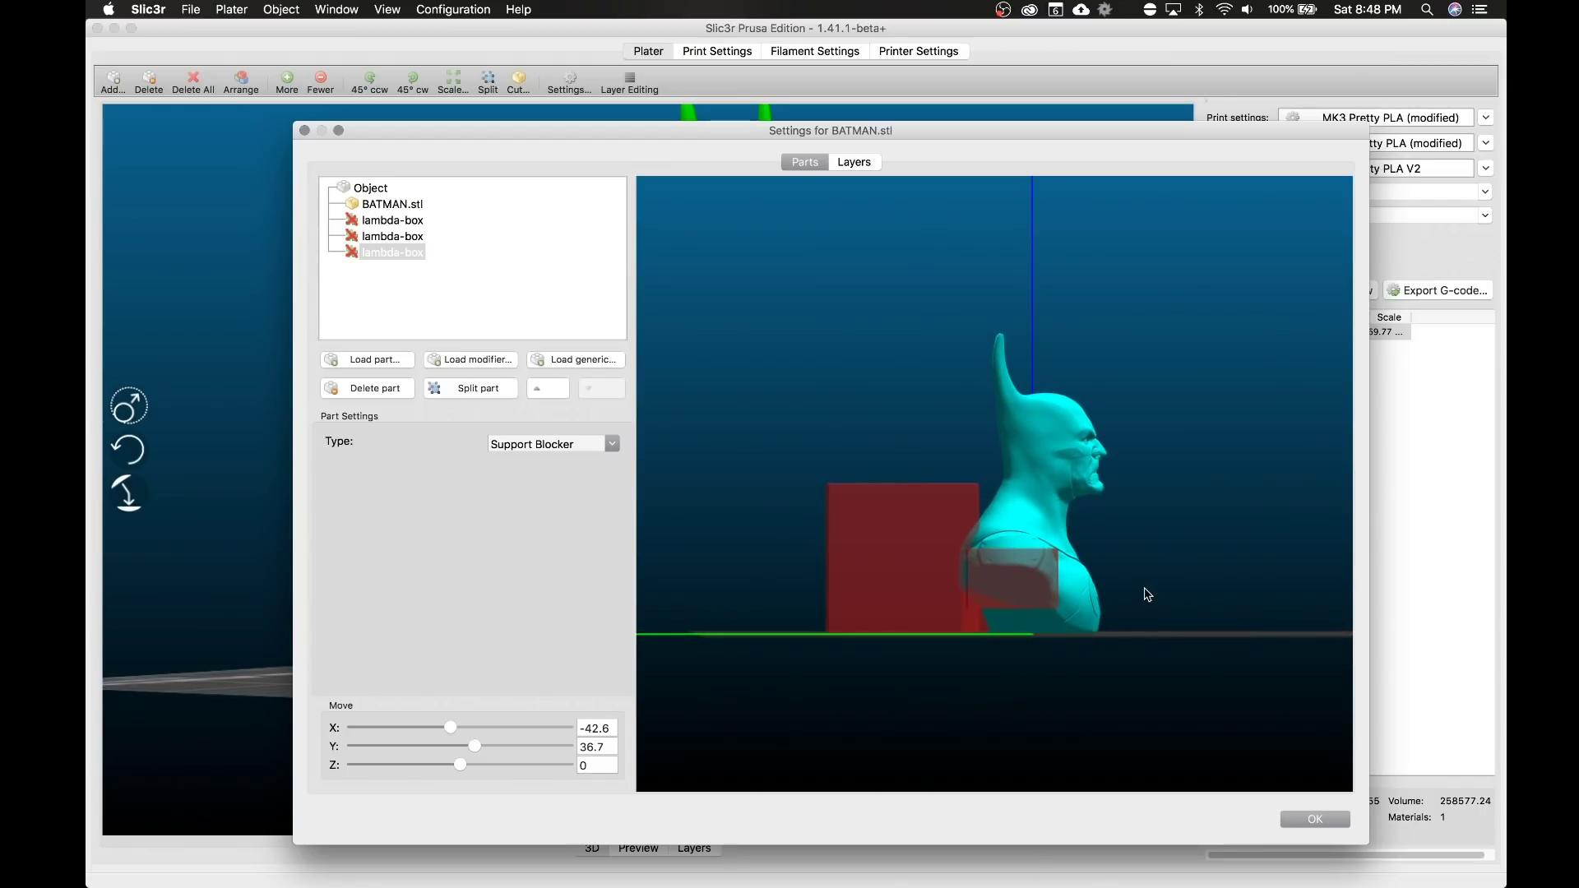
scroll(1147, 593, "up", 5)
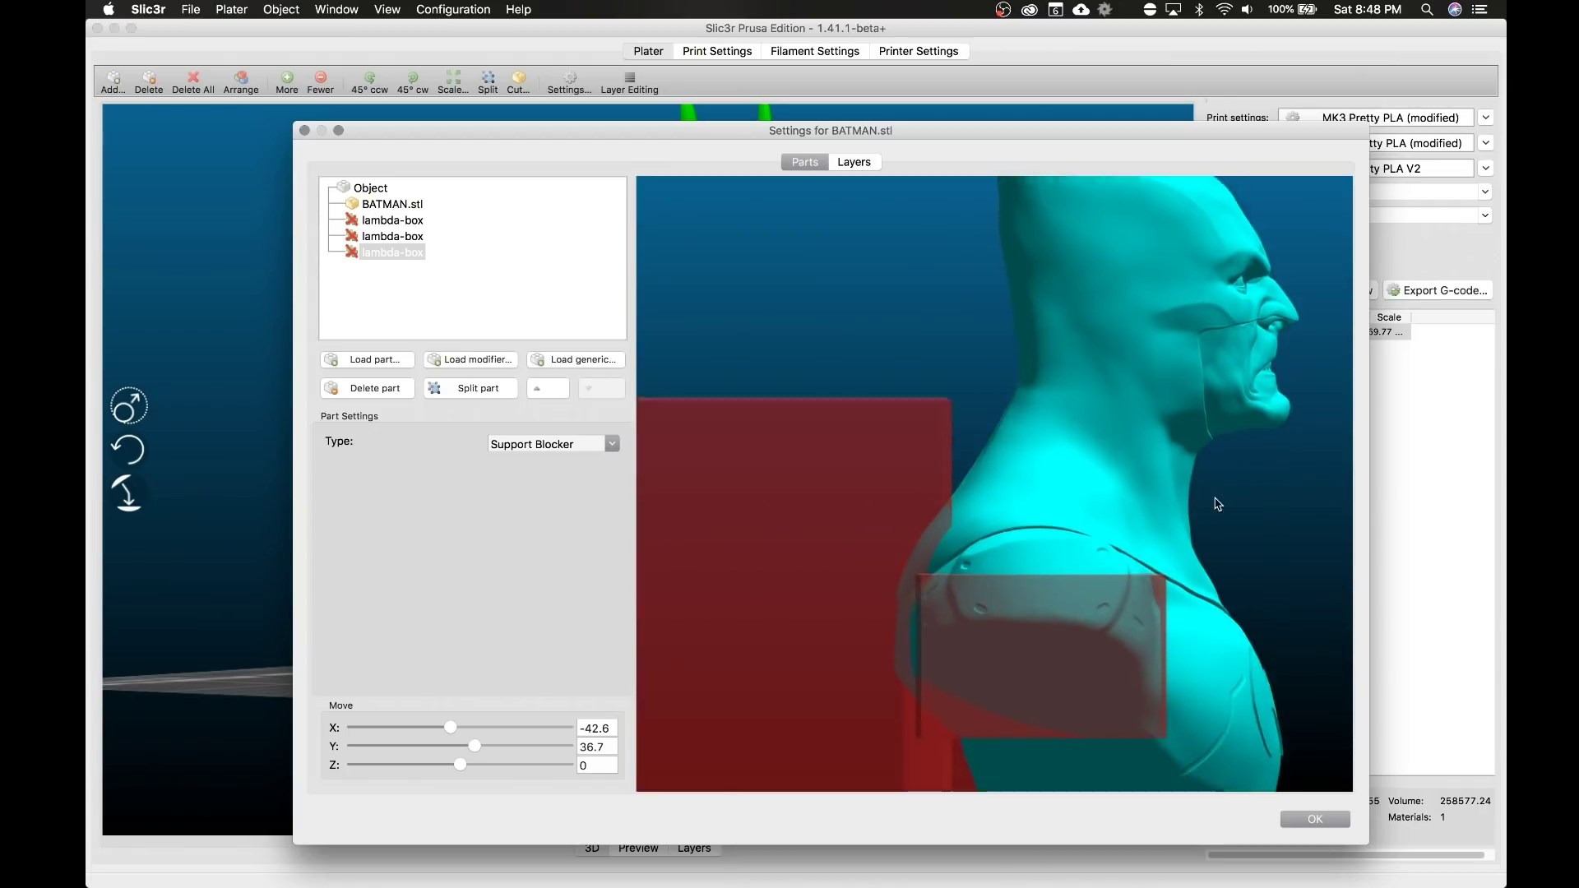
Move the large support blocker closer into the bust's back, to about Y 25.6, and accept the object settings.
middle_click_drag(1218, 504, 1171, 411)
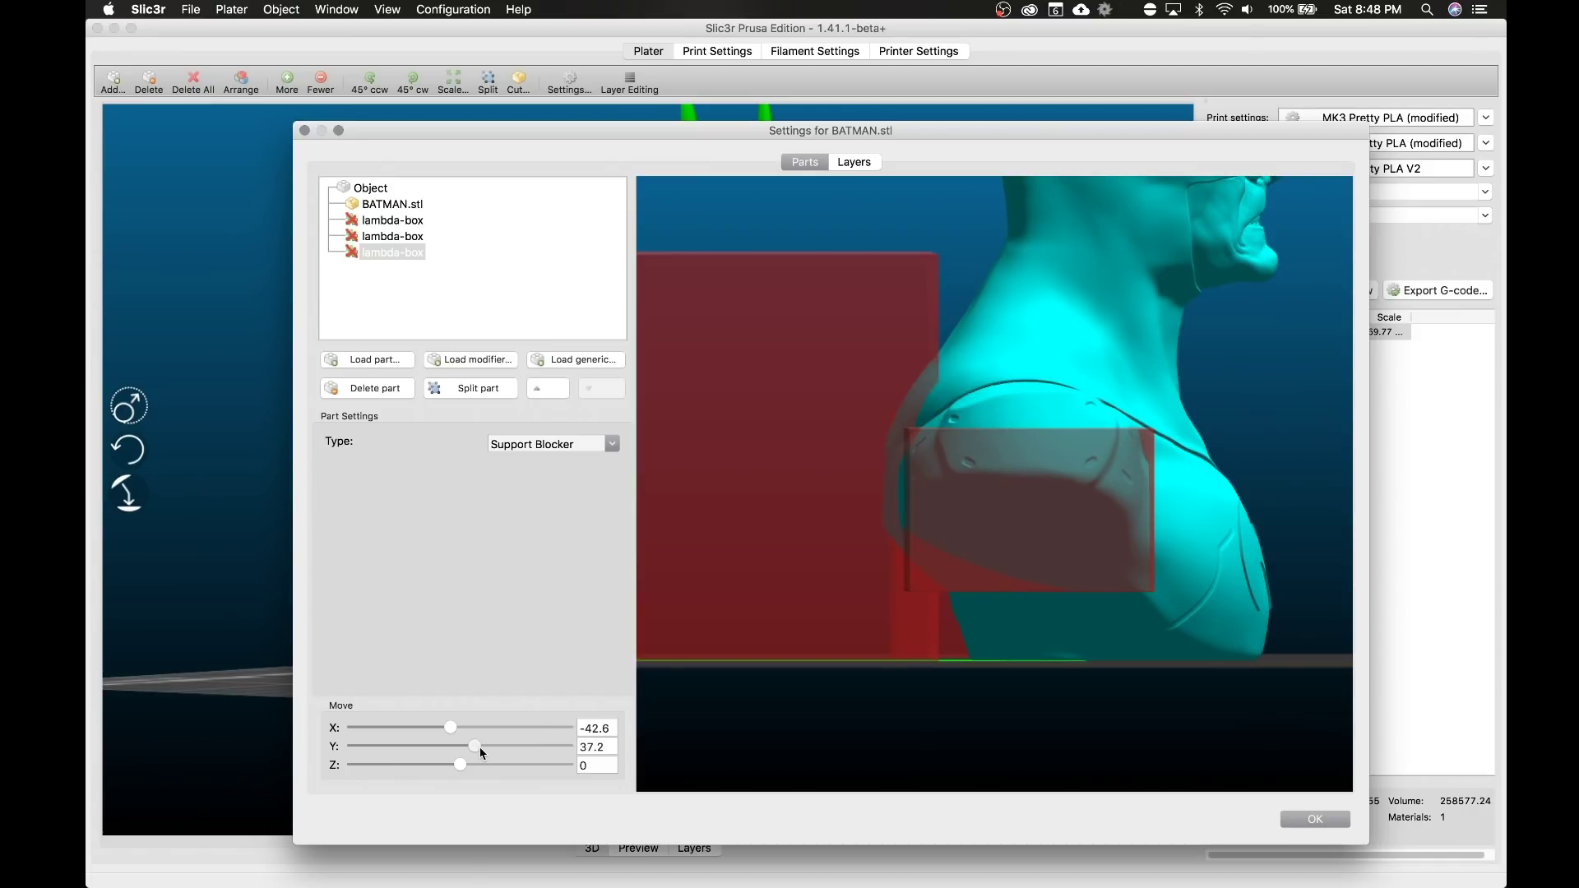
left_click_drag(480, 747, 472, 745)
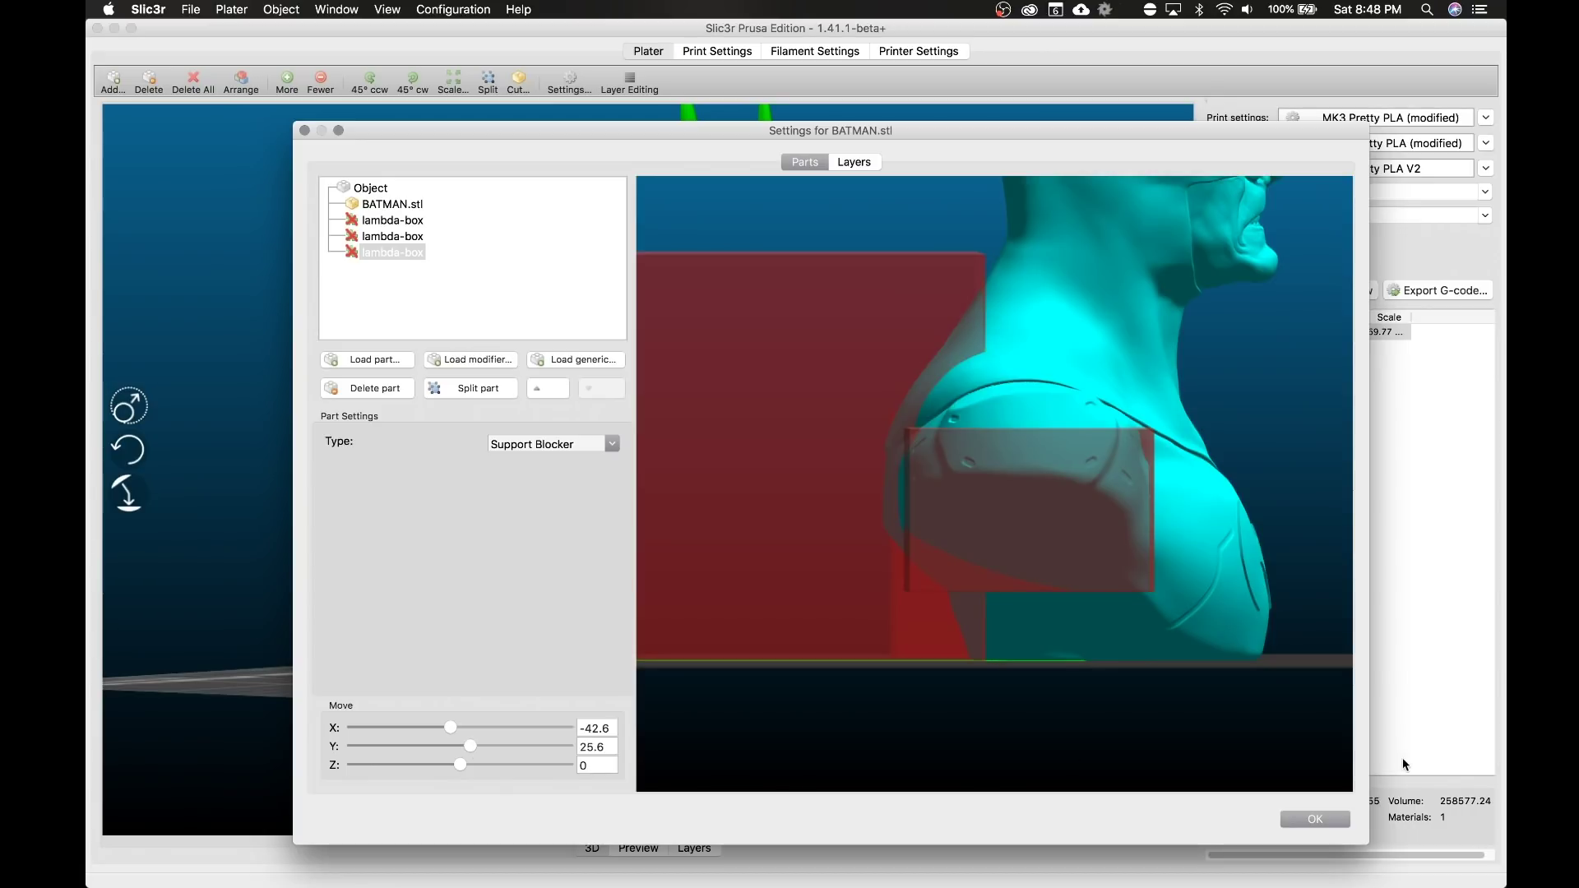
left_click(1328, 820)
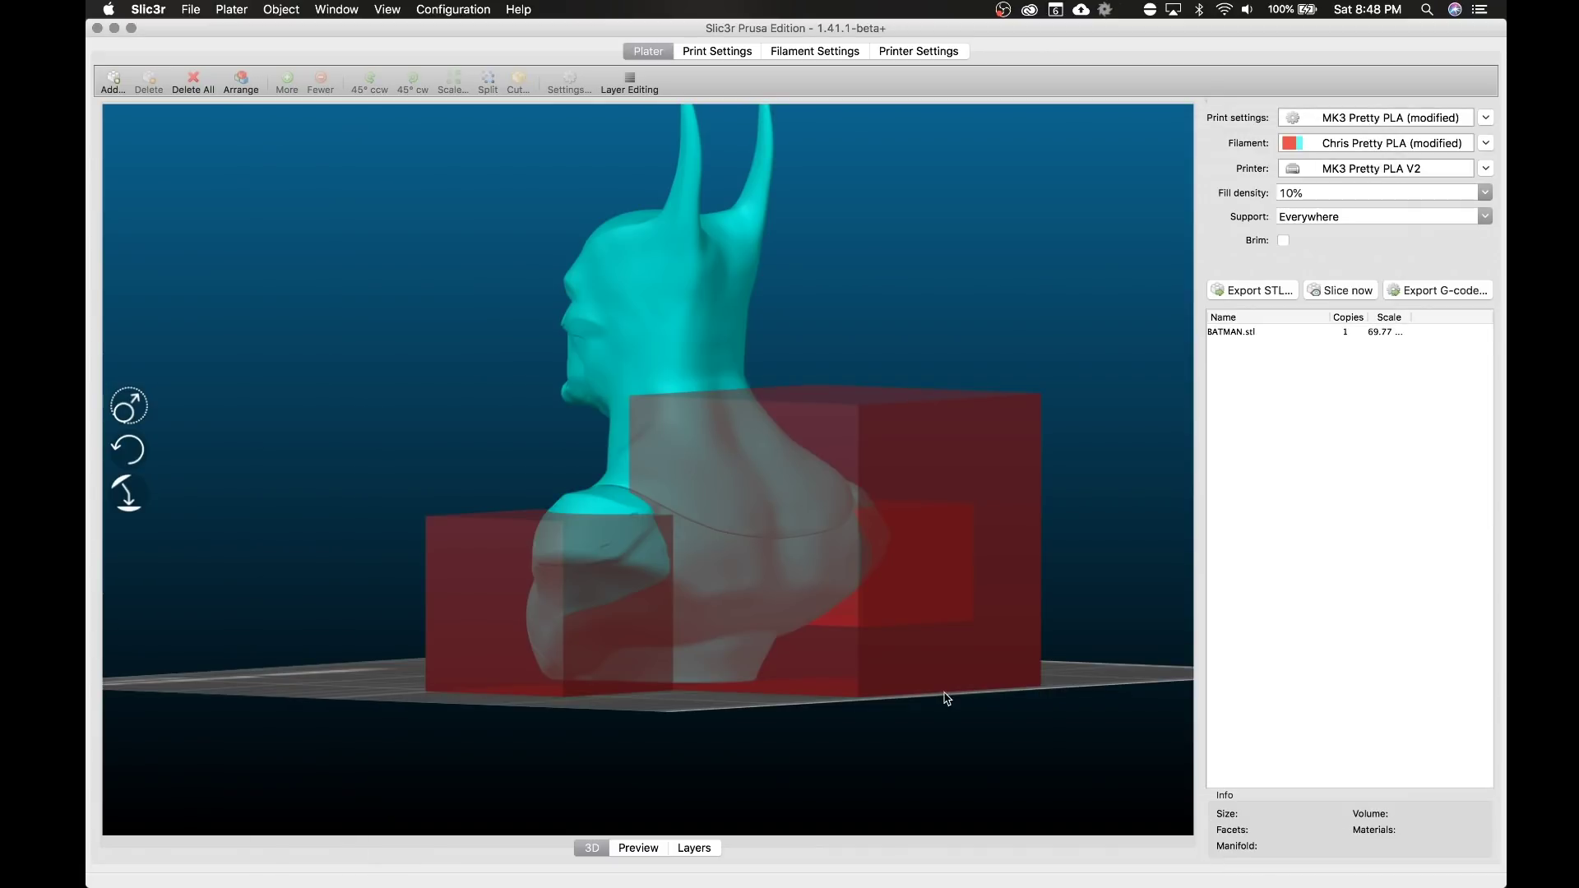
Slice the bust with all three support blockers and inspect the remaining supports in the preview.
left_click_drag(765, 729, 855, 740)
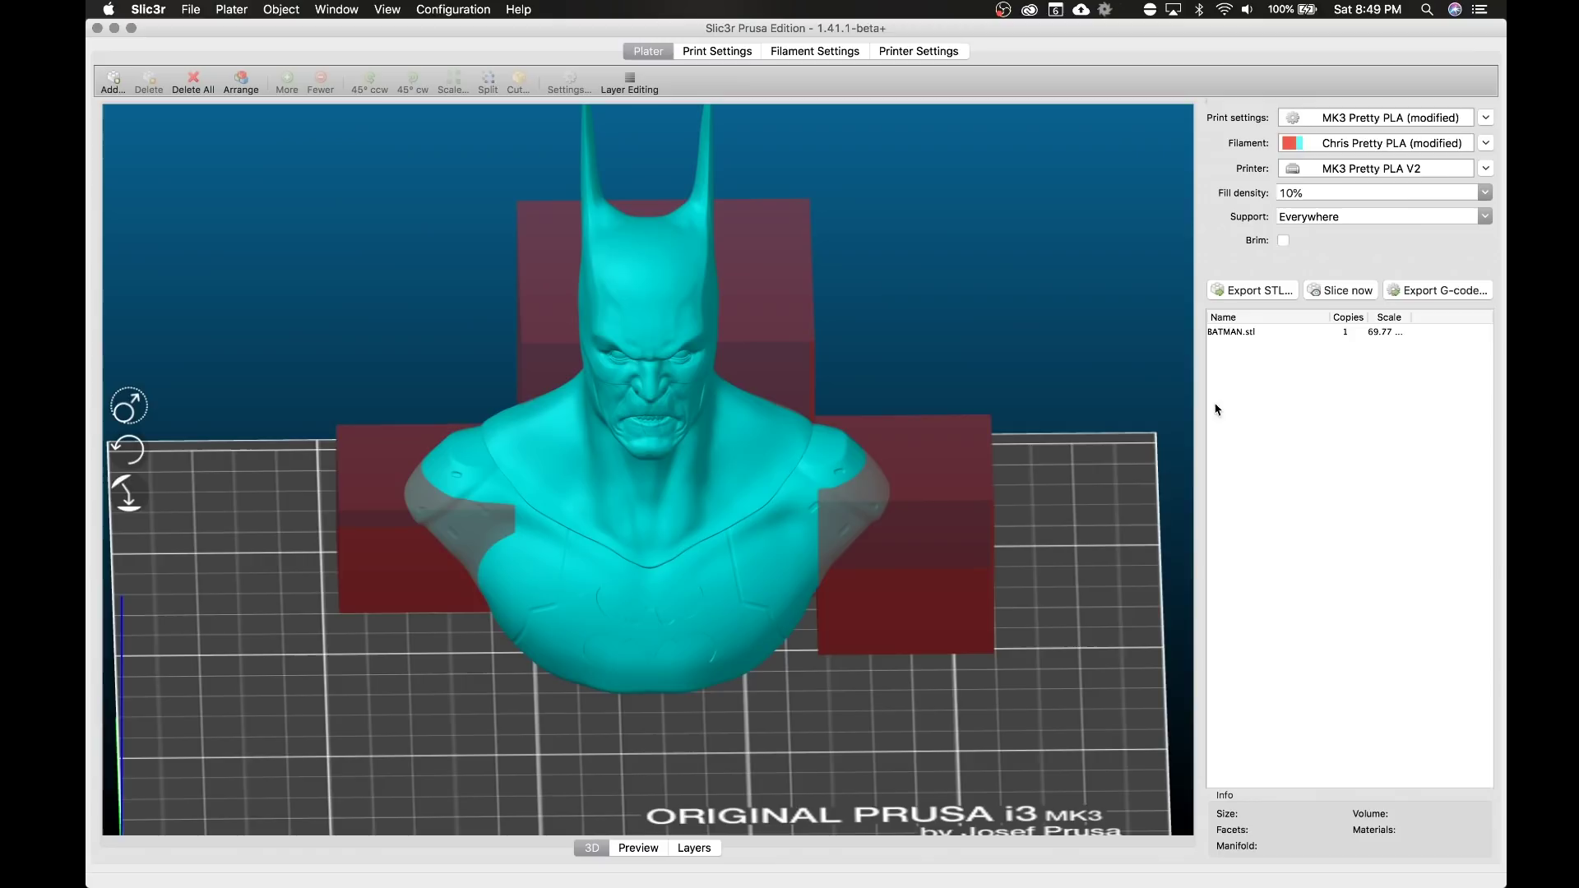
left_click(1348, 291)
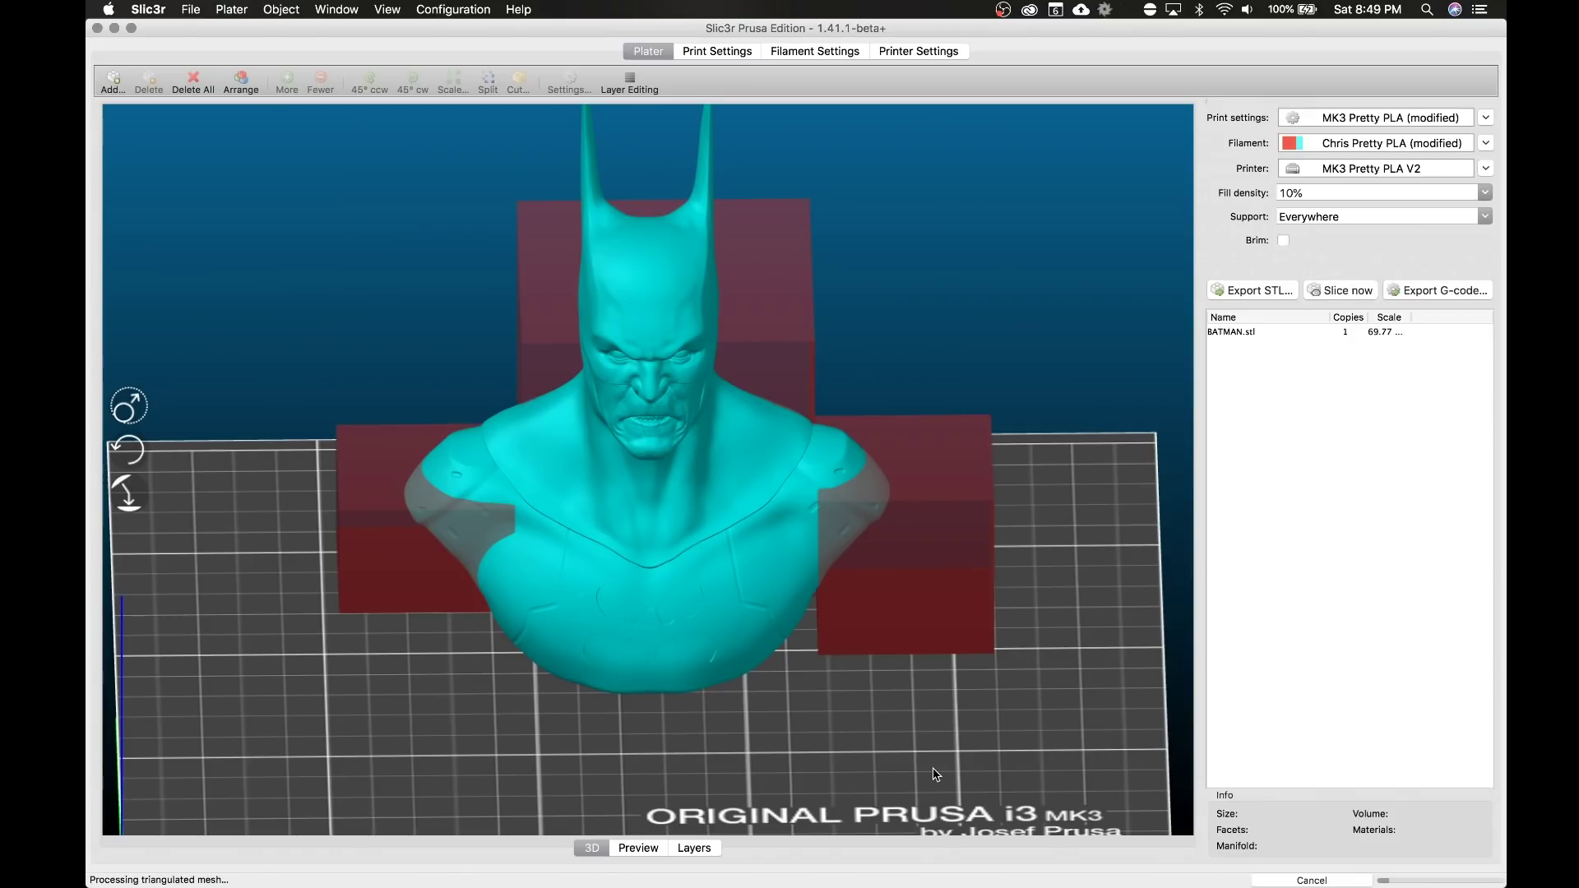
left_click(633, 851)
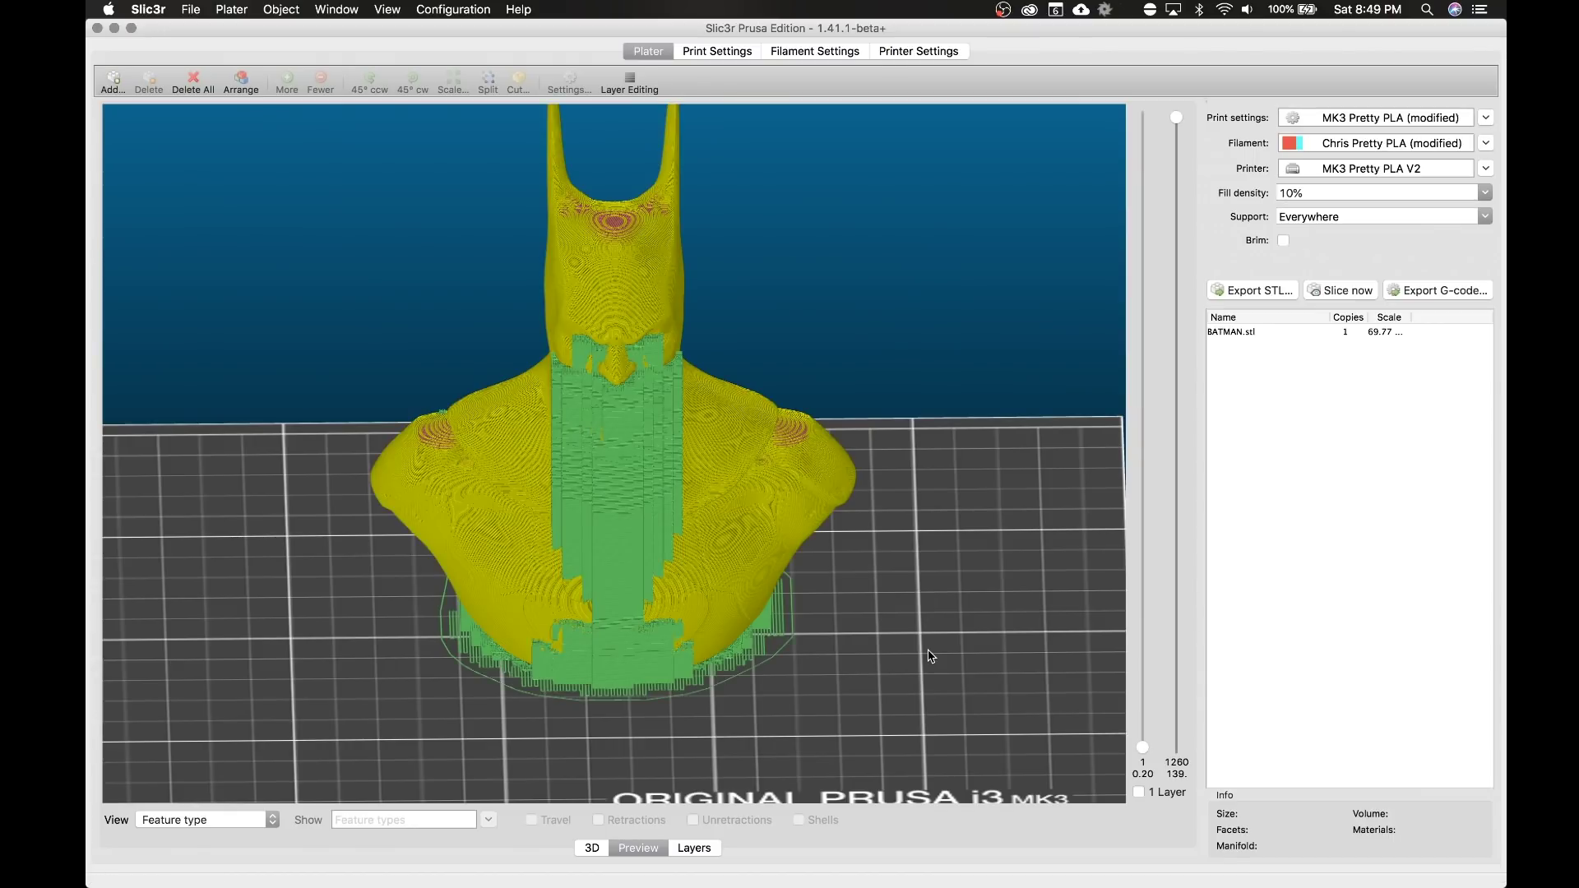
left_click_drag(937, 620, 908, 599)
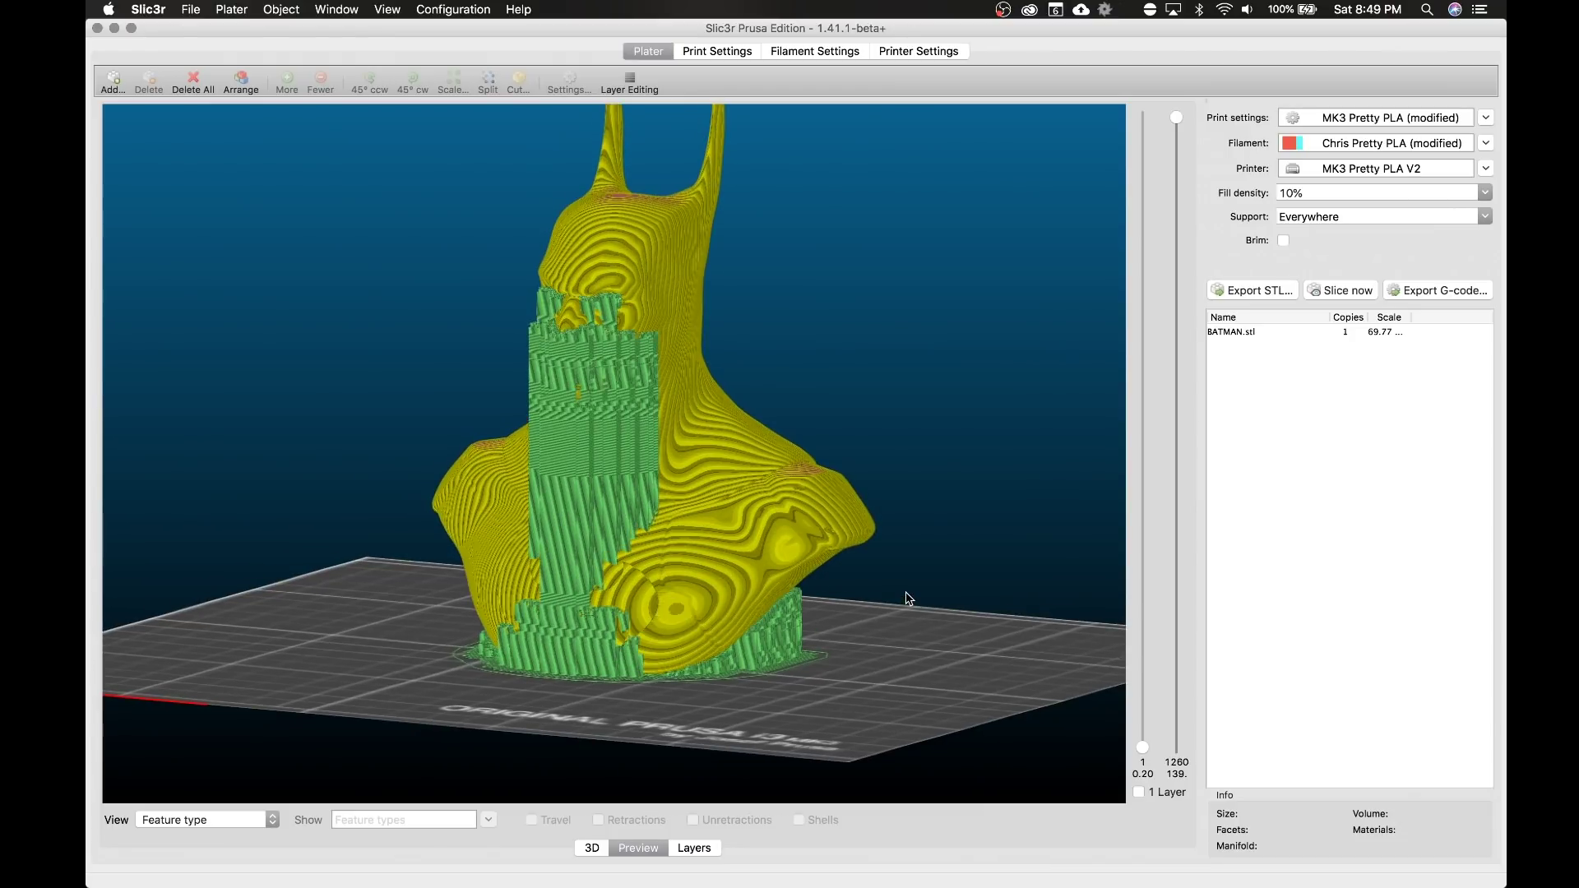
Delete all three support blocker boxes from the bust's object settings and accept the change.
left_click(591, 848)
double_click(719, 574)
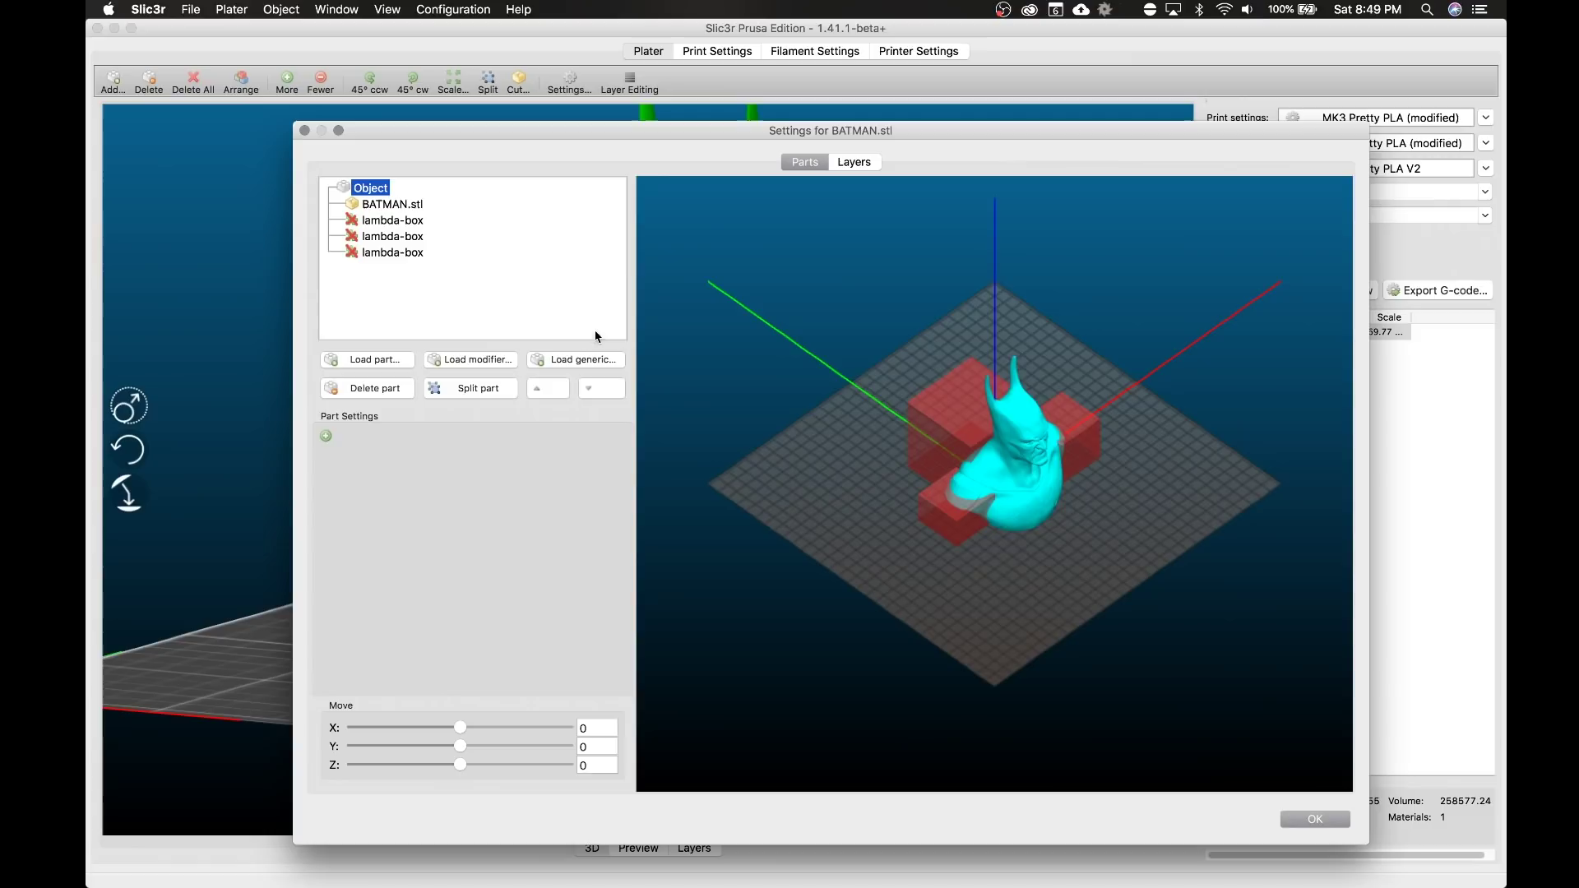
left_click(403, 219)
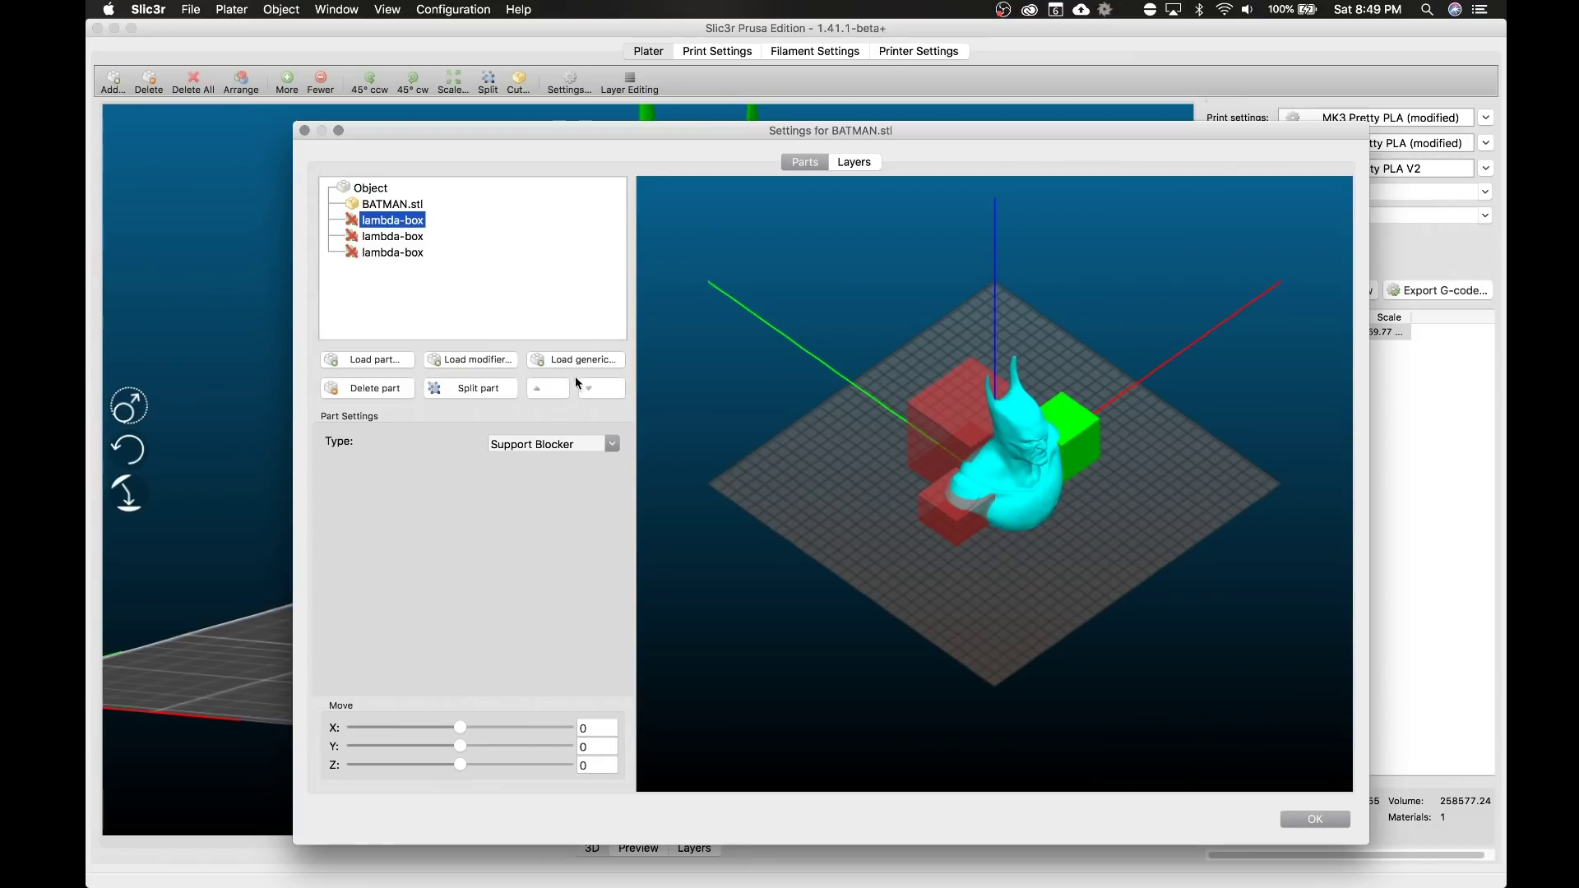
left_click(367, 388)
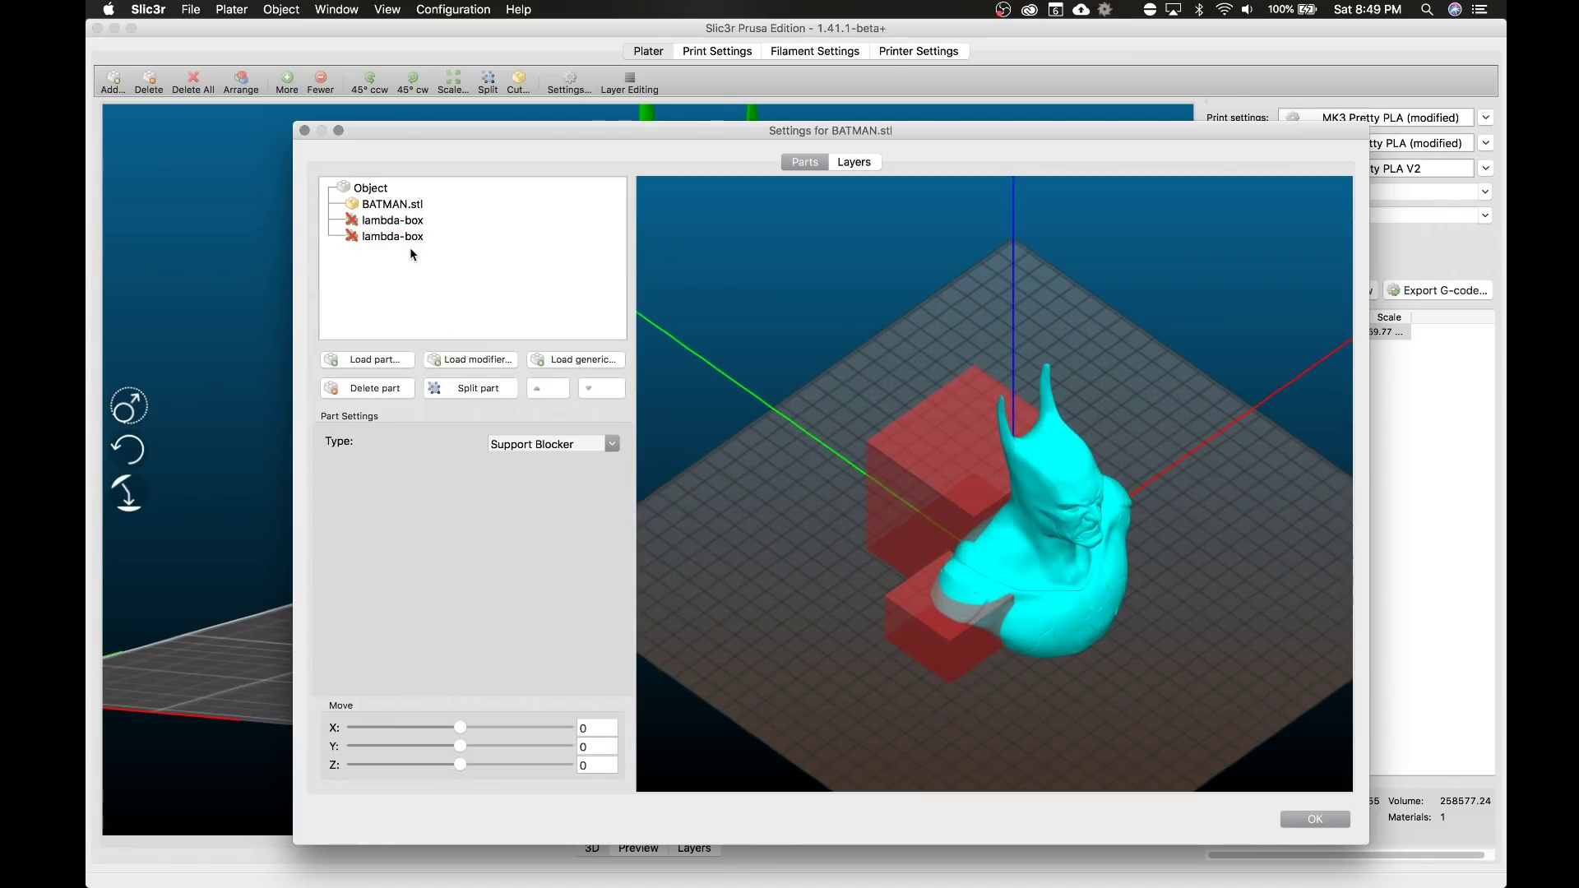
left_click(398, 222)
left_click(383, 390)
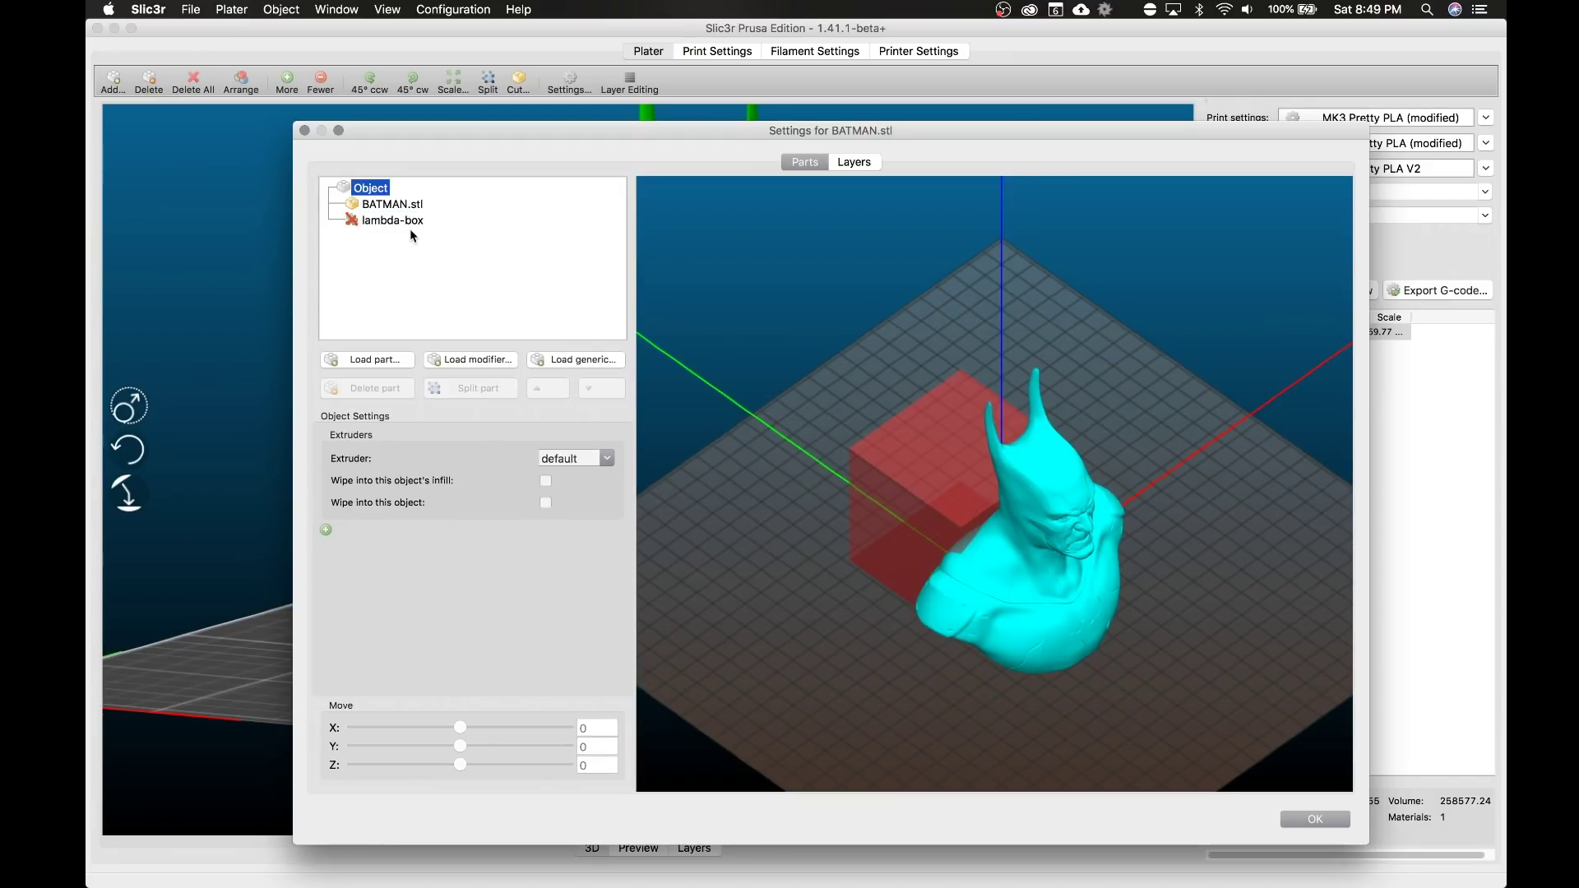
left_click(409, 229)
left_click(393, 388)
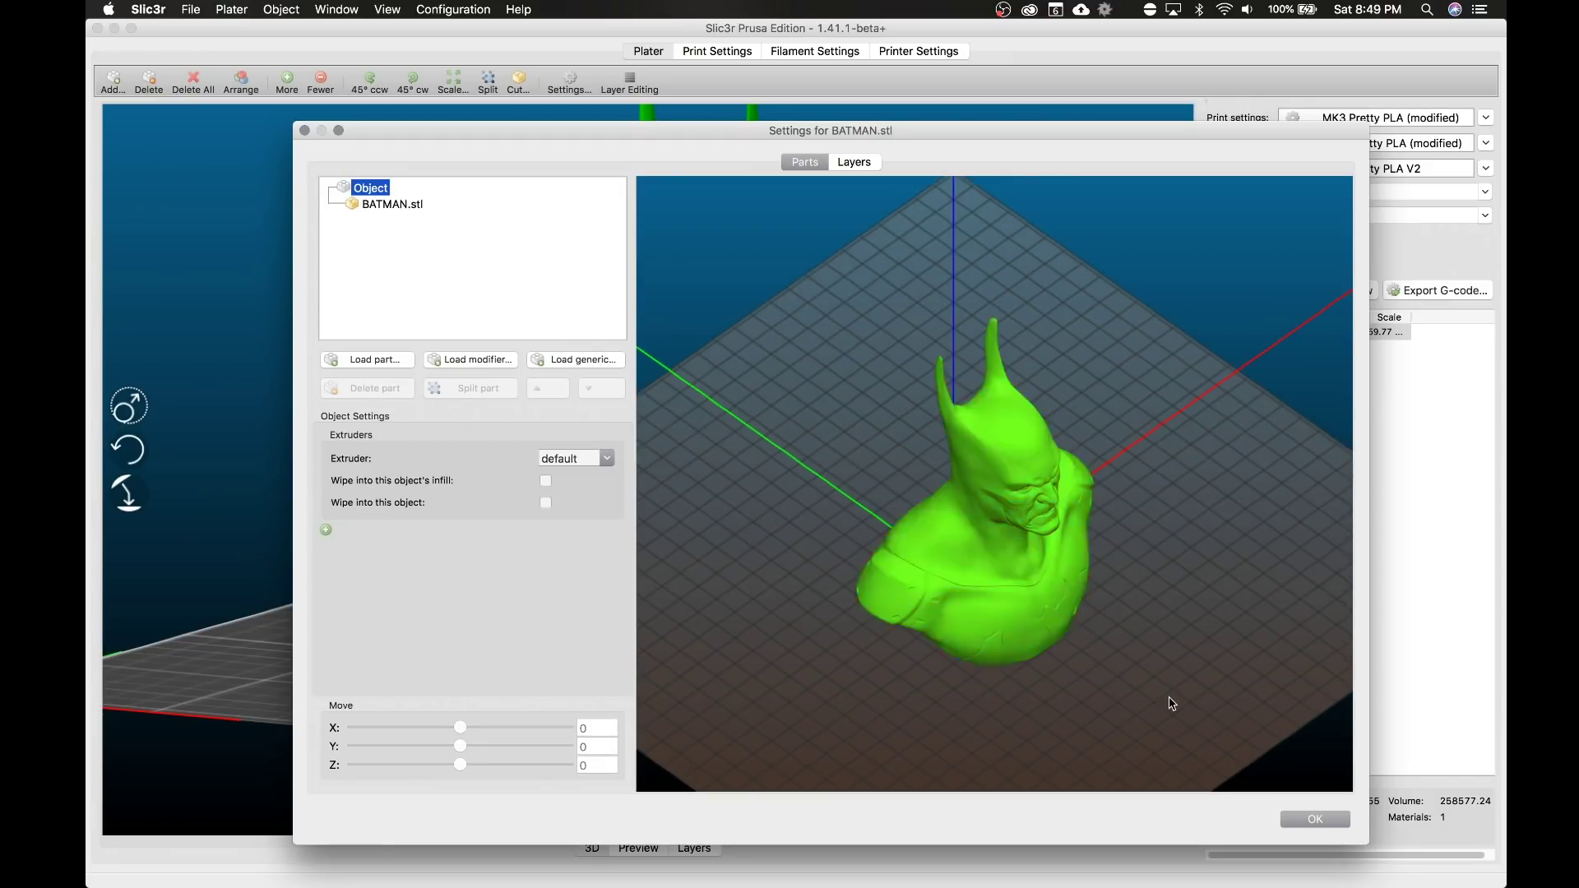
left_click(1308, 819)
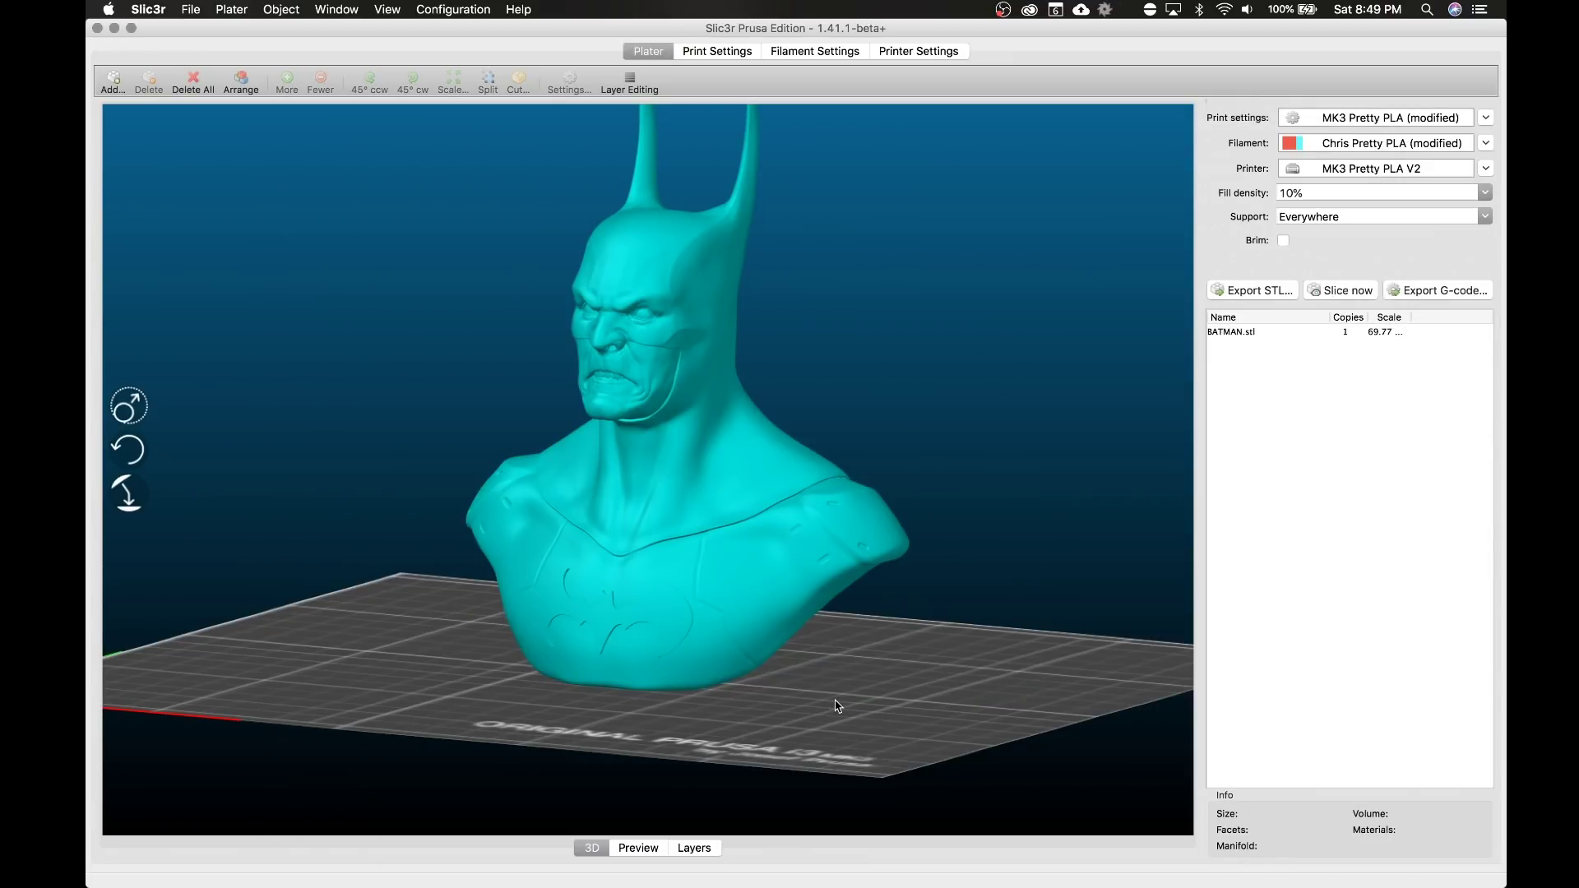
Turn off auto generated supports in the support material print settings and check the plater's support options, keeping Everywhere.
scroll(863, 715, "up", 5)
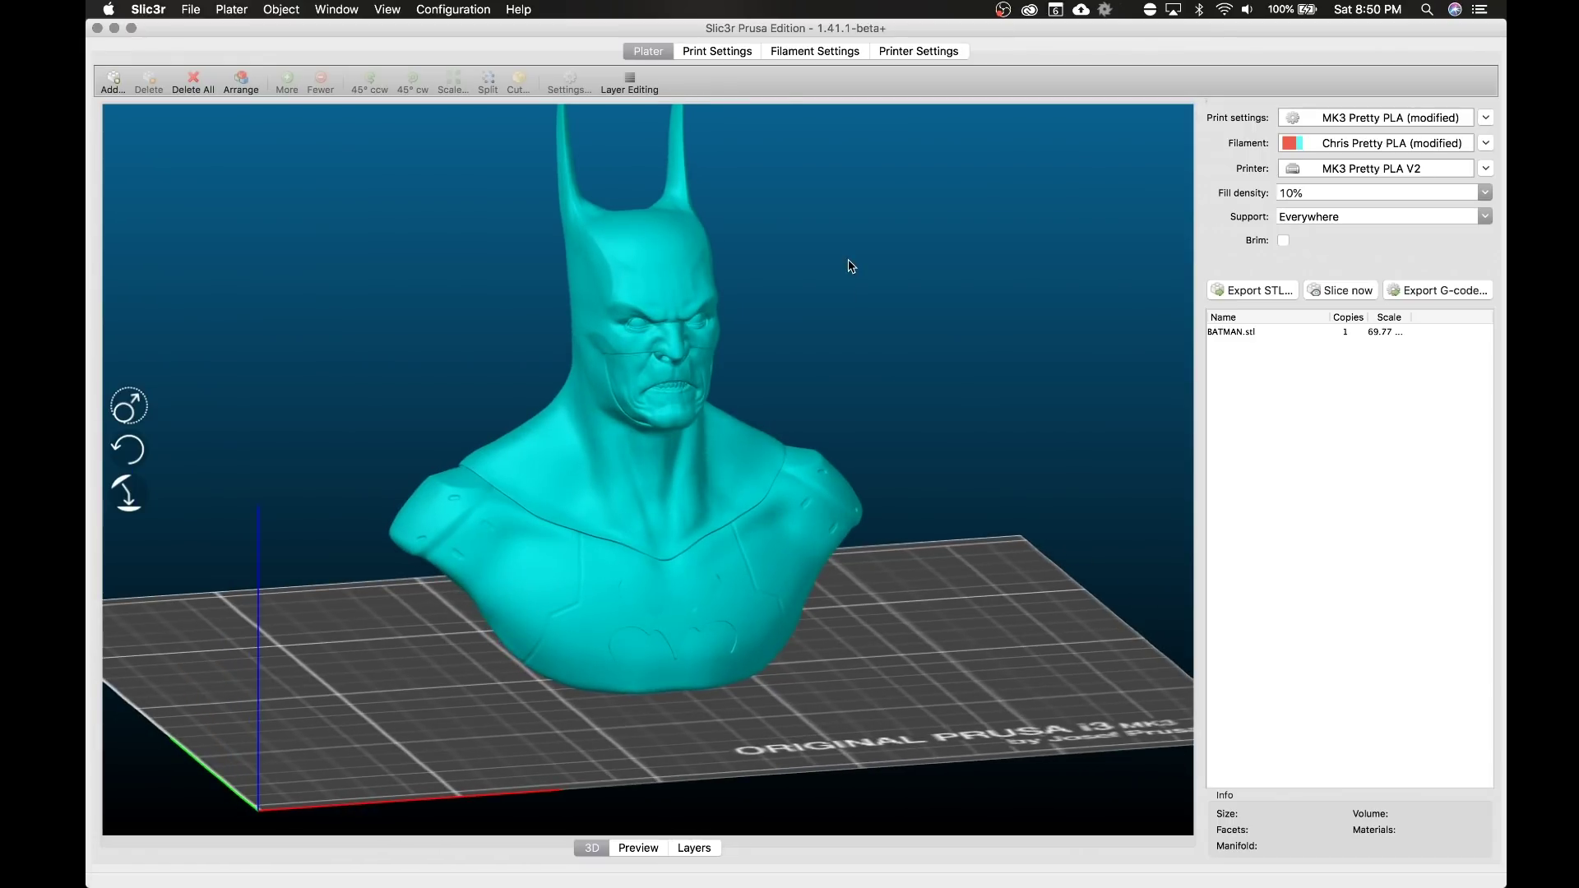
left_click(737, 55)
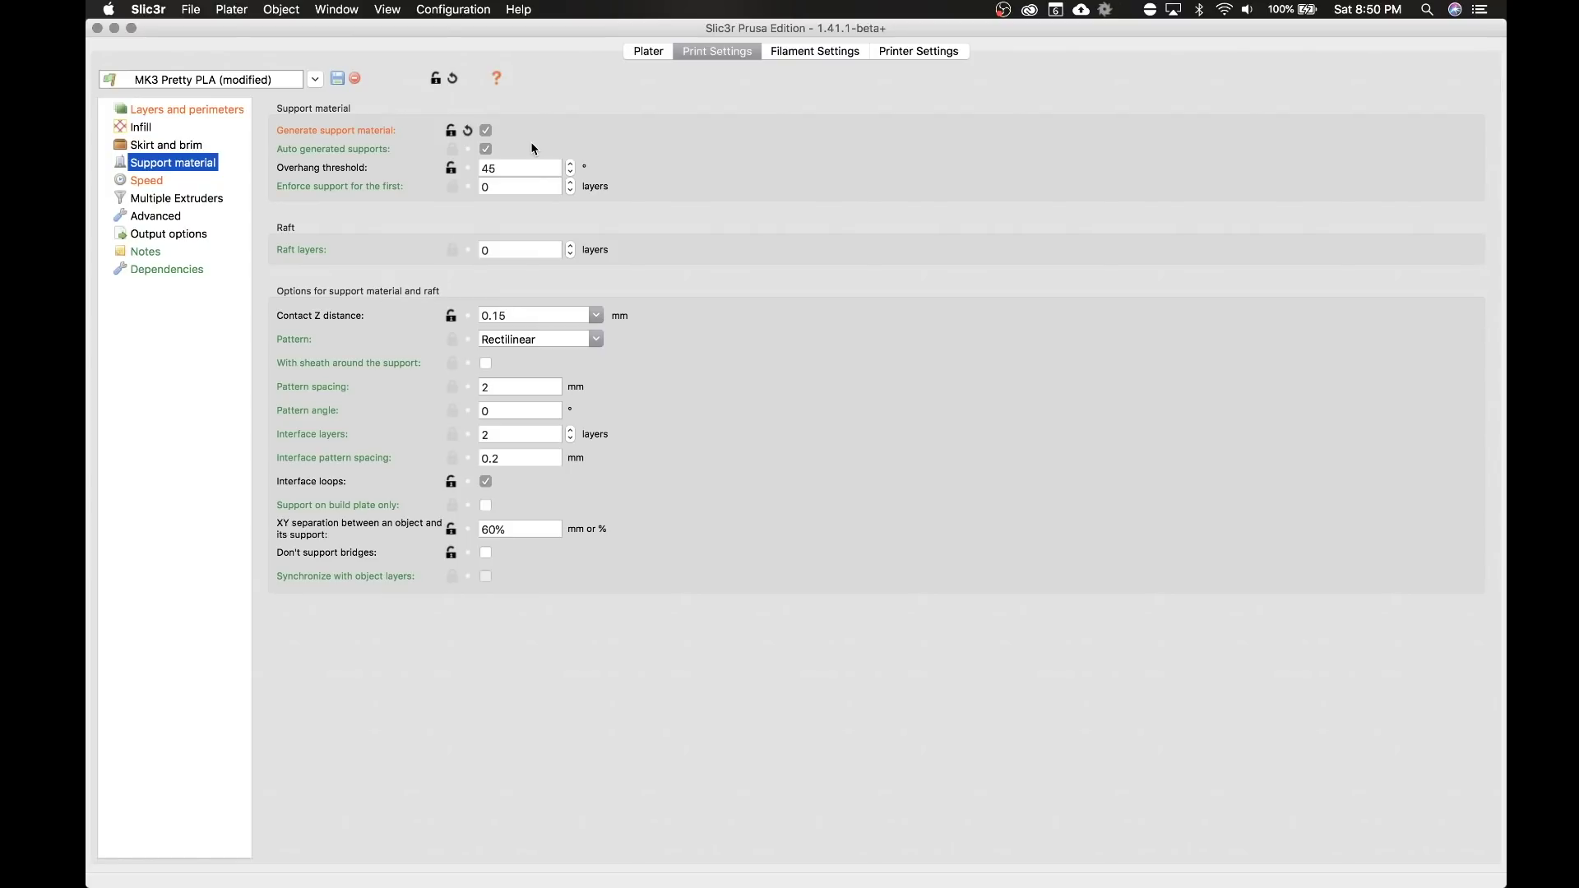
left_click(485, 150)
left_click(648, 52)
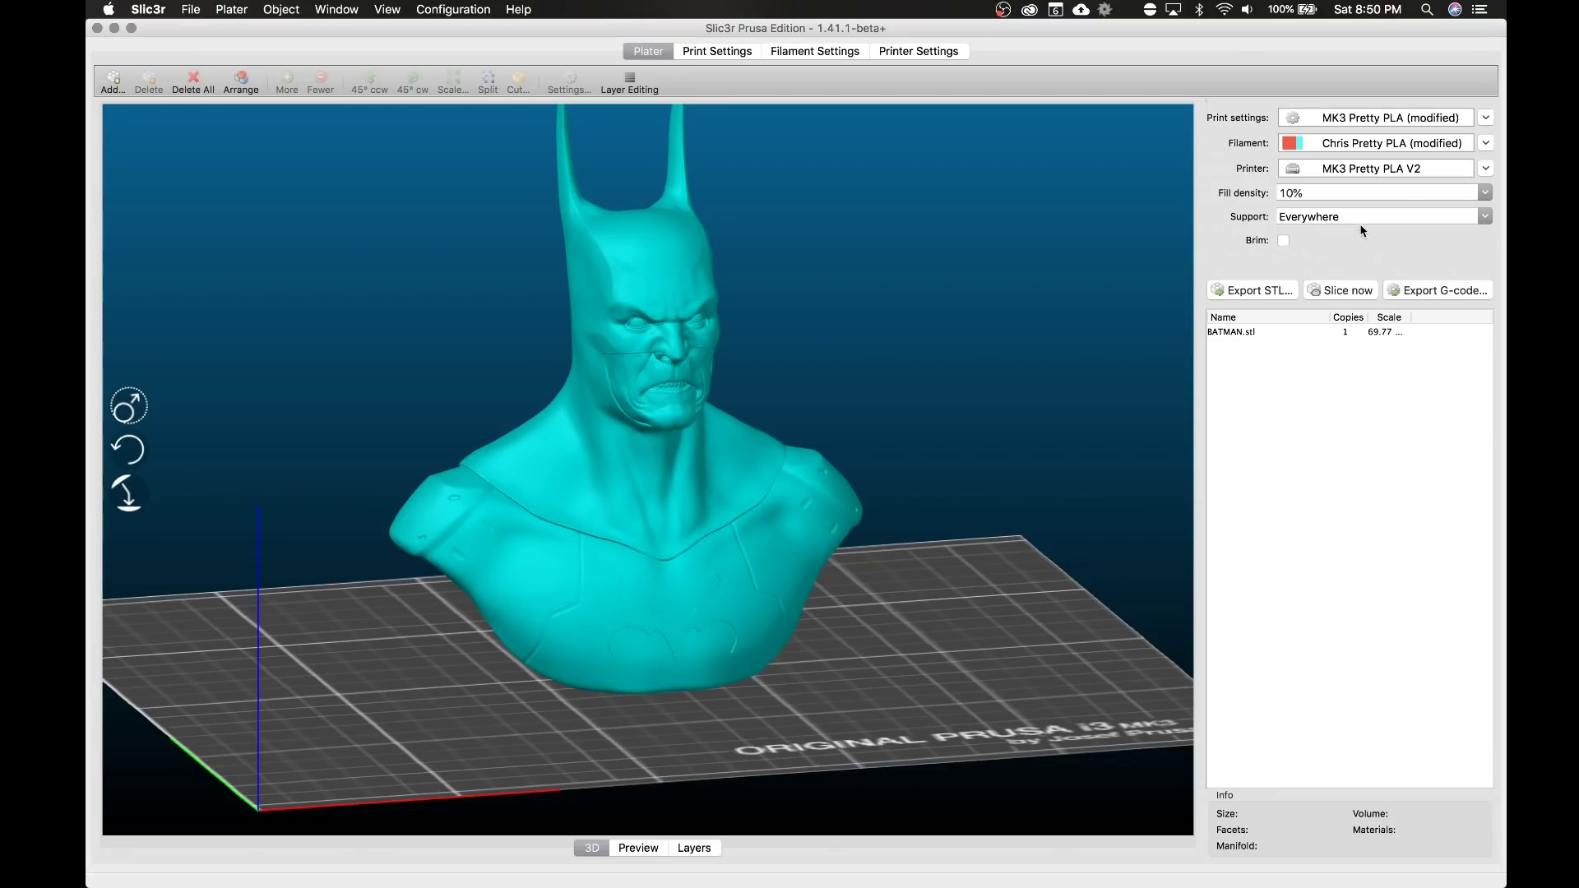
left_click(1388, 218)
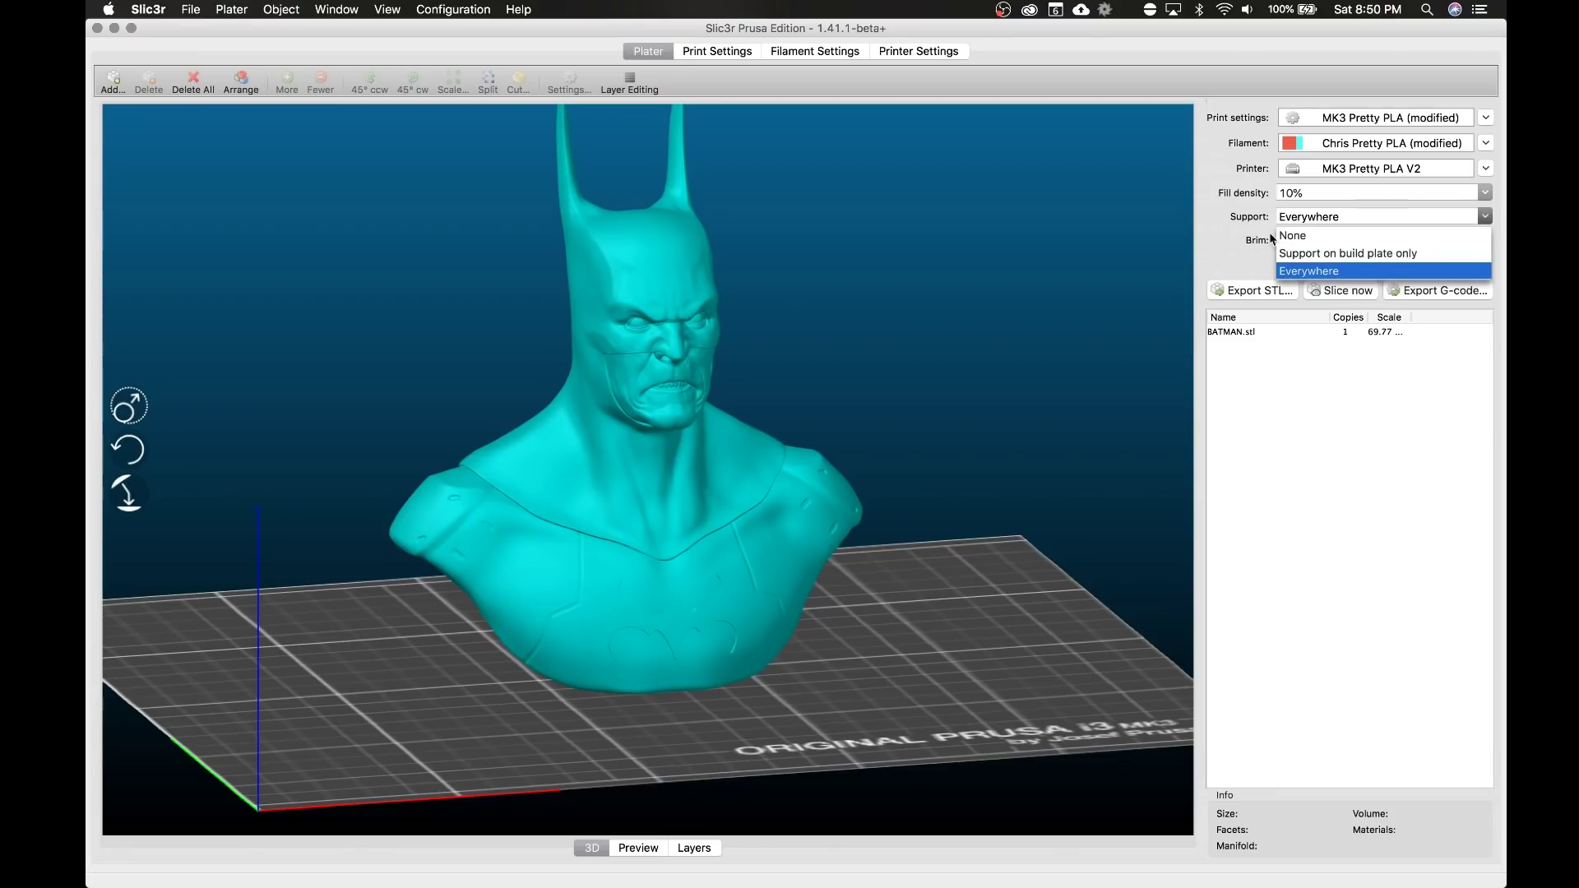
left_click(1232, 254)
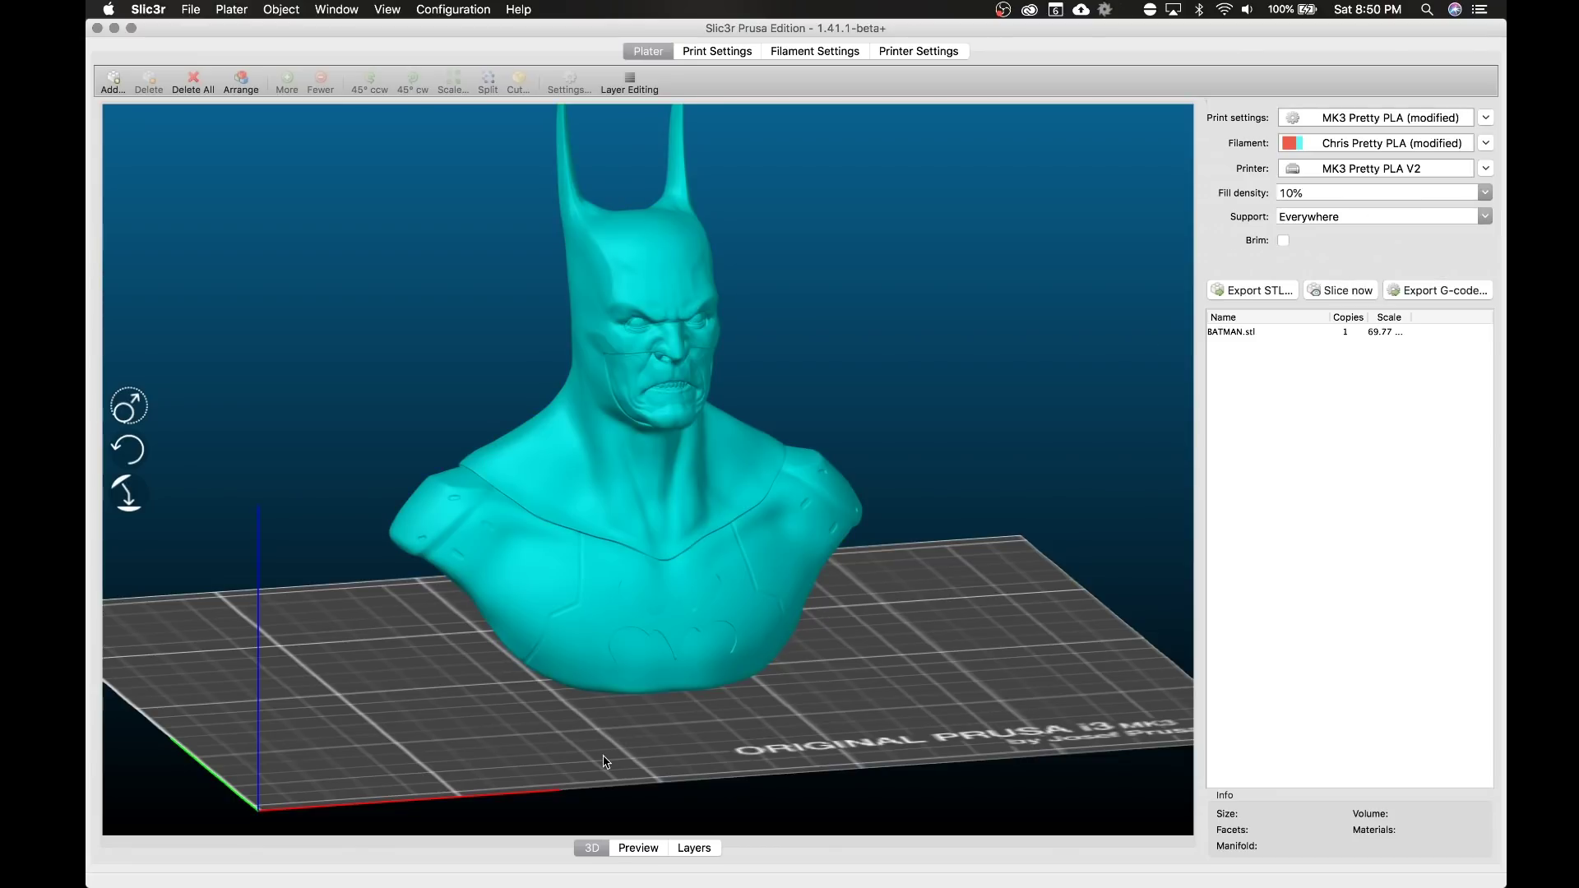
Add a generic box with length 60, width 60 and height 100 to the bust's object settings.
left_click_drag(642, 776, 671, 741)
double_click(654, 586)
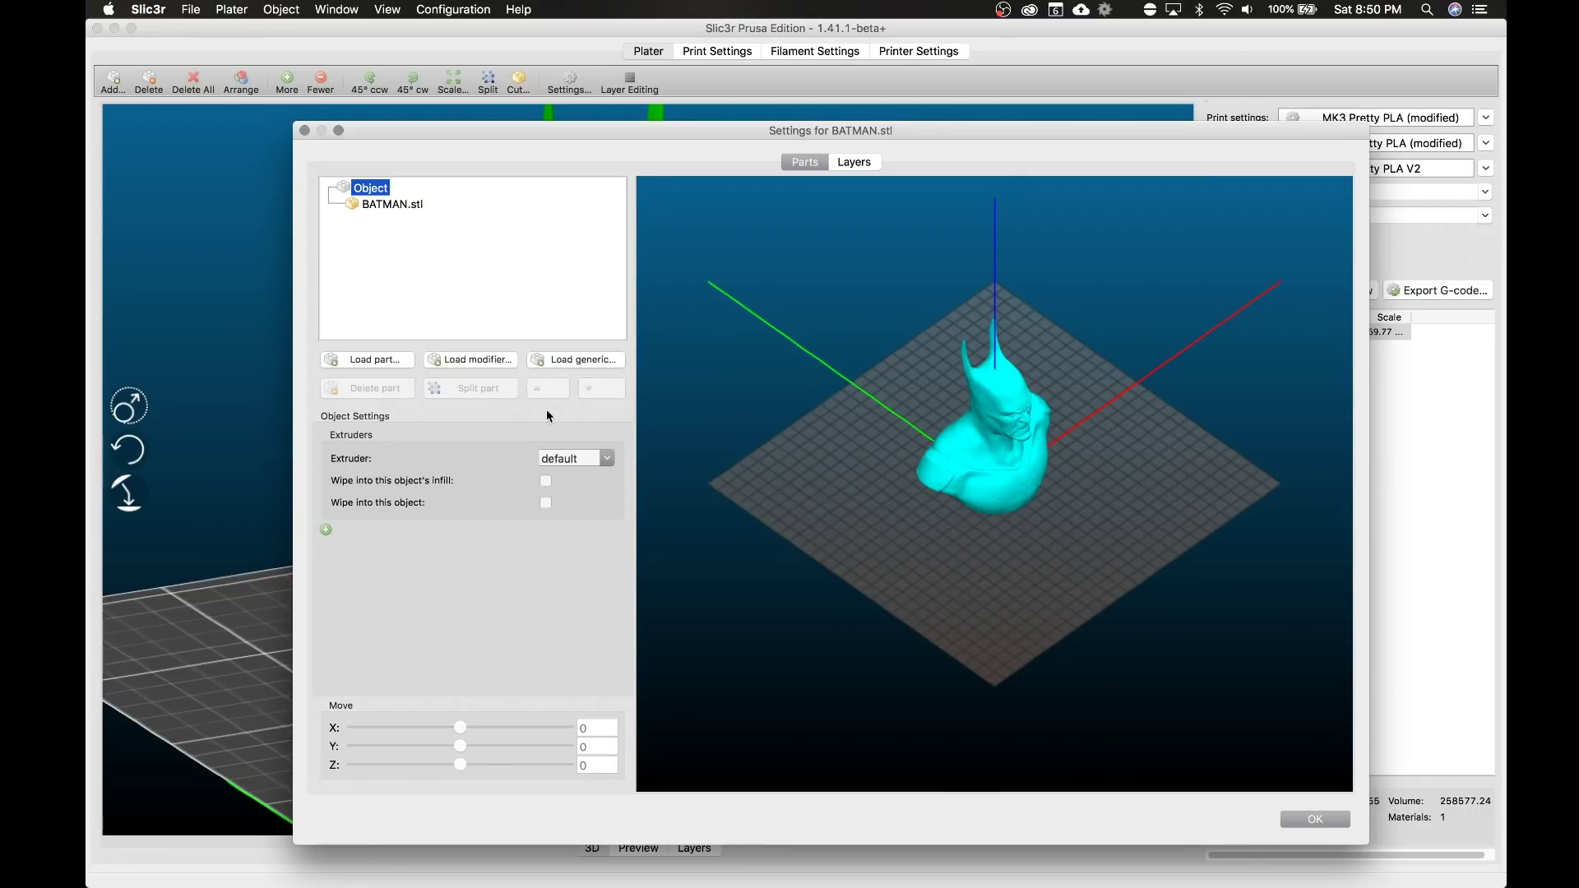
left_click(861, 163)
left_click(807, 163)
left_click(578, 361)
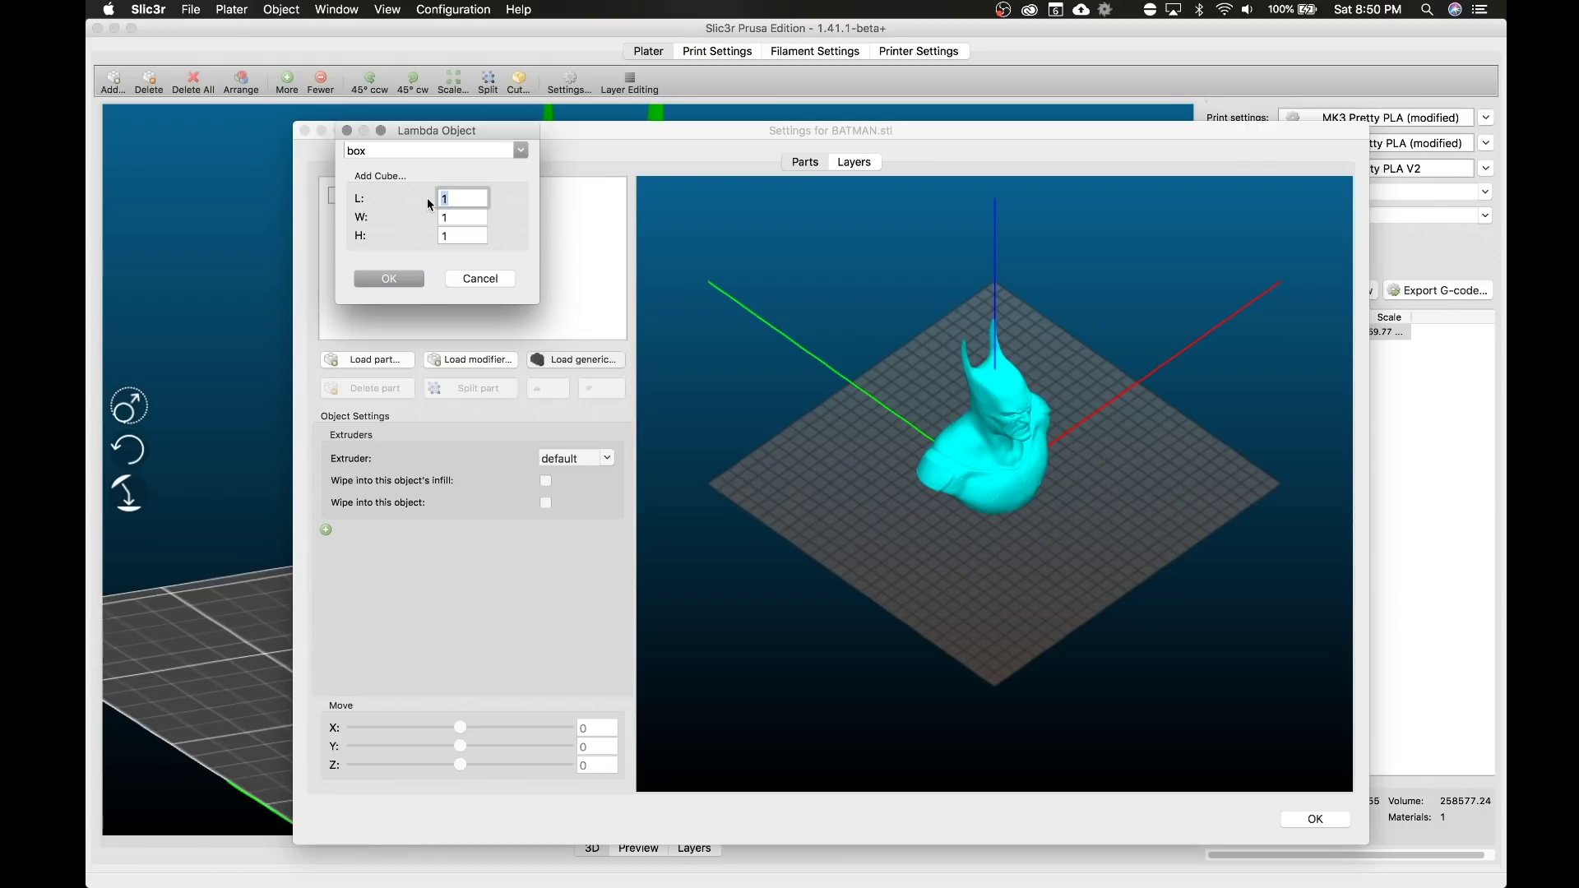
type("60")
key("Tab")
type("60")
left_click(455, 235)
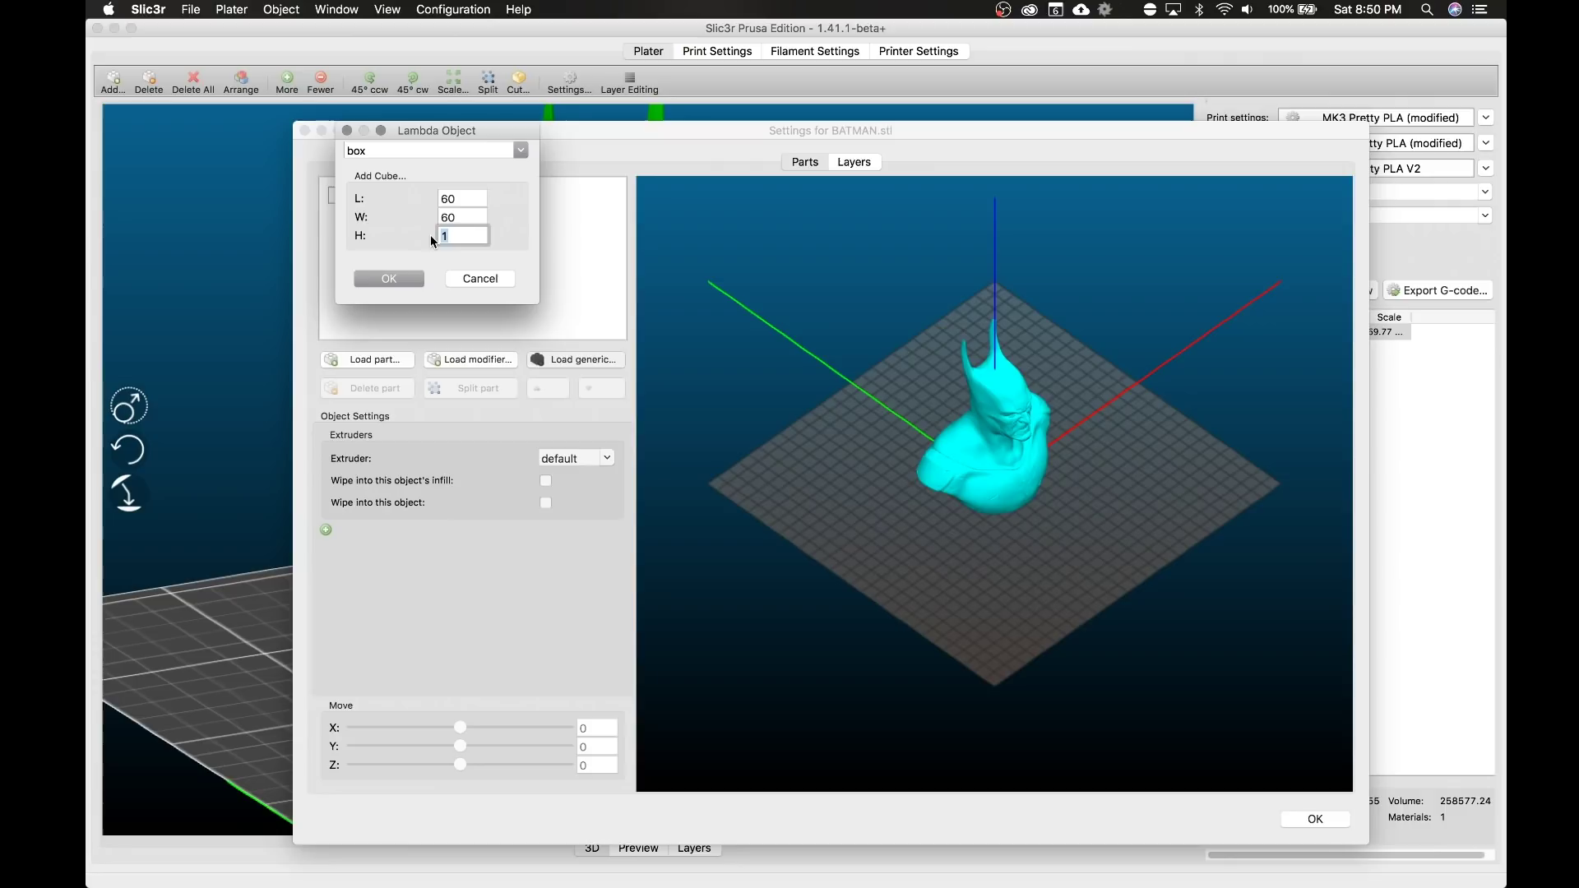
type("00")
left_click(393, 278)
Change the part type of the new generic box to Support Enforcer.
left_click_drag(1120, 723, 1068, 574)
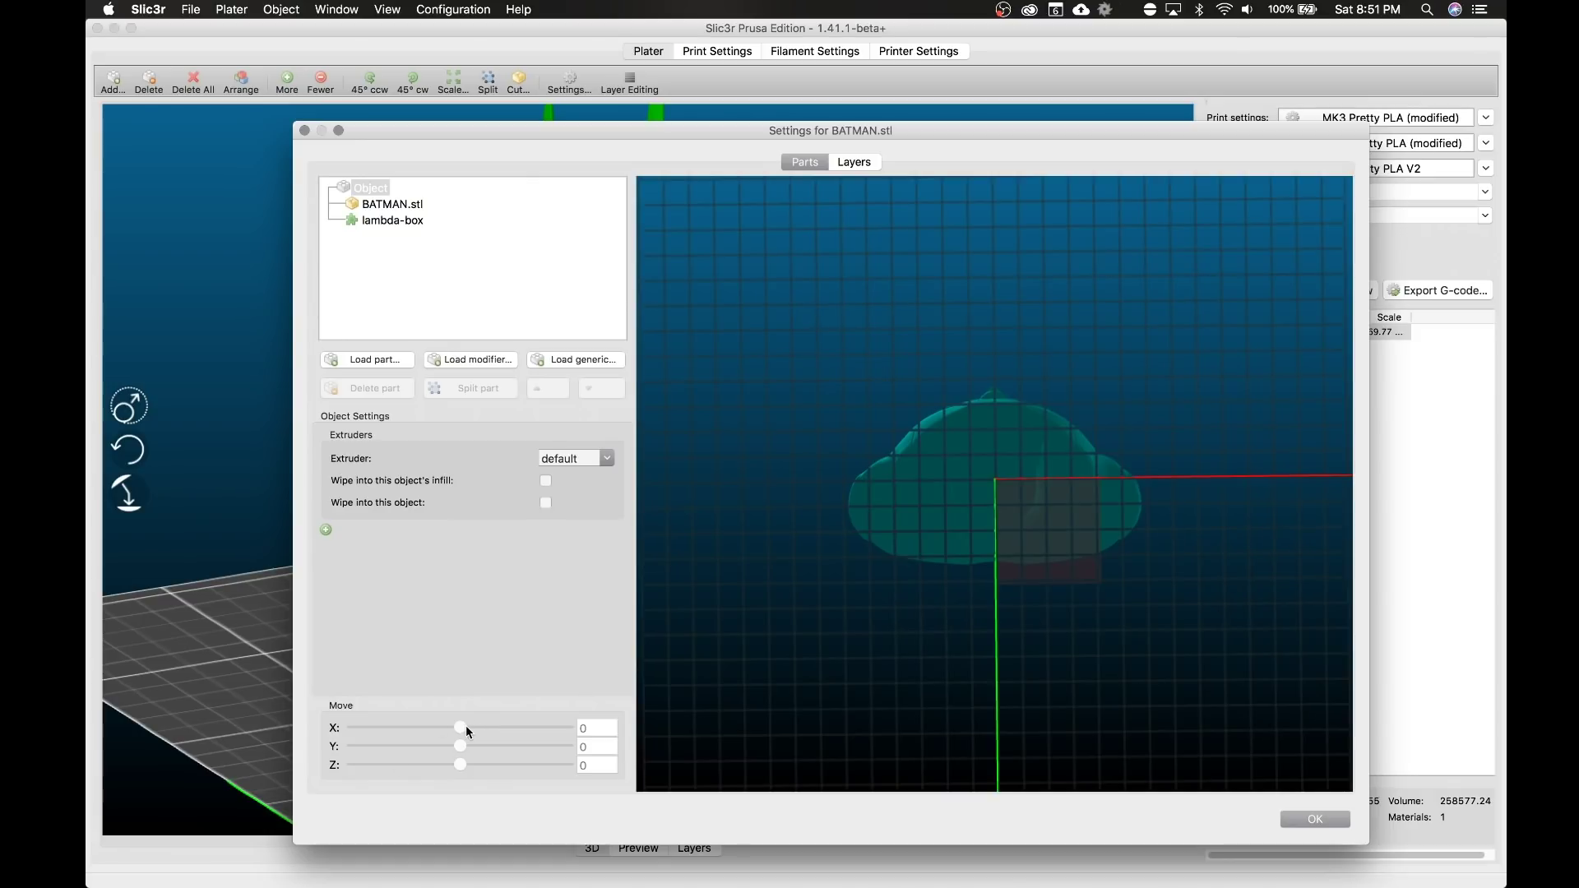
left_click(1073, 543)
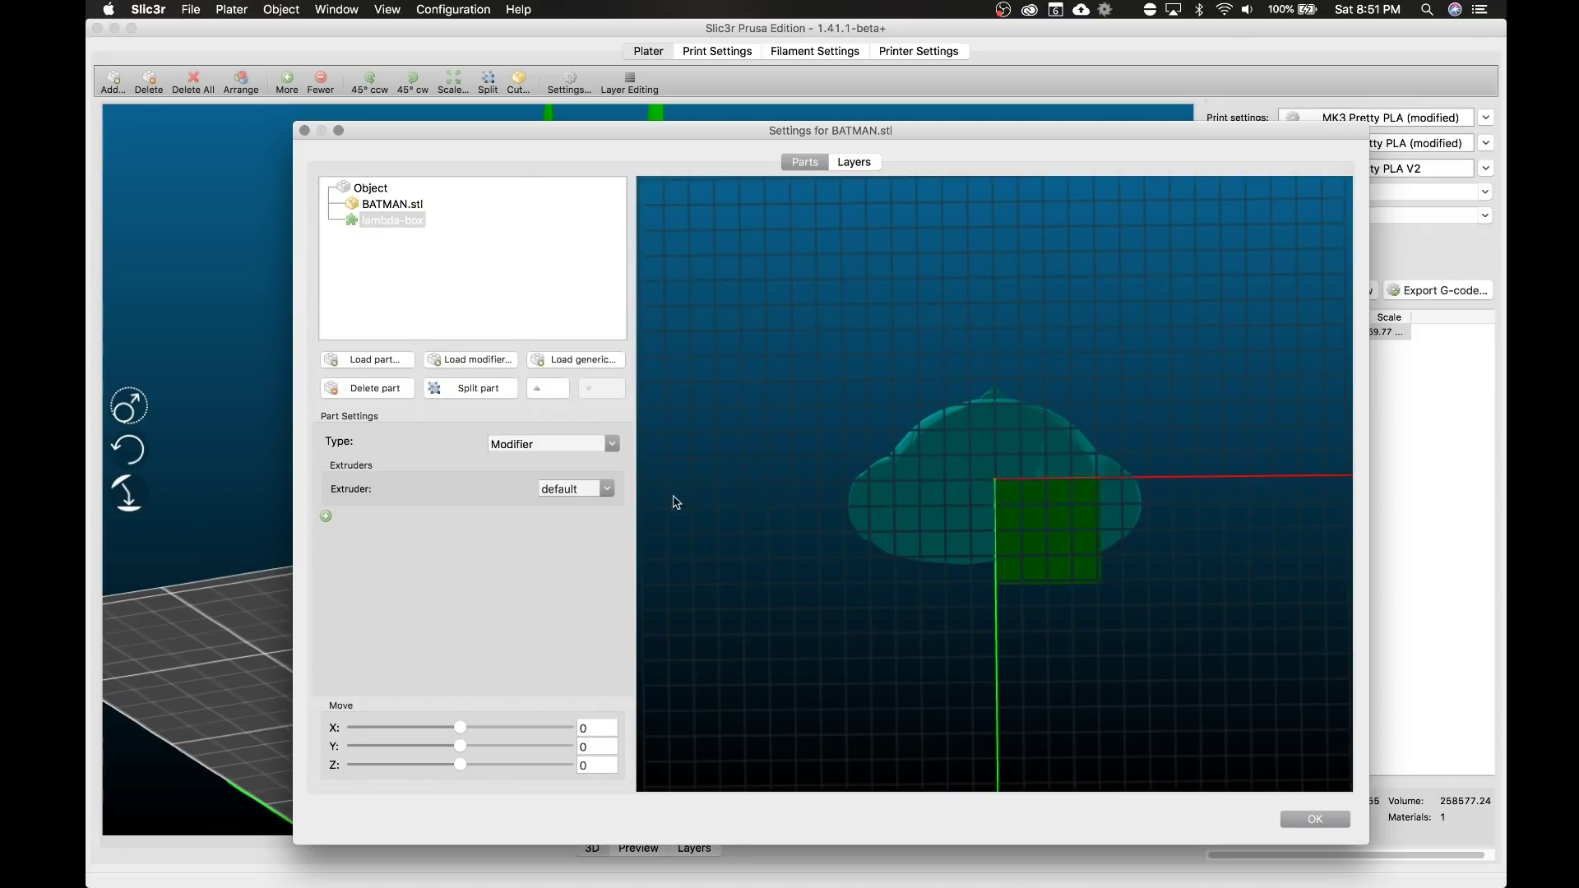
left_click(613, 445)
left_click(575, 501)
left_click(962, 673)
Position the support enforcer under the bust's chin, at about X -27.5, Y -54.8 and Z 20.8, and check its overlap with the face.
left_click(1073, 572)
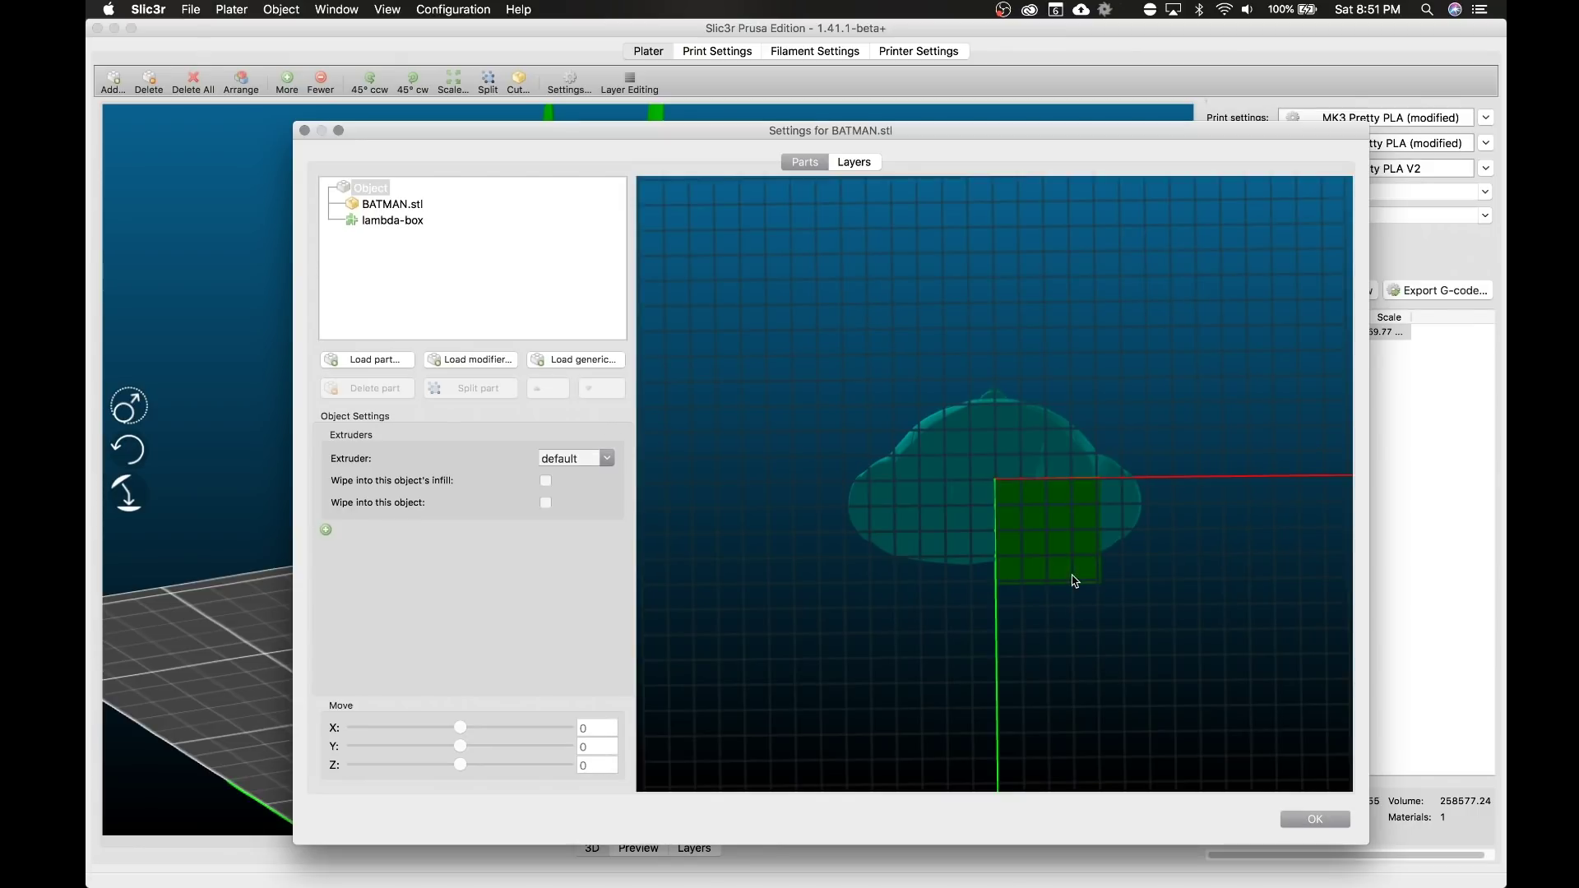
mouse_move(455, 727)
left_mouse_down()
mouse_move(466, 747)
mouse_move(439, 743)
left_mouse_up()
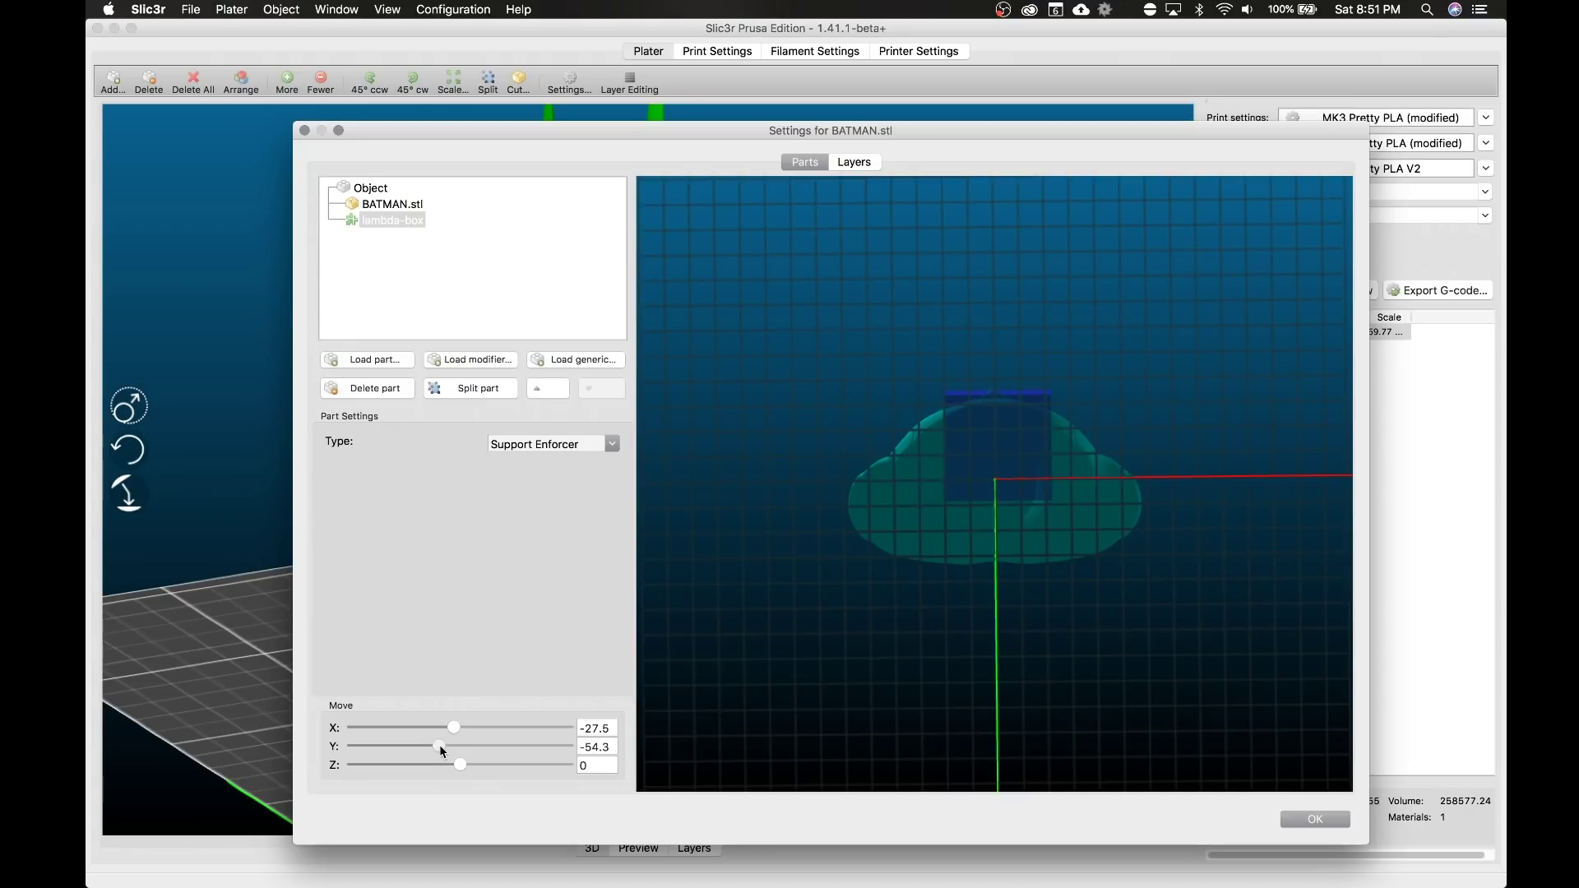
left_click_drag(1230, 373, 1232, 502)
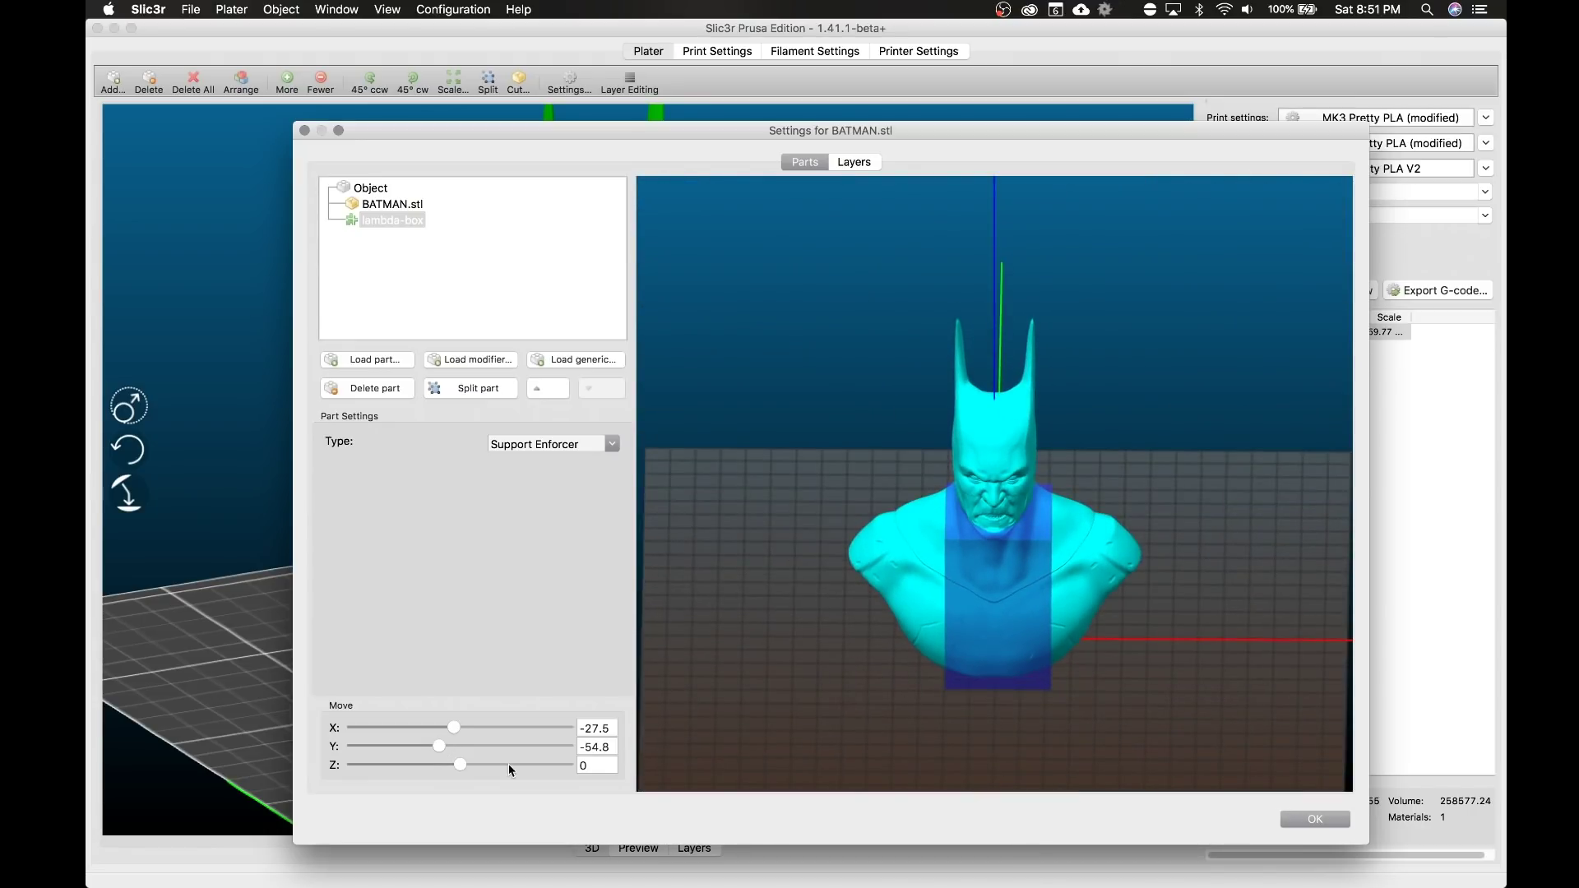
left_click_drag(462, 765, 467, 764)
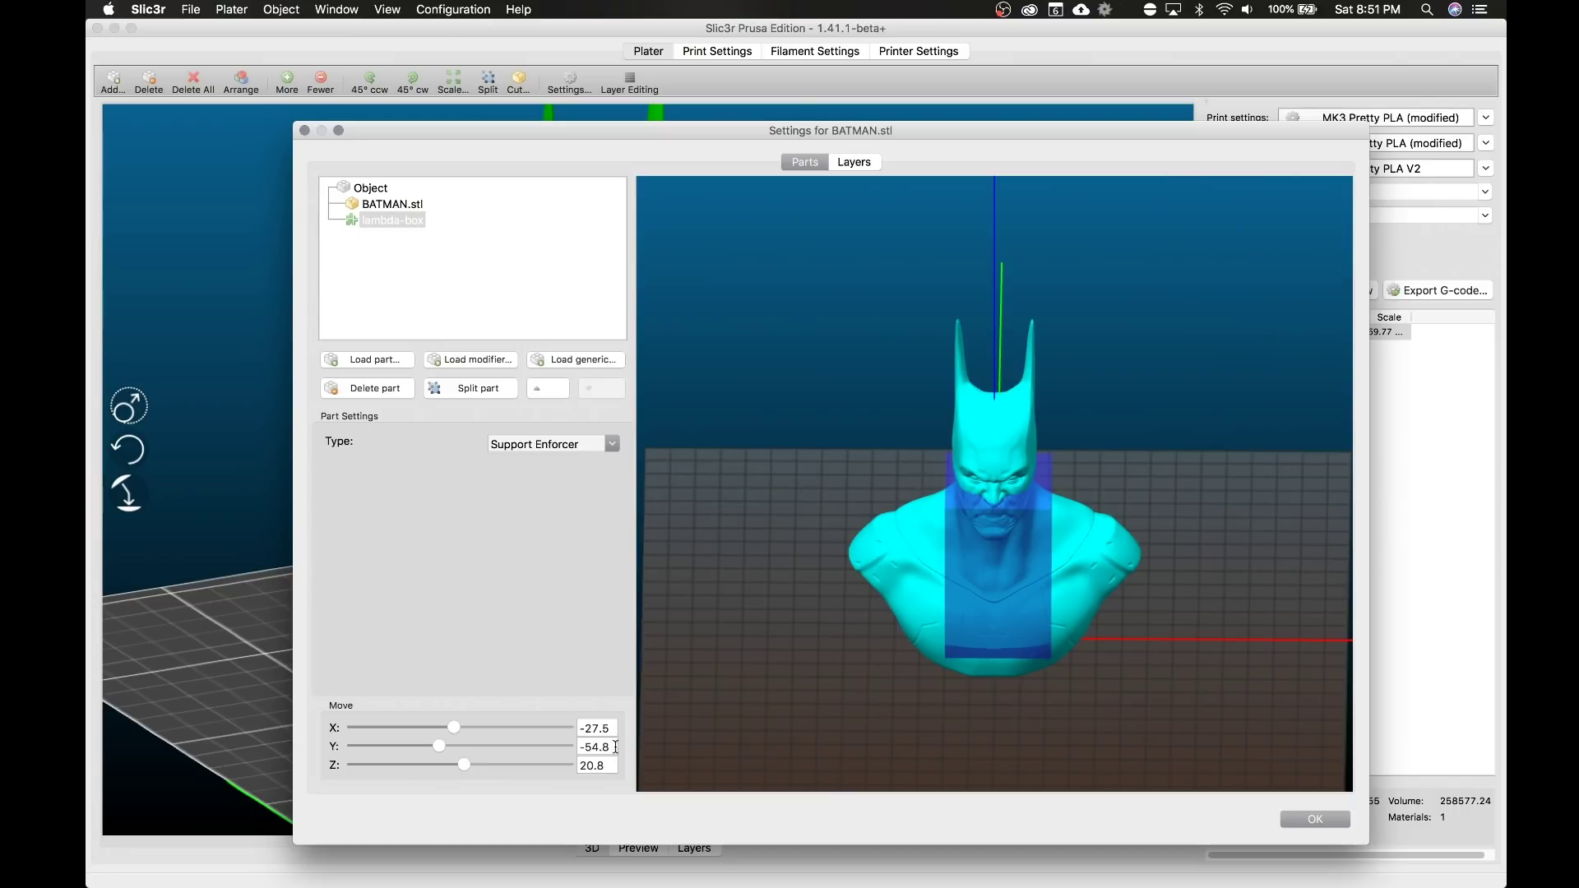
left_click_drag(769, 756, 744, 716)
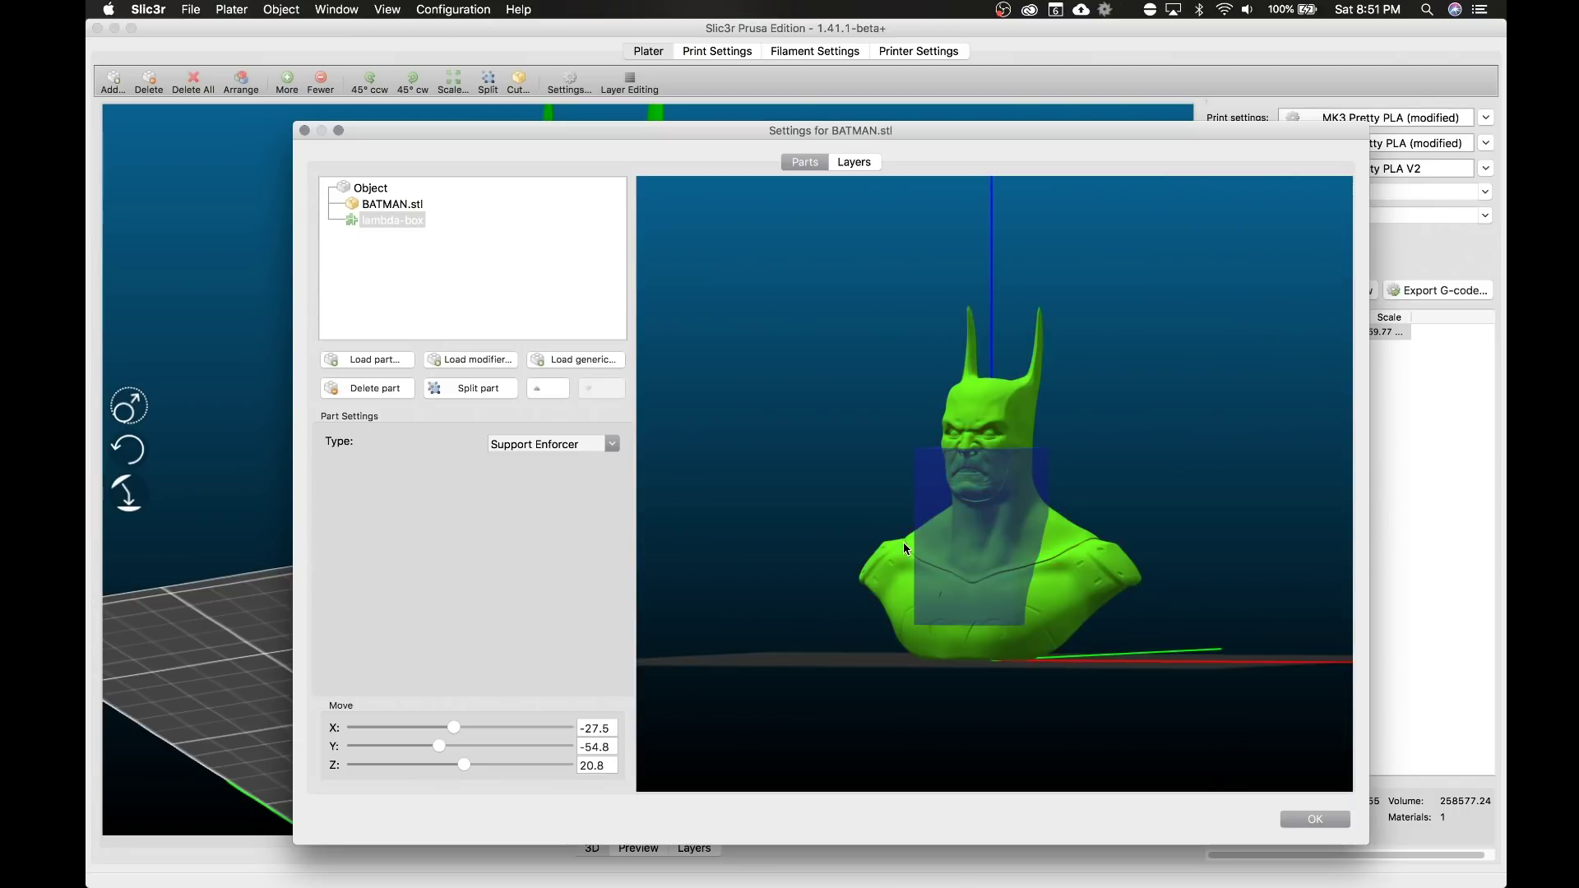
scroll(904, 547, "up", 5)
scroll(905, 548, "down", 5)
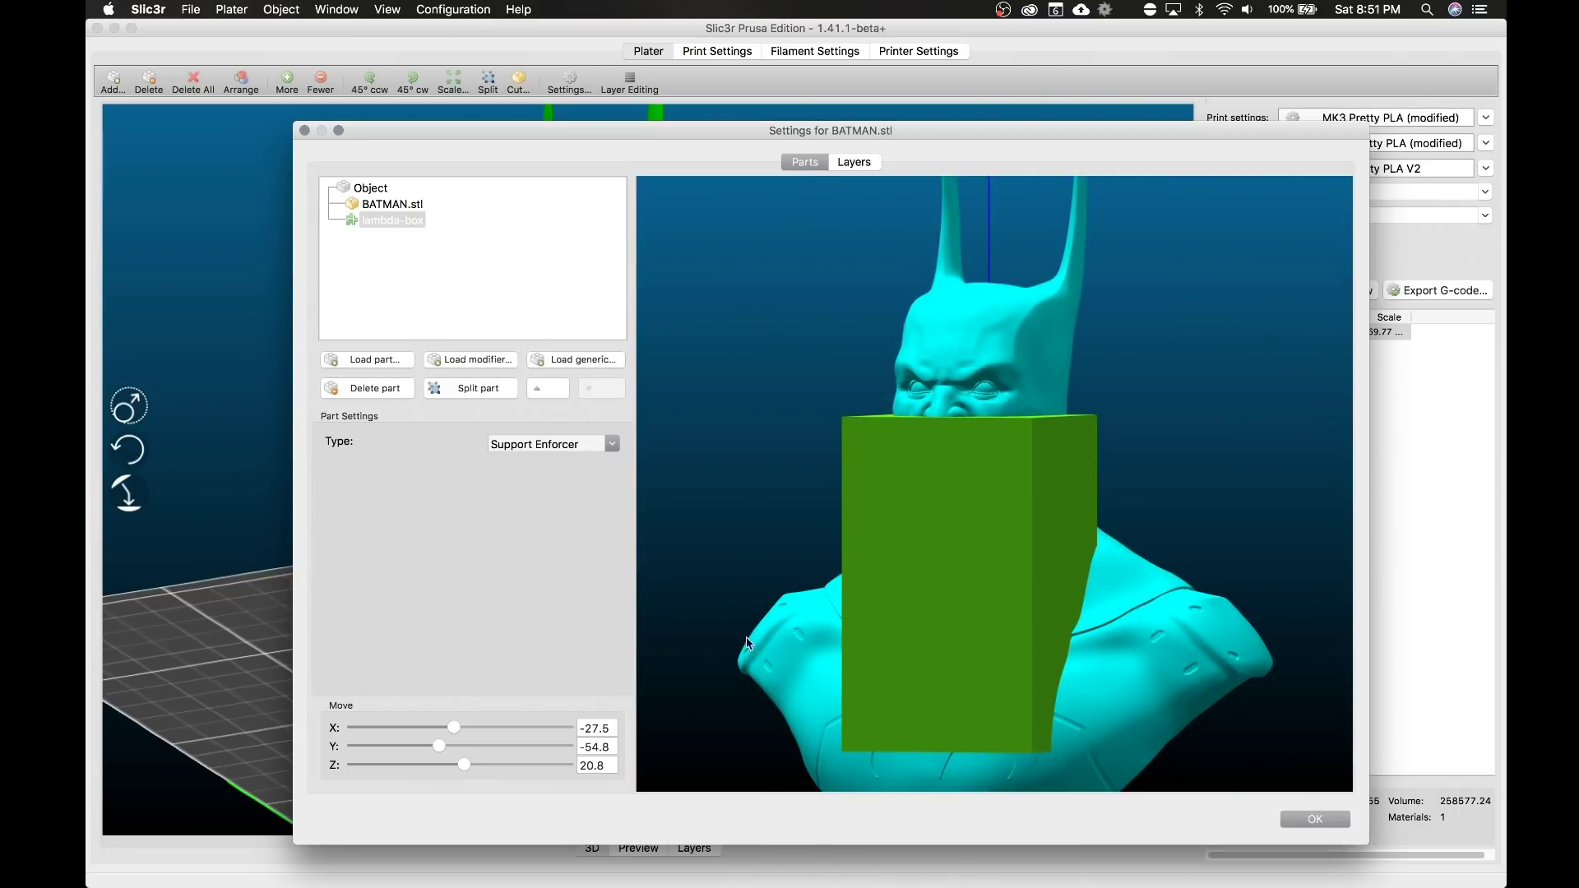
left_click_drag(699, 732, 784, 729)
left_click_drag(723, 723, 716, 723)
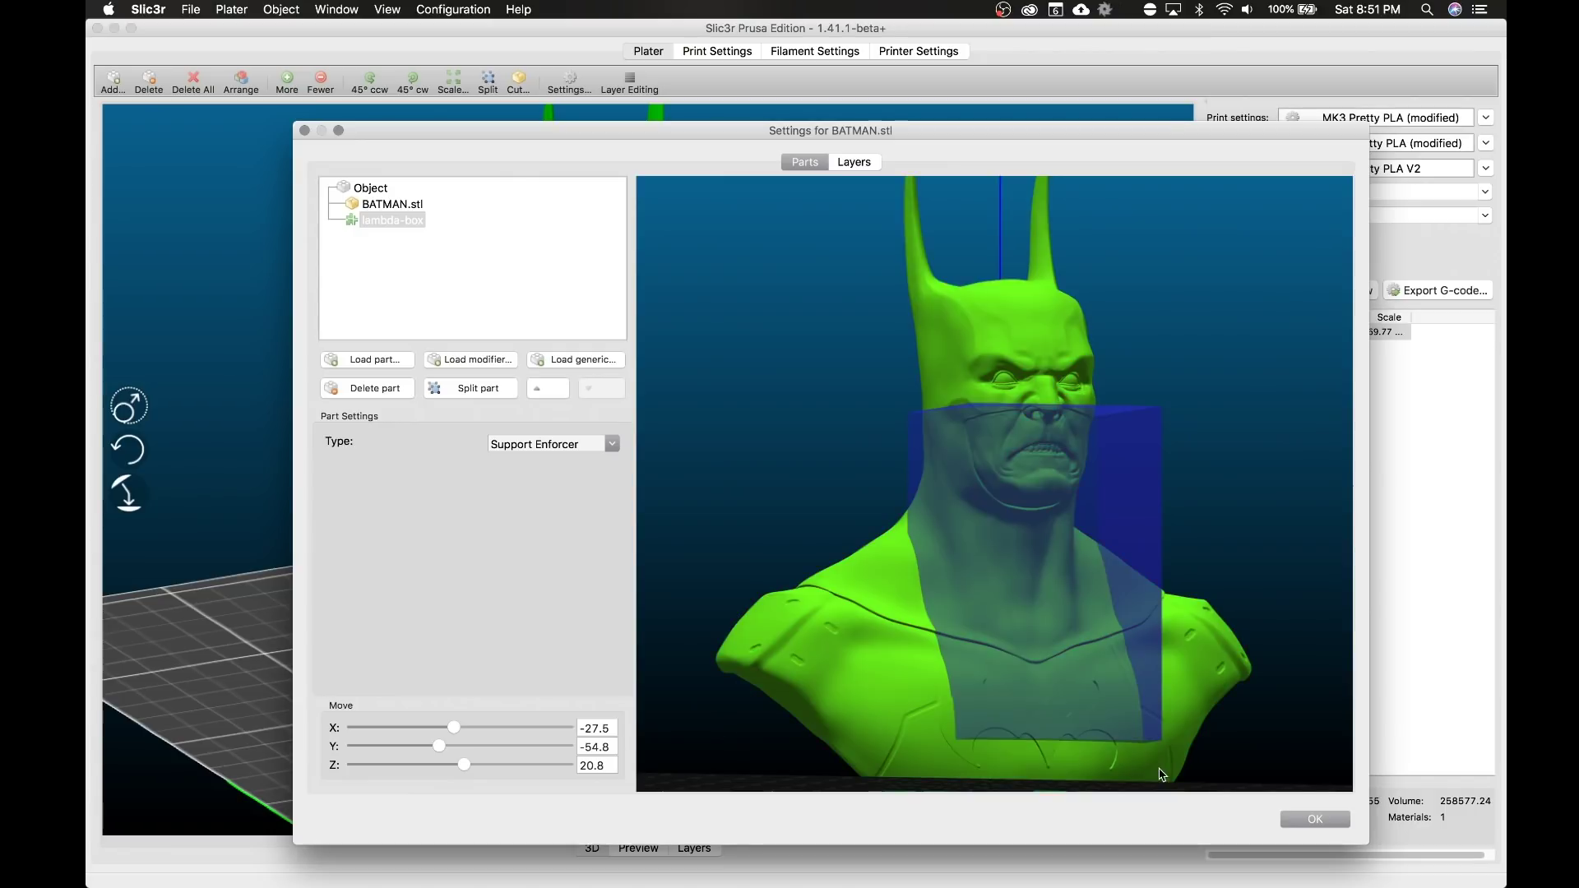
Accept the object settings, slice the bust with the support enforcer and inspect the supports under the chin in the preview.
left_click(1314, 817)
left_click_drag(969, 648, 927, 658)
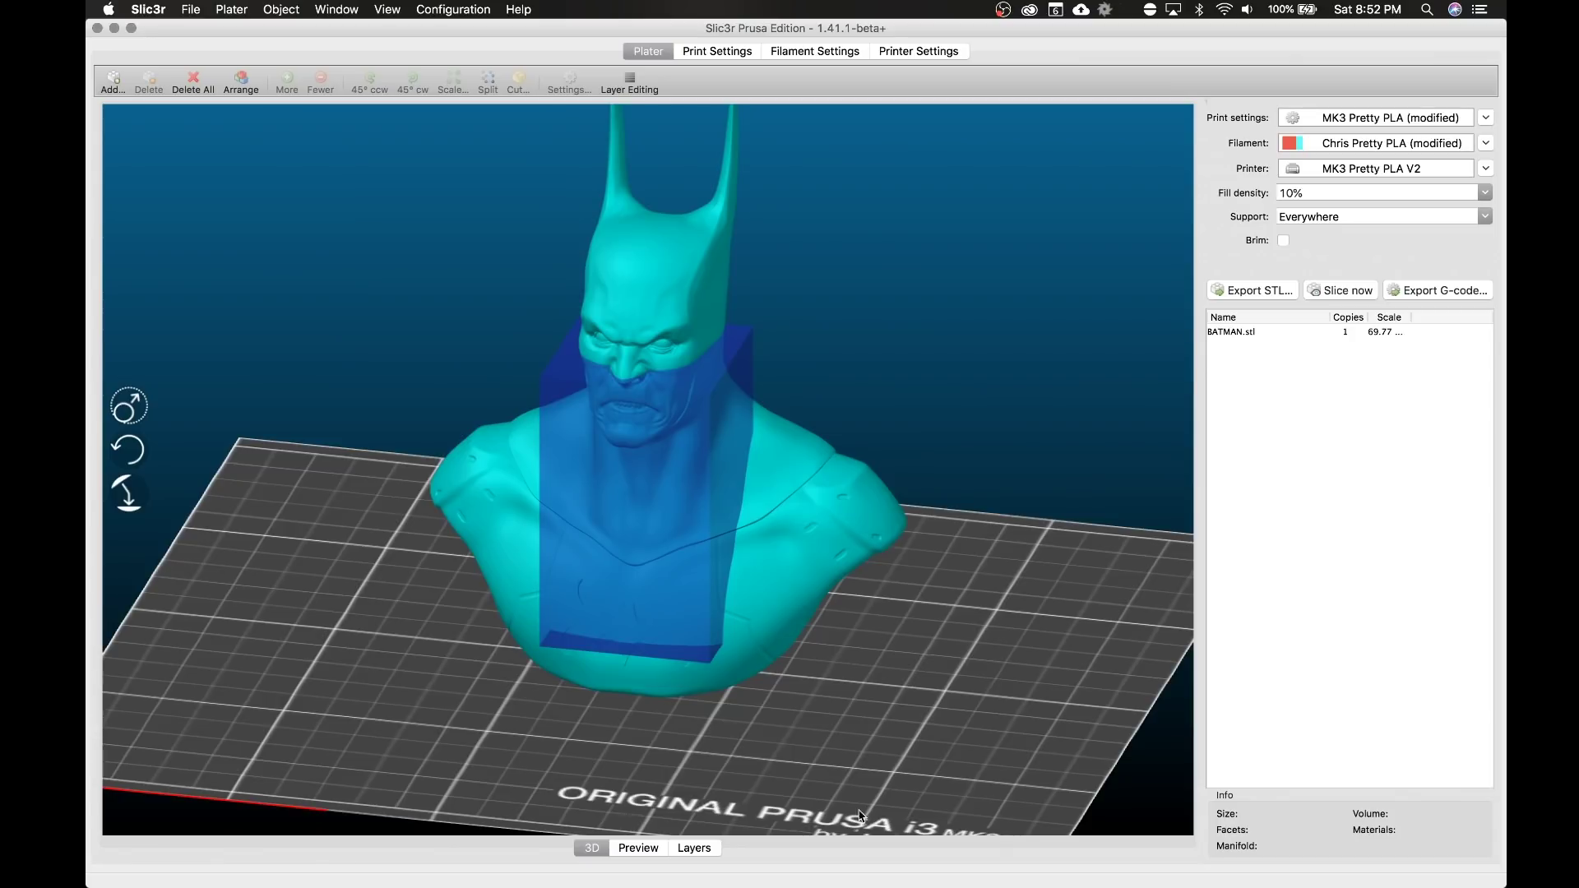
left_click(645, 847)
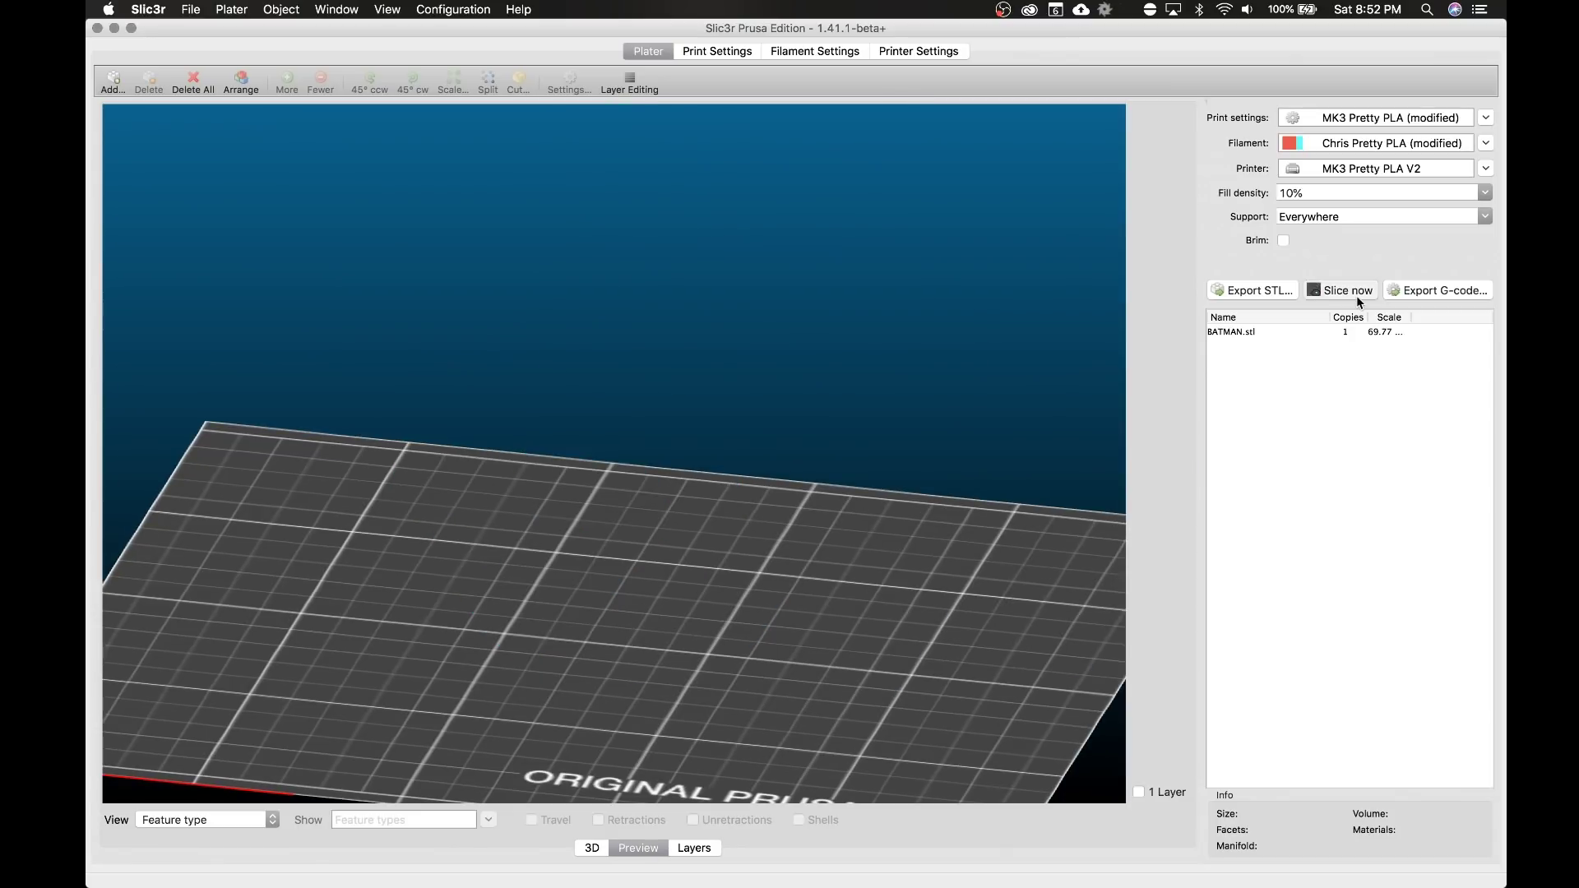
left_click(1356, 293)
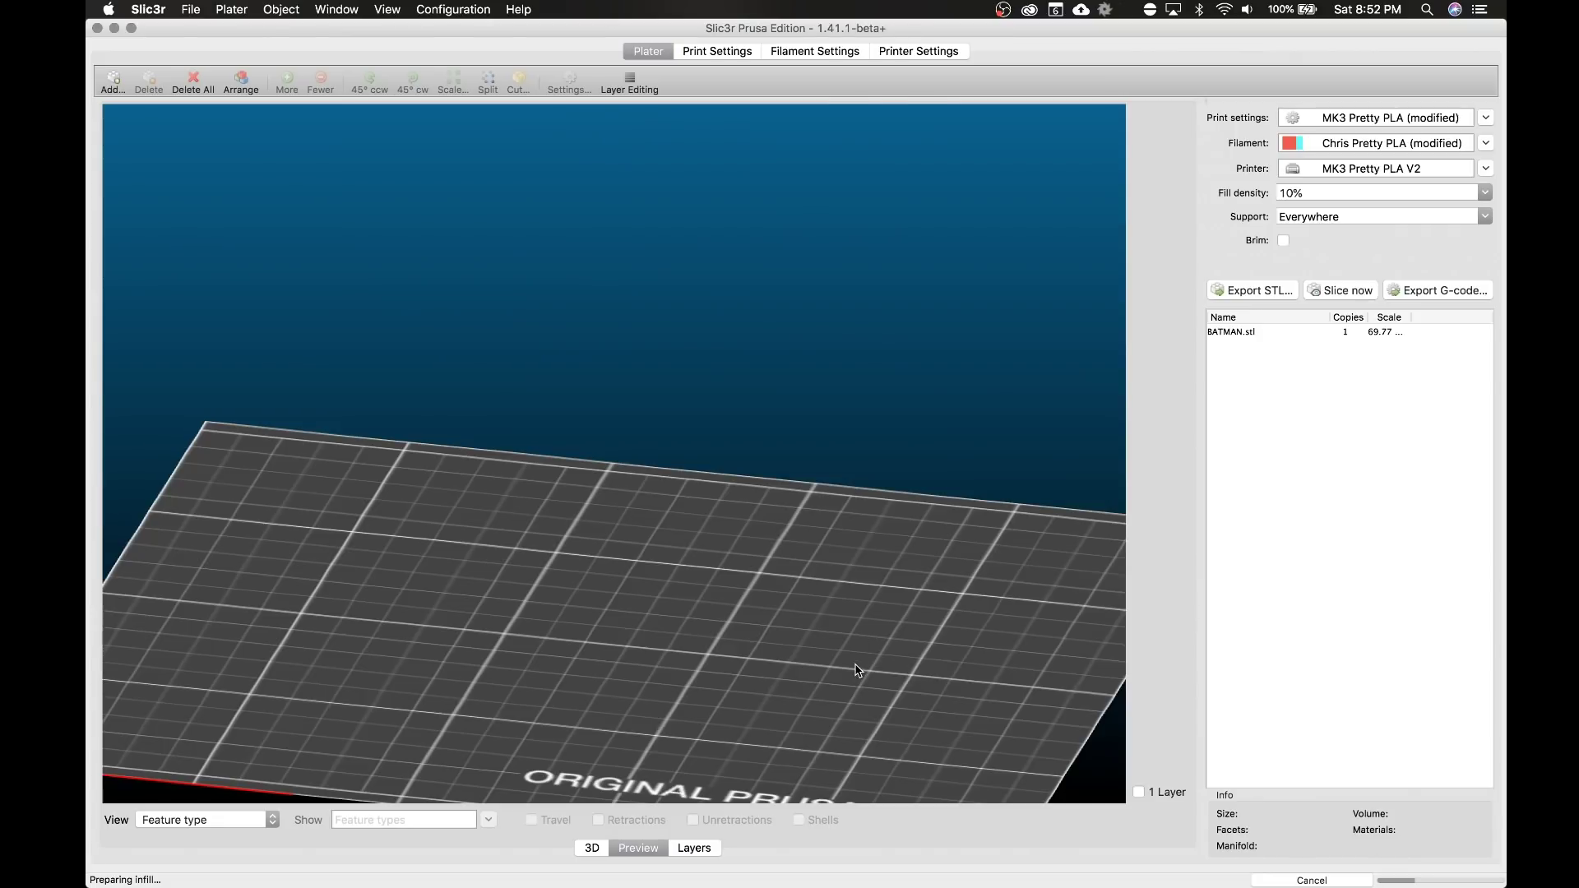
left_click_drag(856, 669, 877, 677)
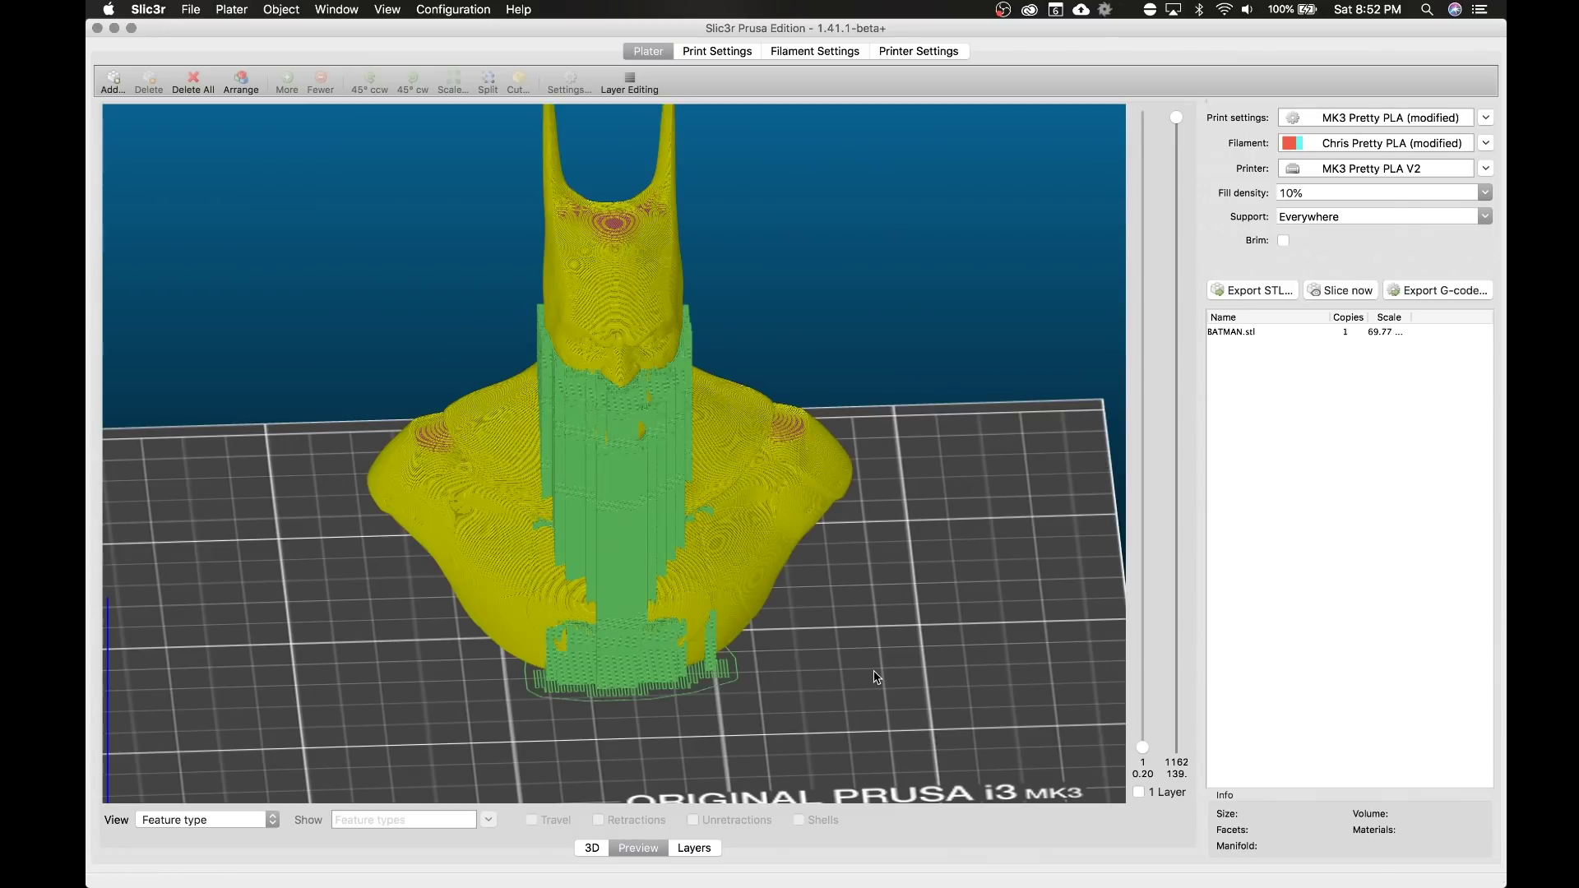
left_click_drag(877, 677, 824, 664)
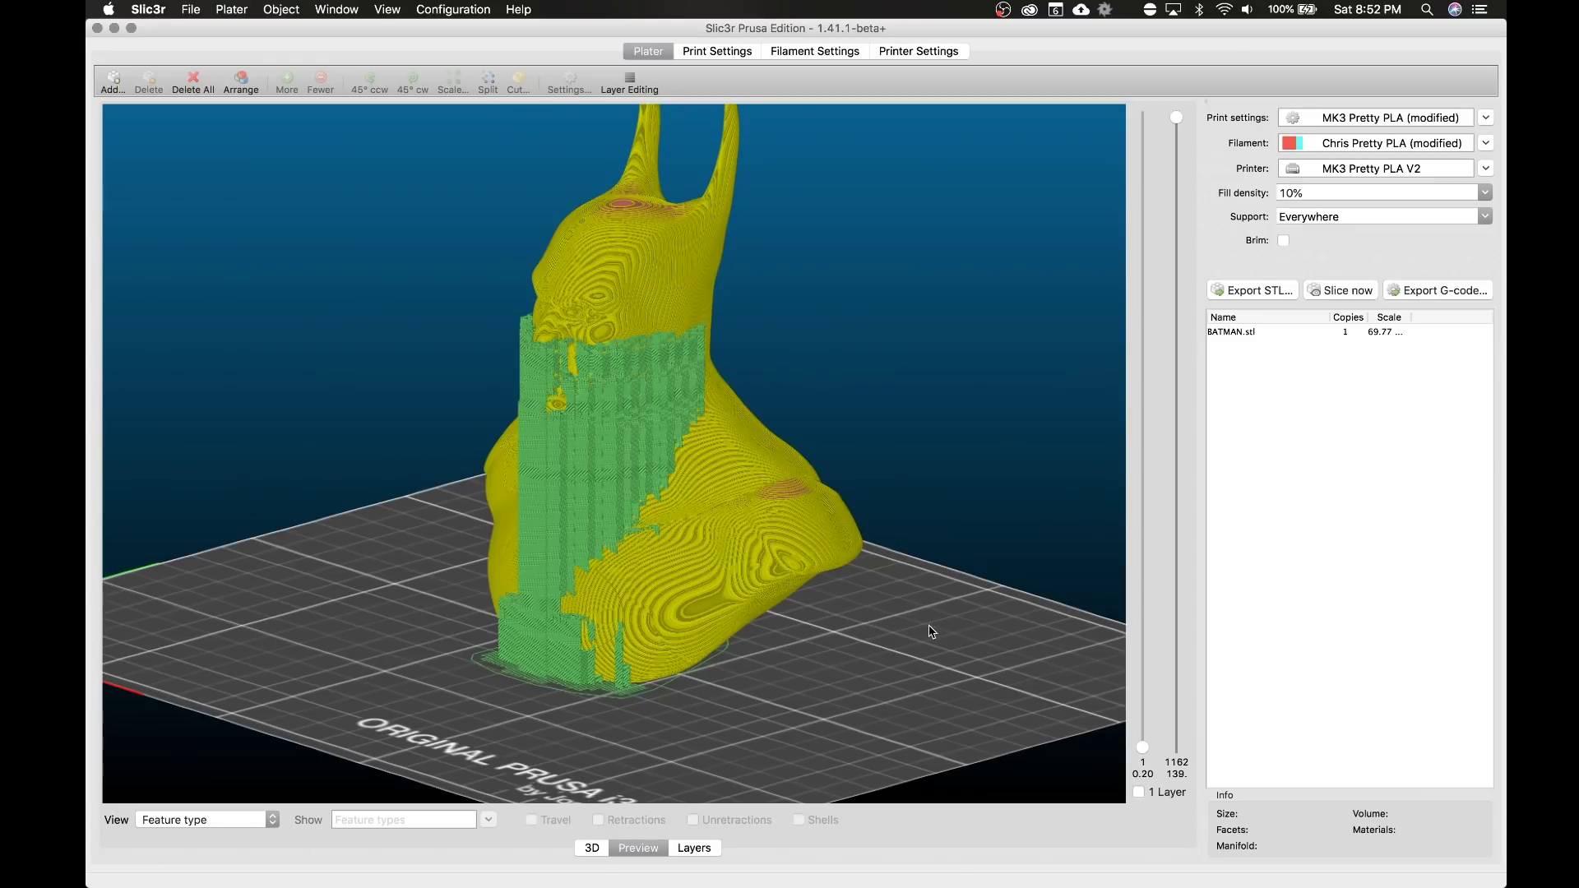
Examine the generated supports between the bust's chin, chest and base from the front and side in the sliced preview.
left_click_drag(930, 634, 833, 654)
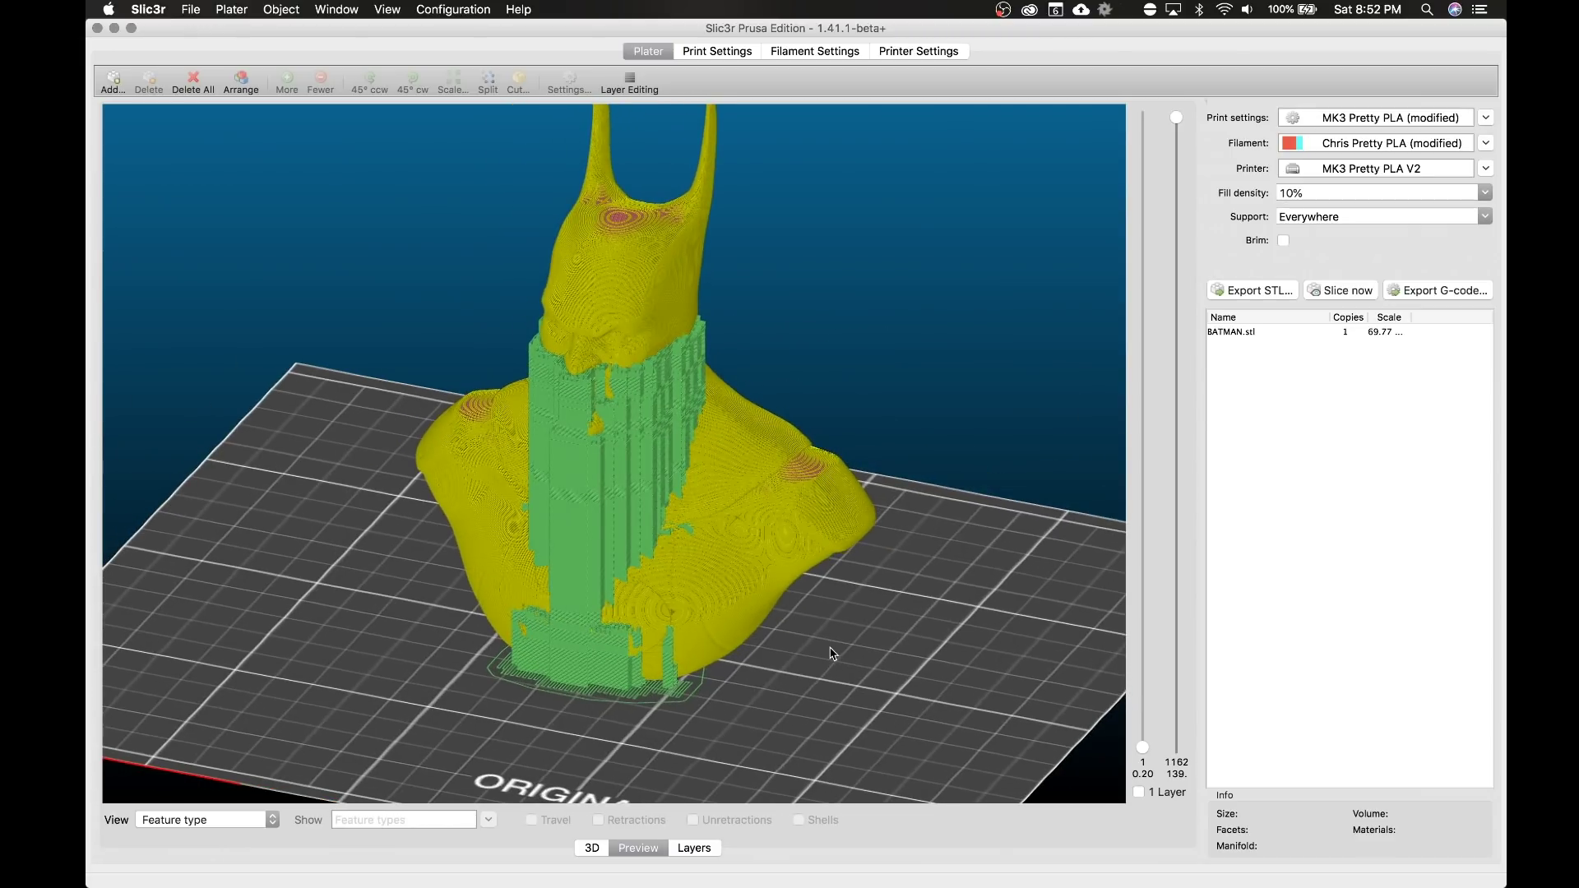
scroll(832, 653, "up", 5)
scroll(834, 653, "down", 3)
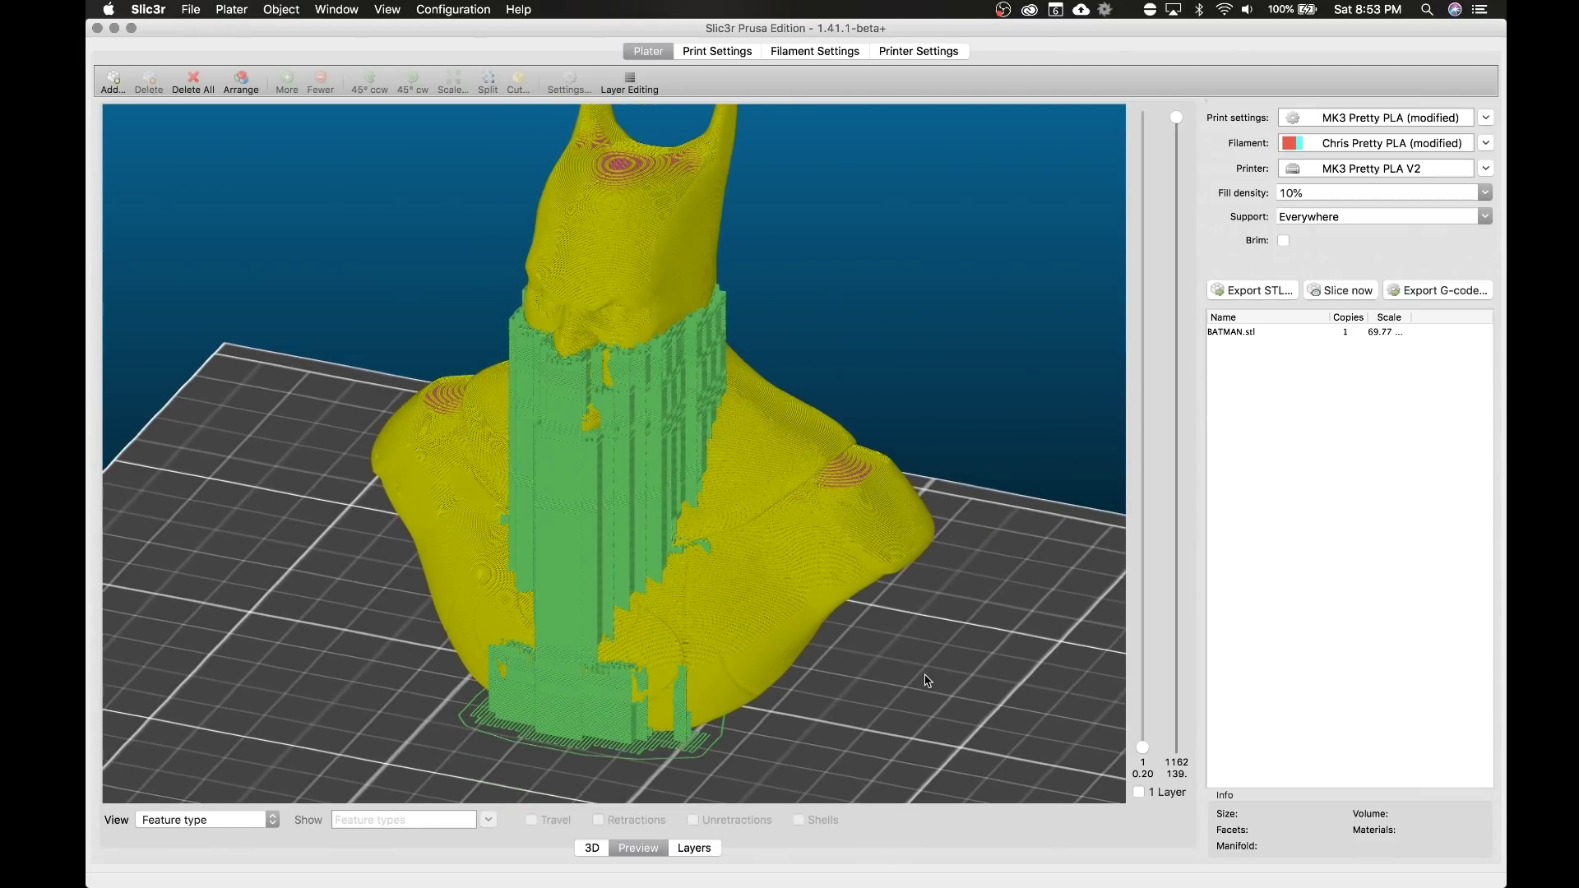
left_click_drag(927, 681, 820, 663)
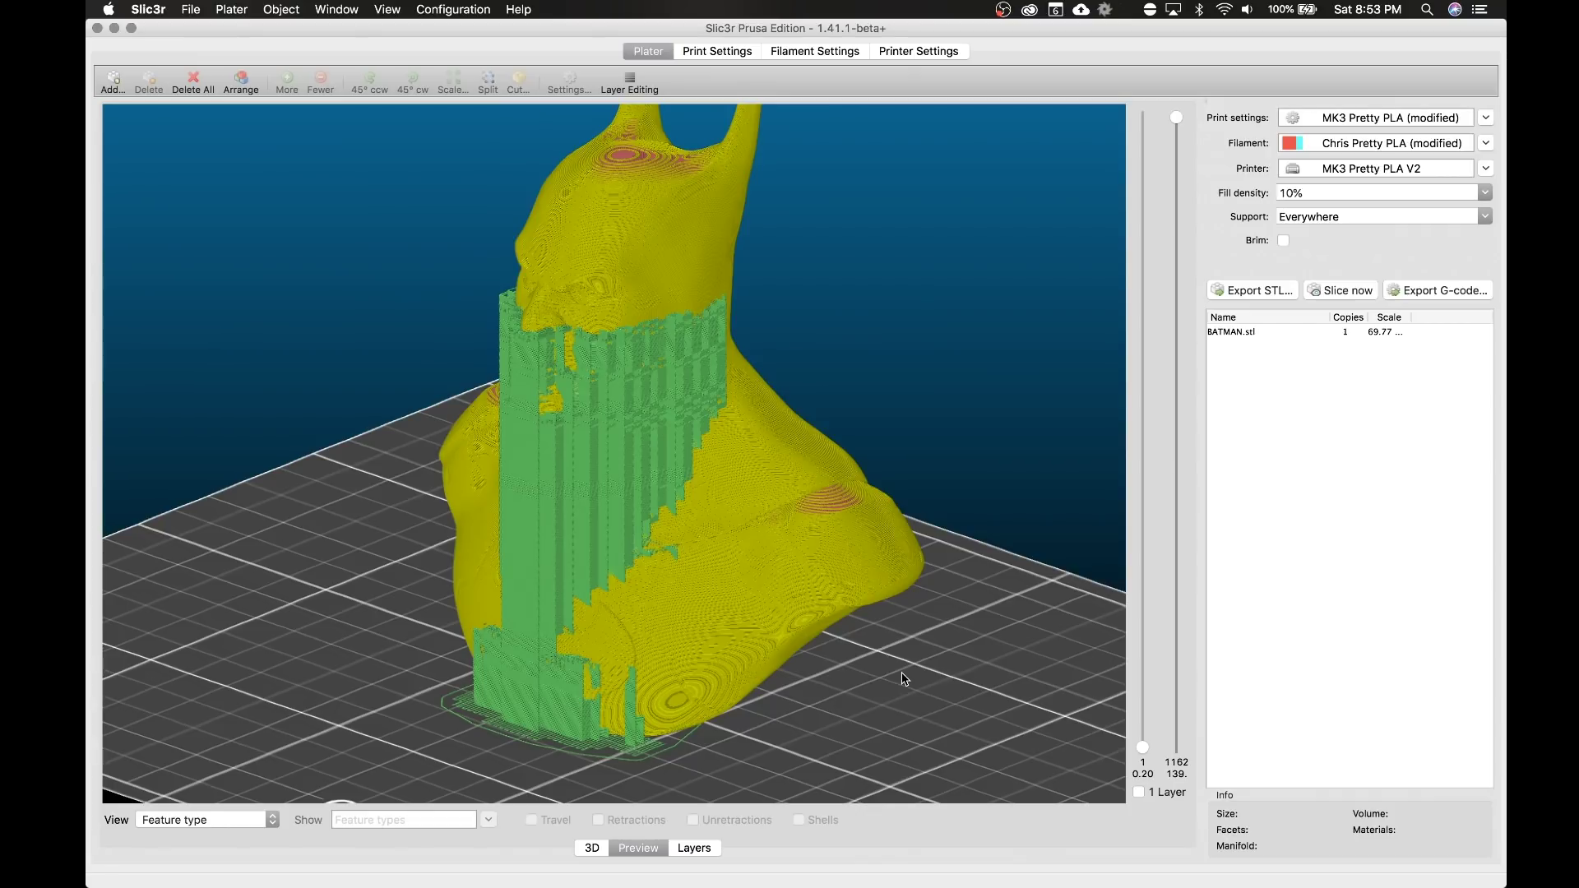
left_click_drag(905, 679, 951, 679)
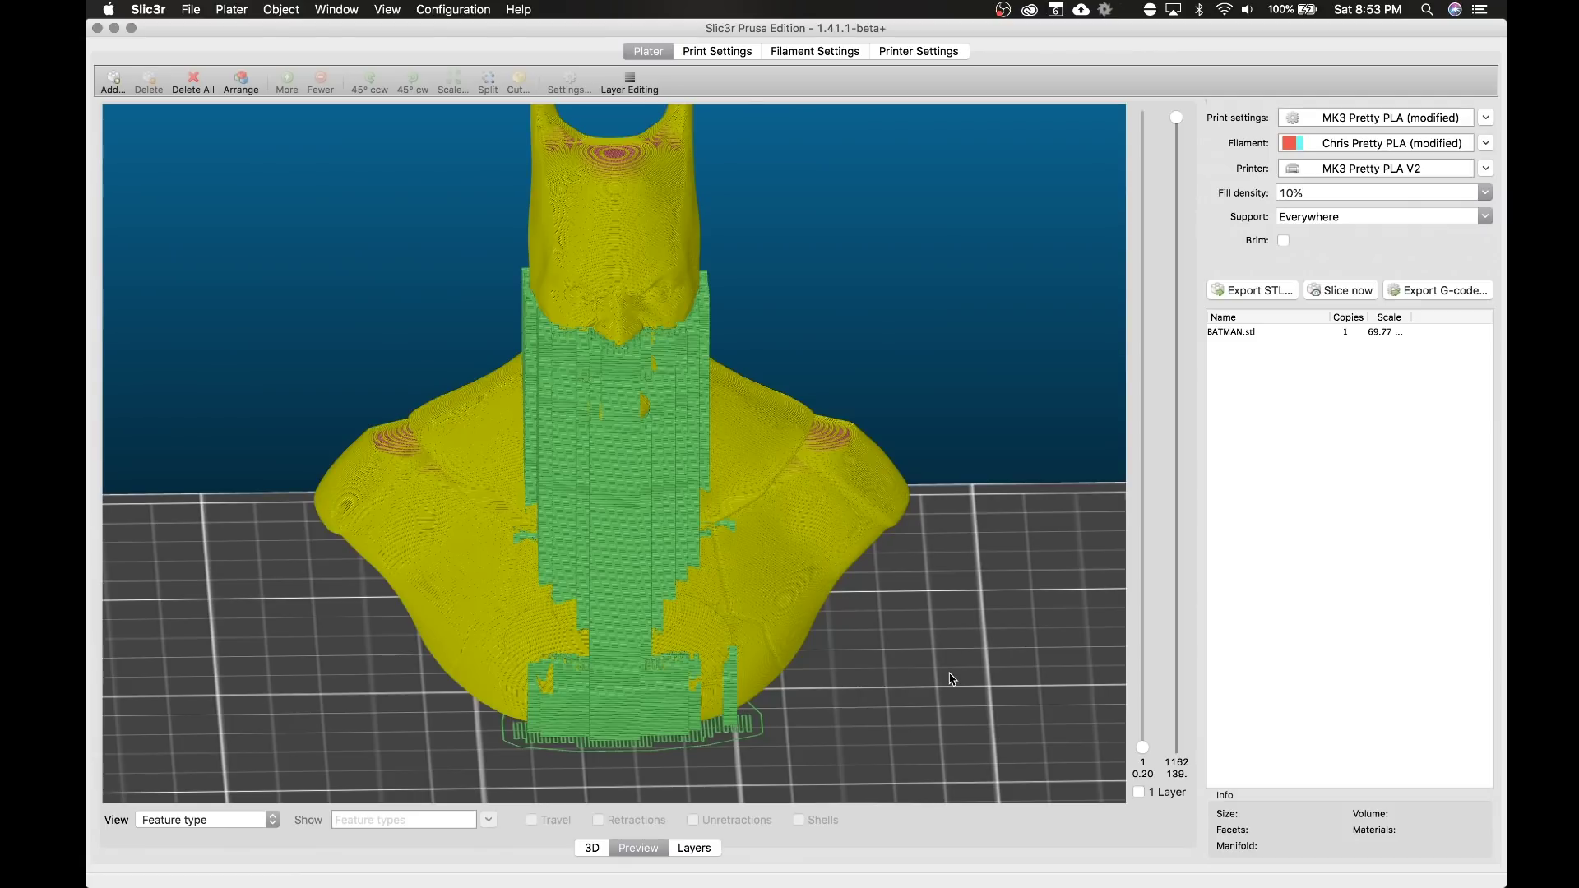
left_click_drag(951, 680, 904, 675)
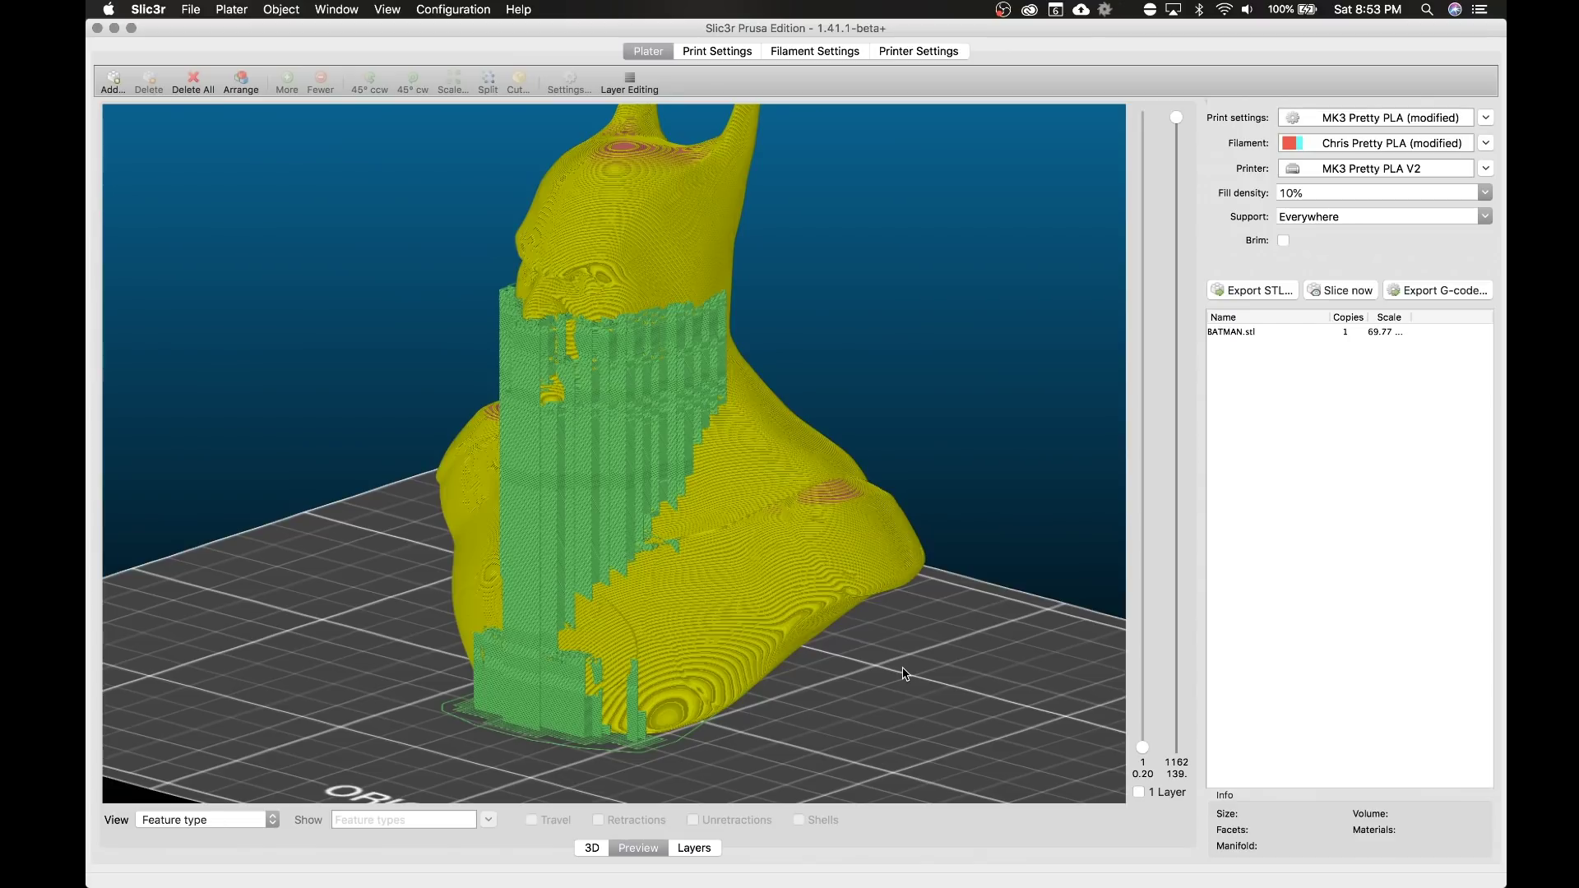
left_click_drag(904, 674, 941, 676)
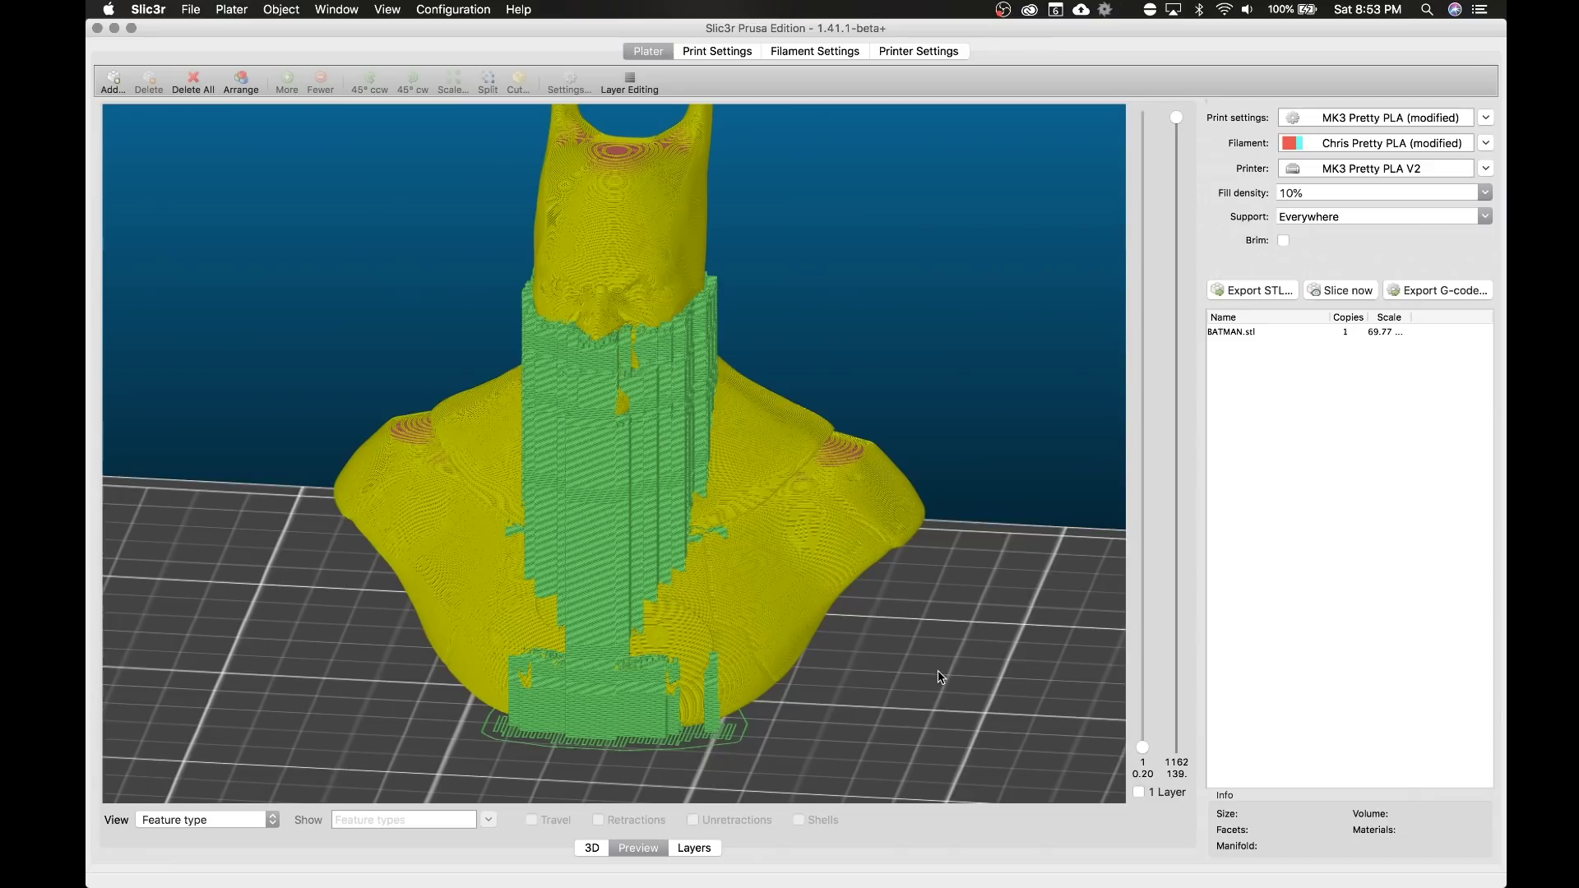